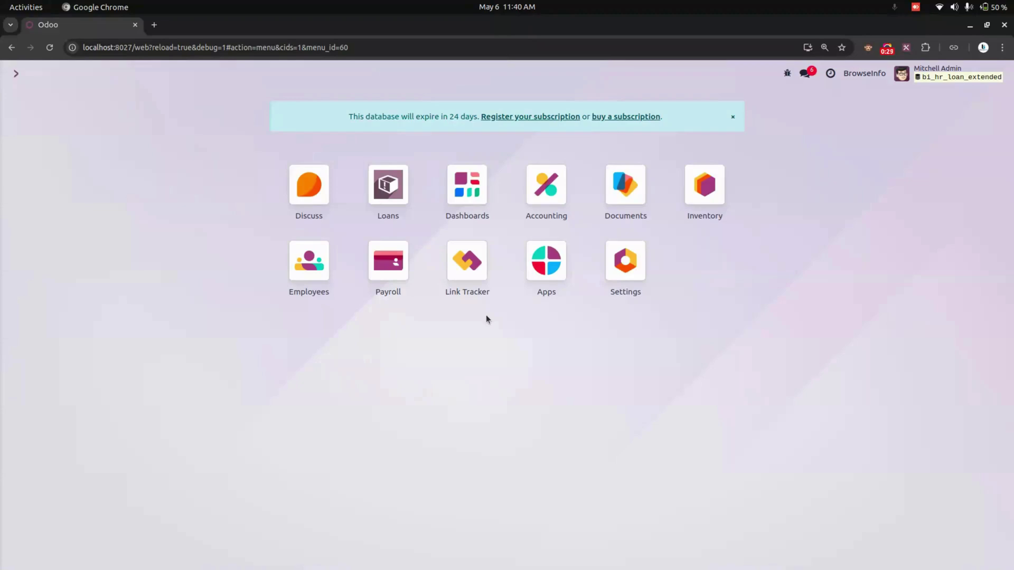
- Open the internal users list in Settings and check which loan role is assigned to the demo user
left_click(640, 271)
left_click(173, 78)
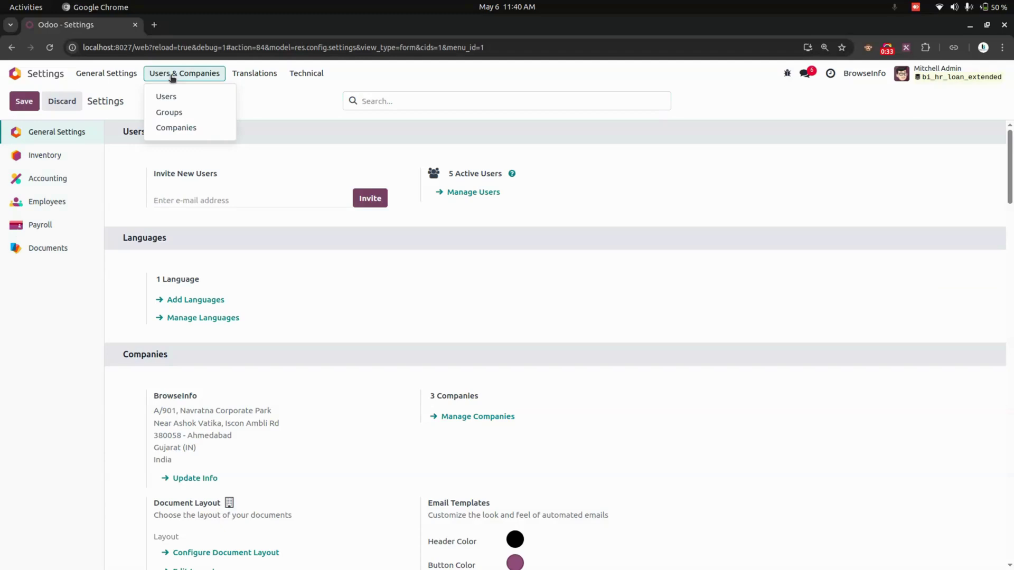
left_click(180, 100)
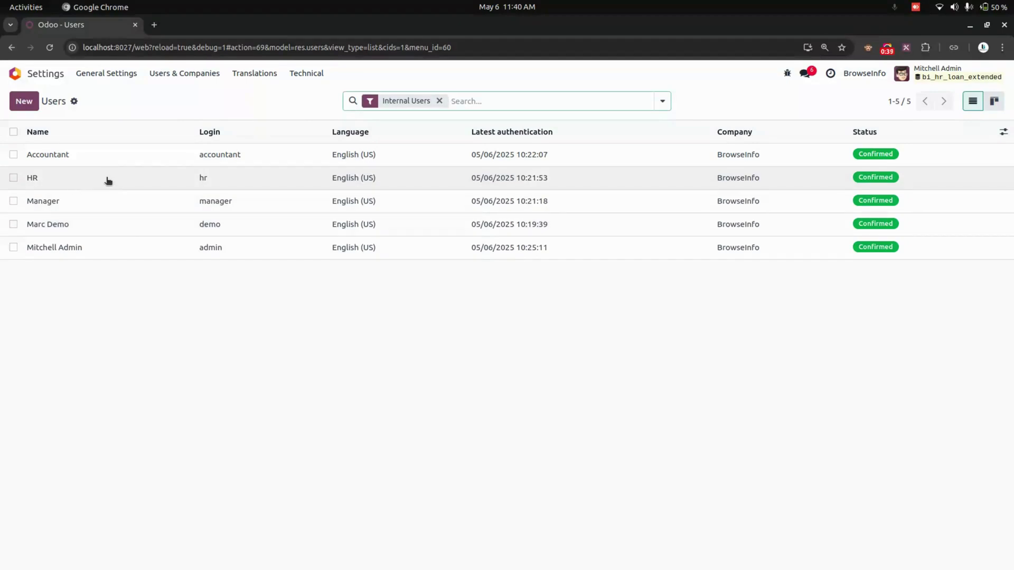
left_click(136, 222)
scroll(334, 359, "down", 10)
scroll(334, 360, "down", 2)
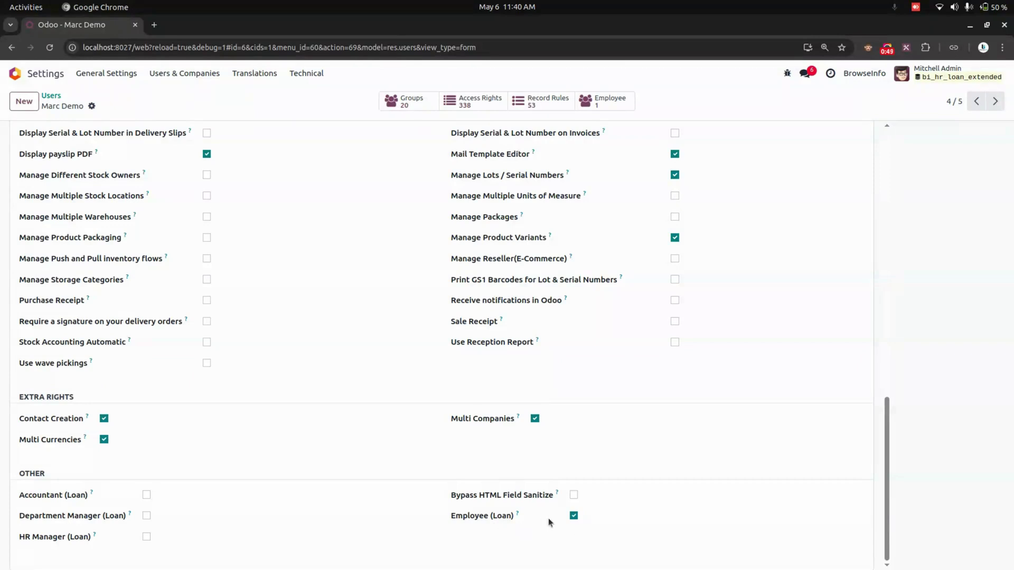
left_click(51, 95)
- Examine the access rights of the Manager user, then return to the users list
left_click(215, 204)
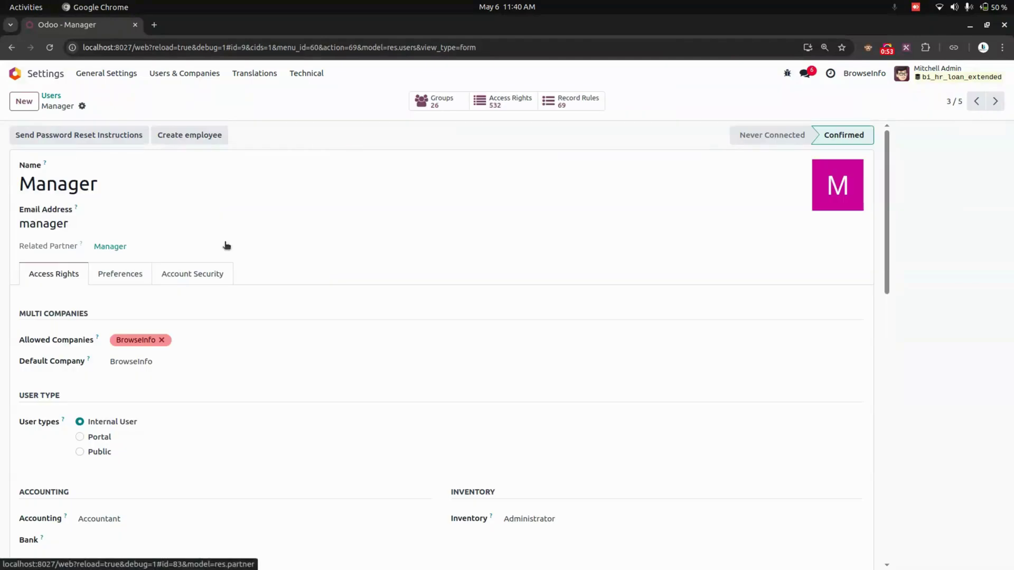
scroll(283, 461, "down", 5)
scroll(283, 461, "down", 9)
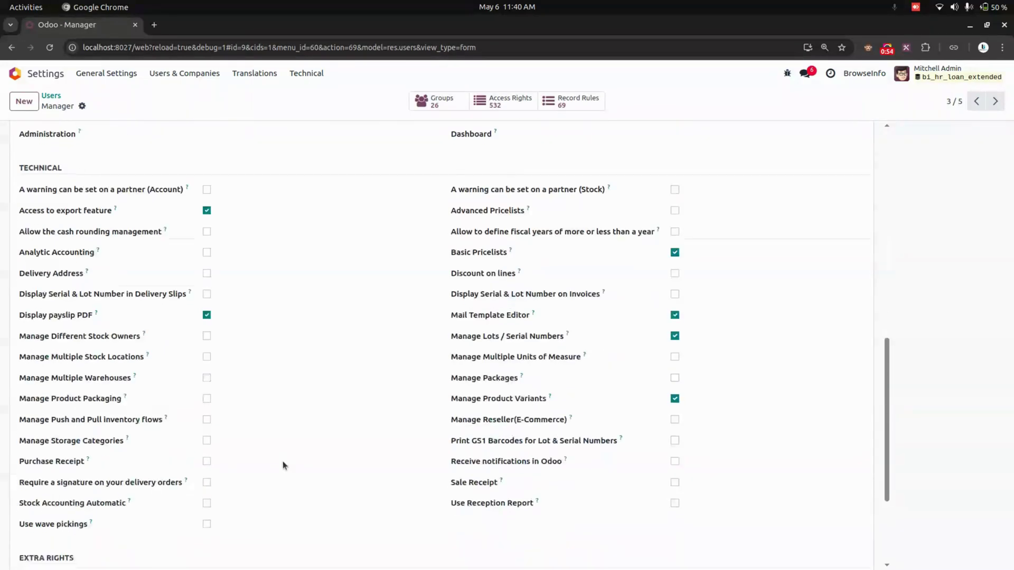
left_click(59, 97)
- Check the loan role assigned in the HR user's access rights and return to the users list
left_click(179, 179)
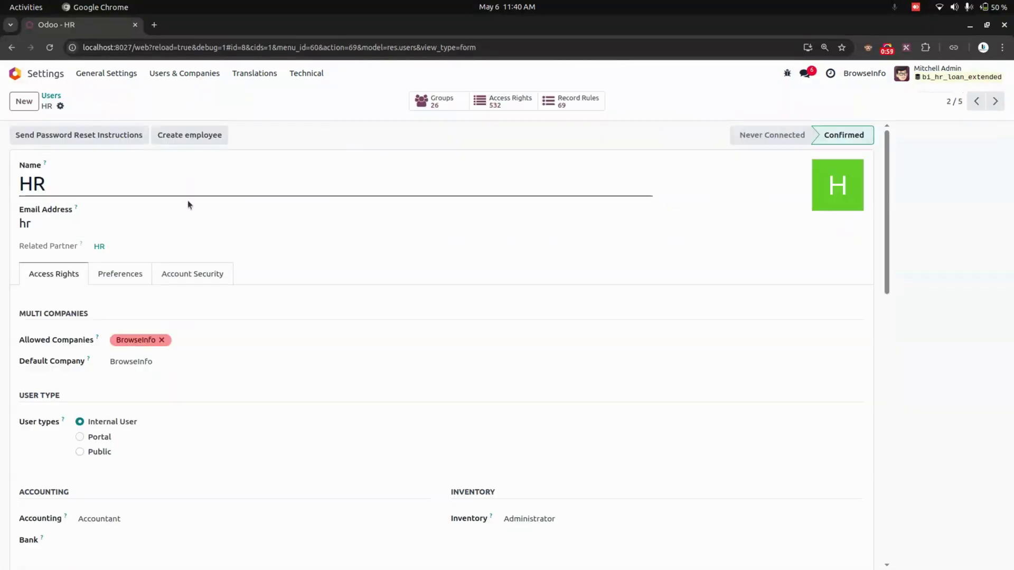
scroll(248, 376, "down", 10)
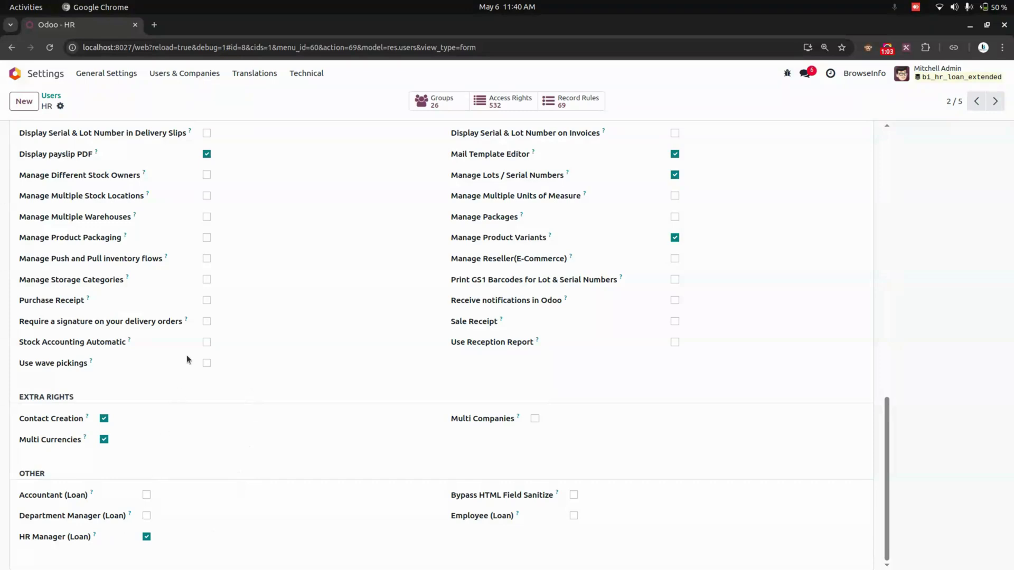
left_click(51, 96)
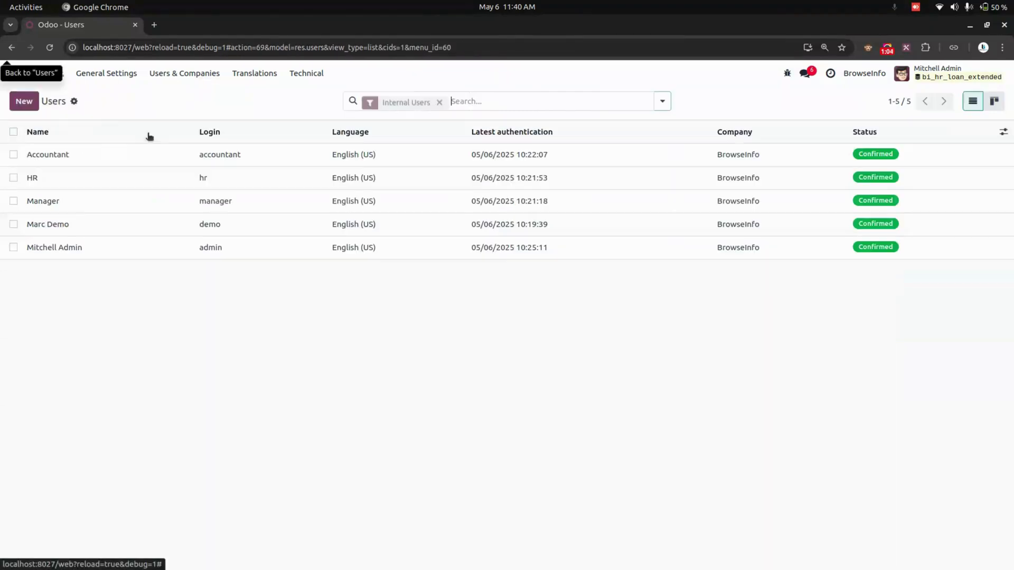
- Check the loan role assigned in the Accountant user's access rights and return to the users list
left_click(163, 158)
scroll(222, 464, "down", 7)
scroll(222, 464, "down", 5)
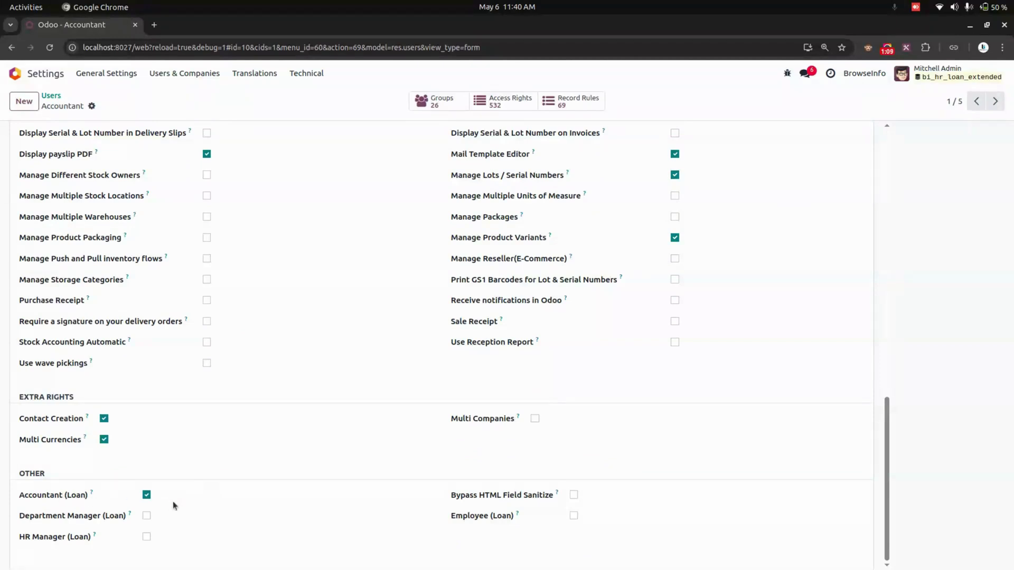
left_click(52, 96)
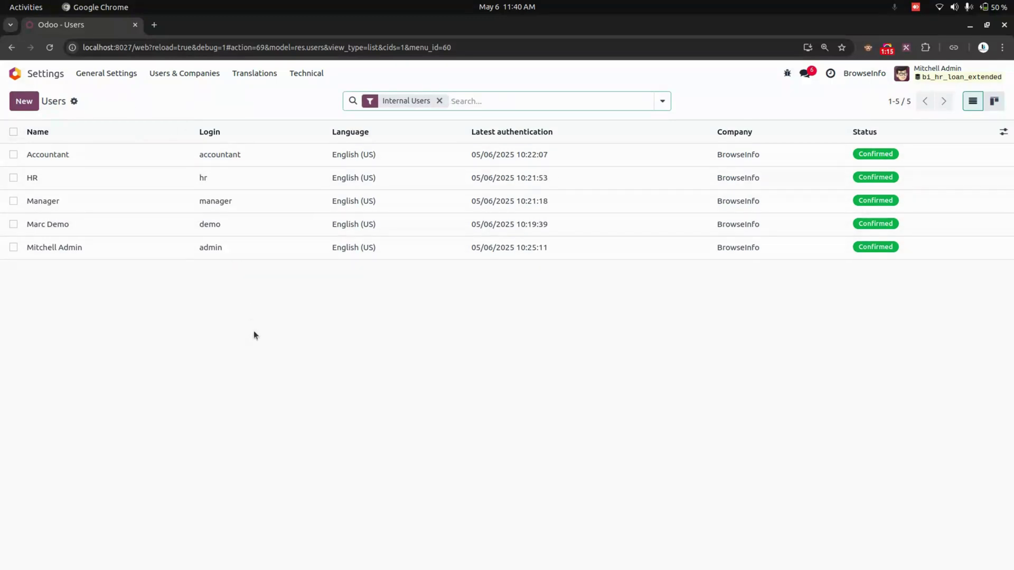
- Switch to the Loans app and review the configured loan proofs, including the Aadhar Card record
left_click(14, 73)
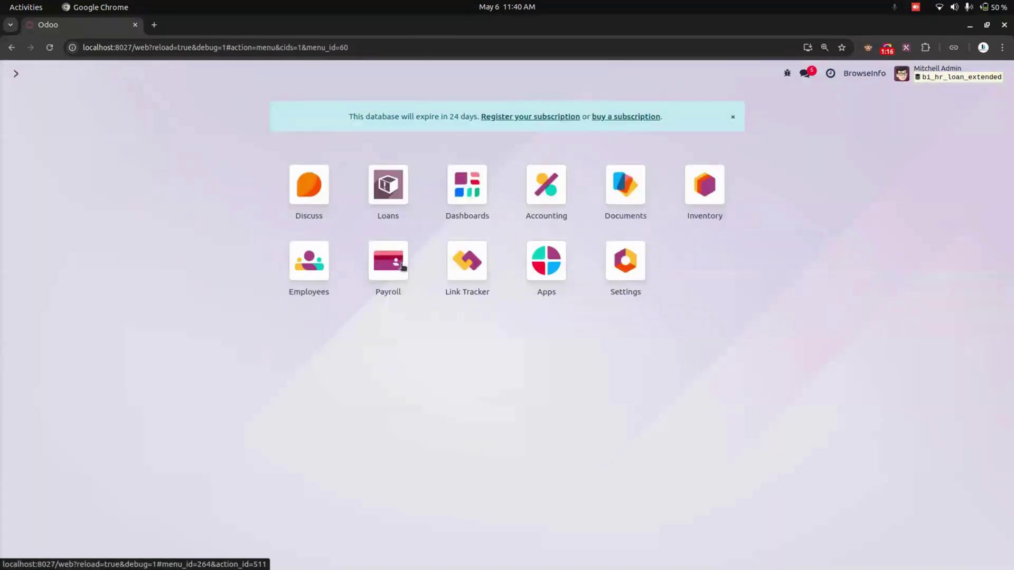
left_click(395, 189)
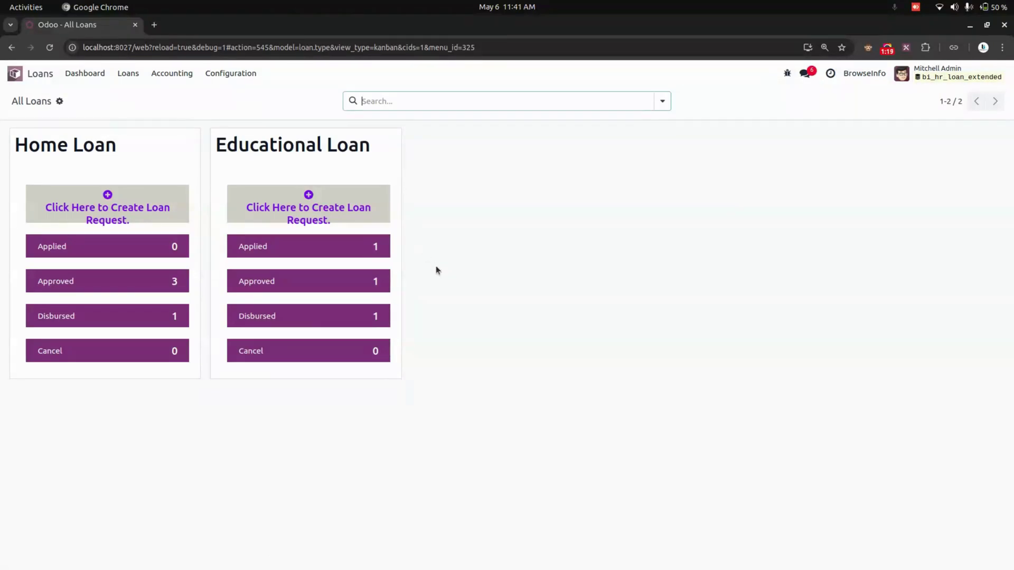
left_click(229, 75)
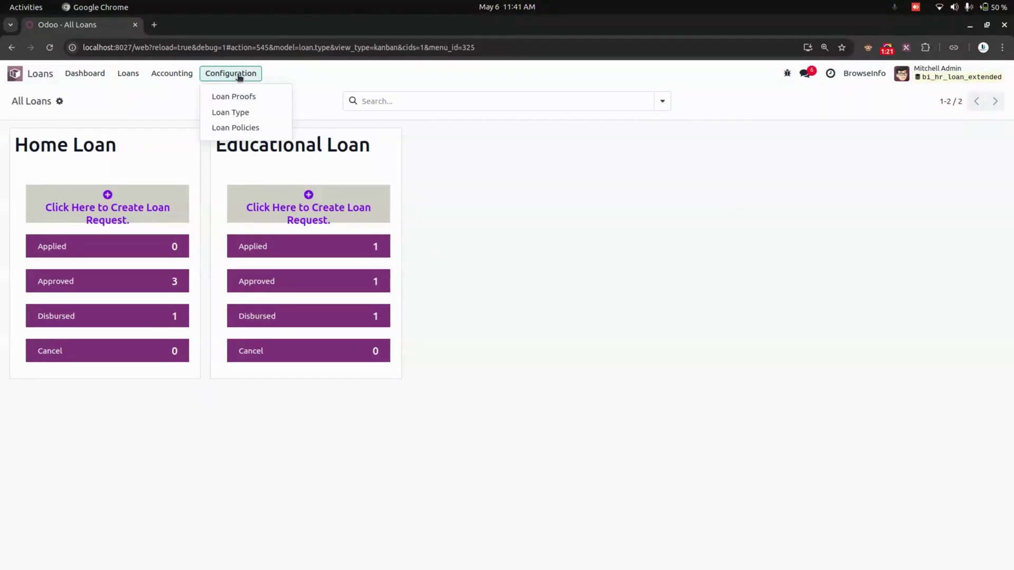
left_click(251, 104)
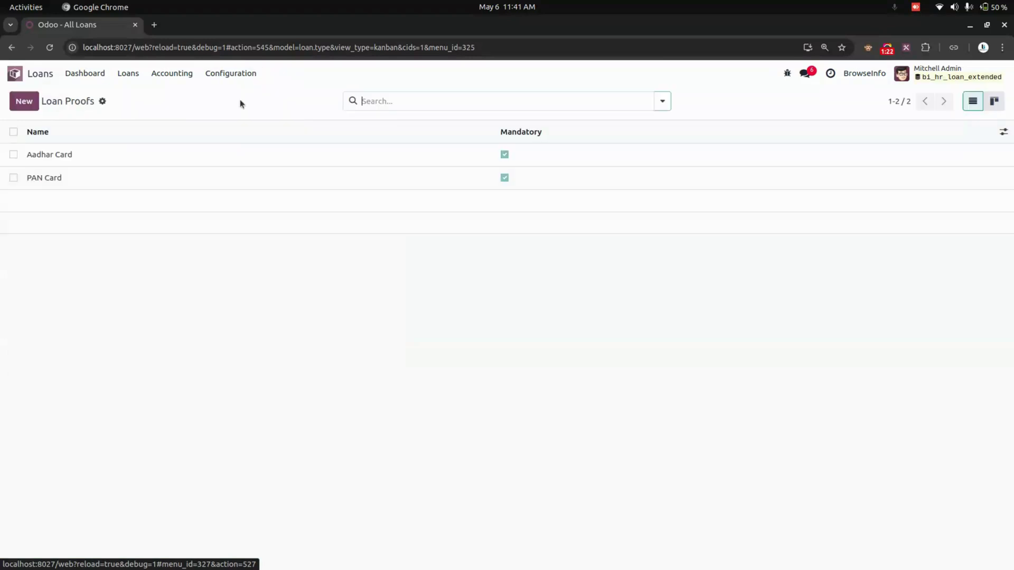
left_click(102, 155)
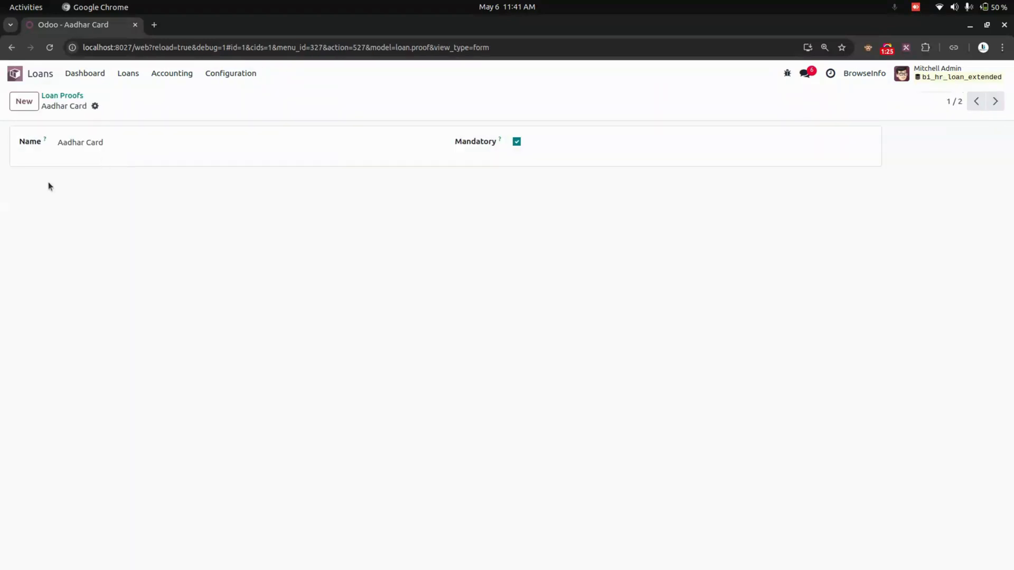
left_click(81, 97)
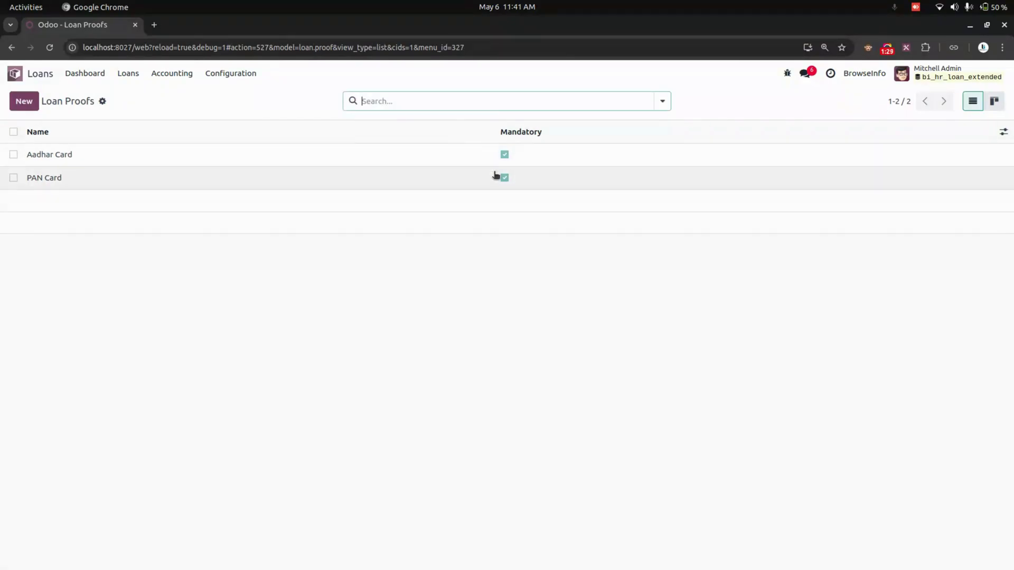
- Open the Home Loan type and examine its available Interest Mode and Disburse Method options
left_click(228, 74)
left_click(243, 113)
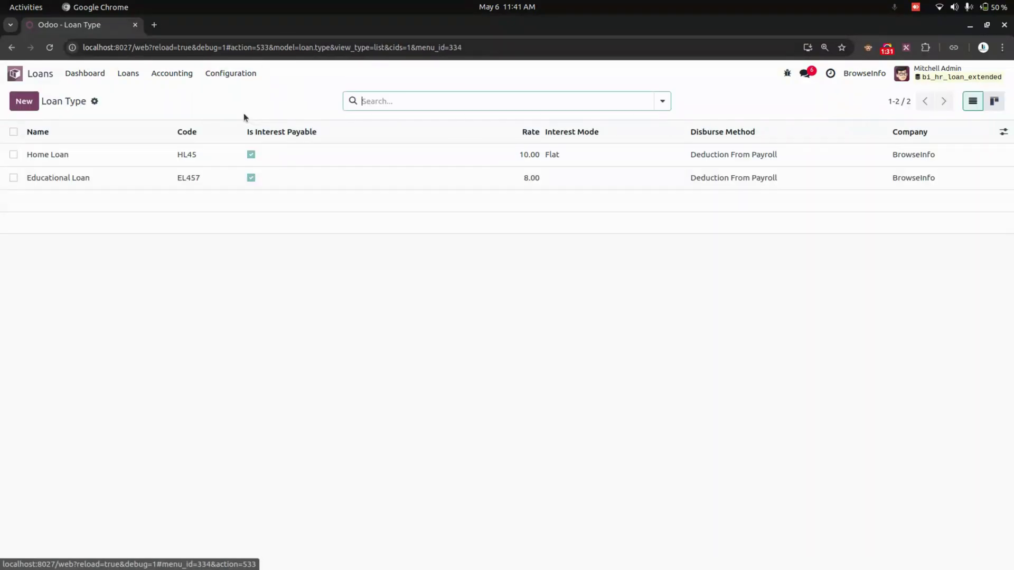
left_click(212, 154)
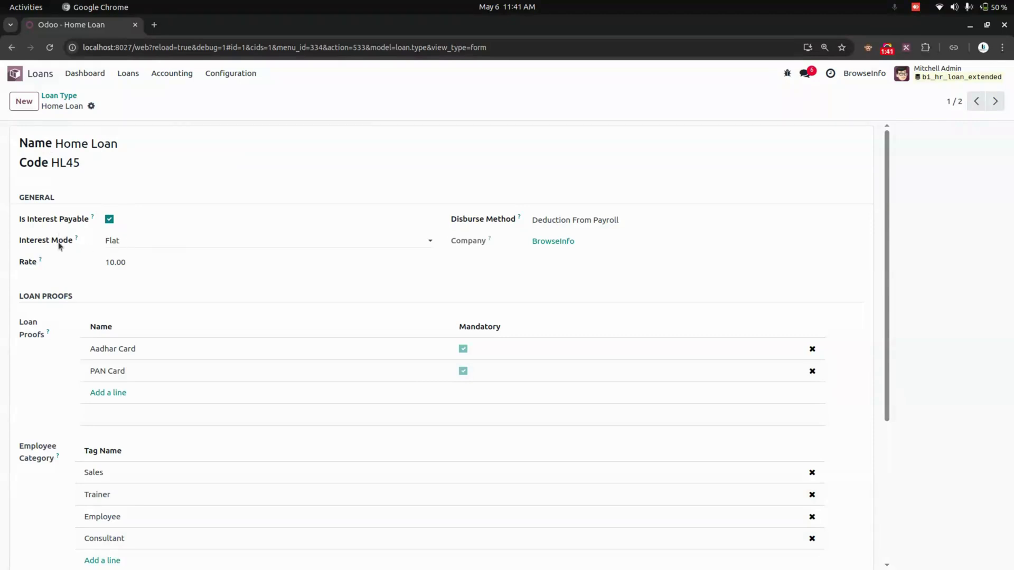
left_click(174, 241)
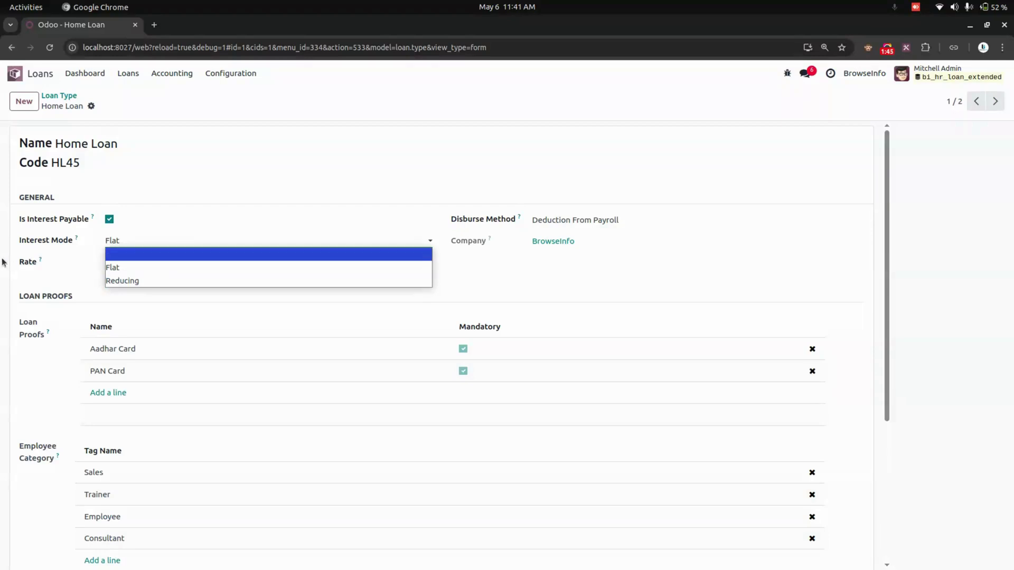
left_click(52, 264)
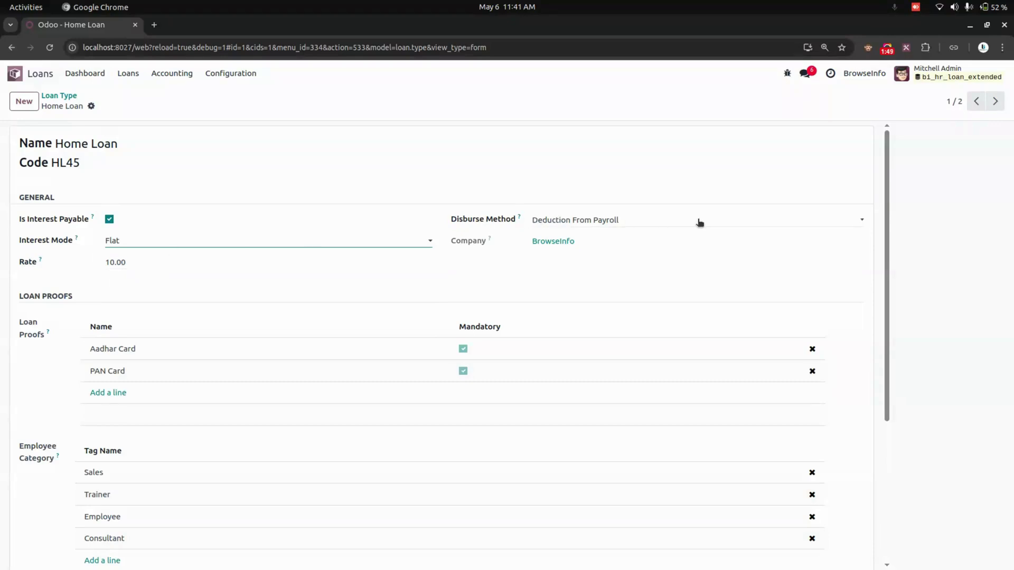
left_click(636, 221)
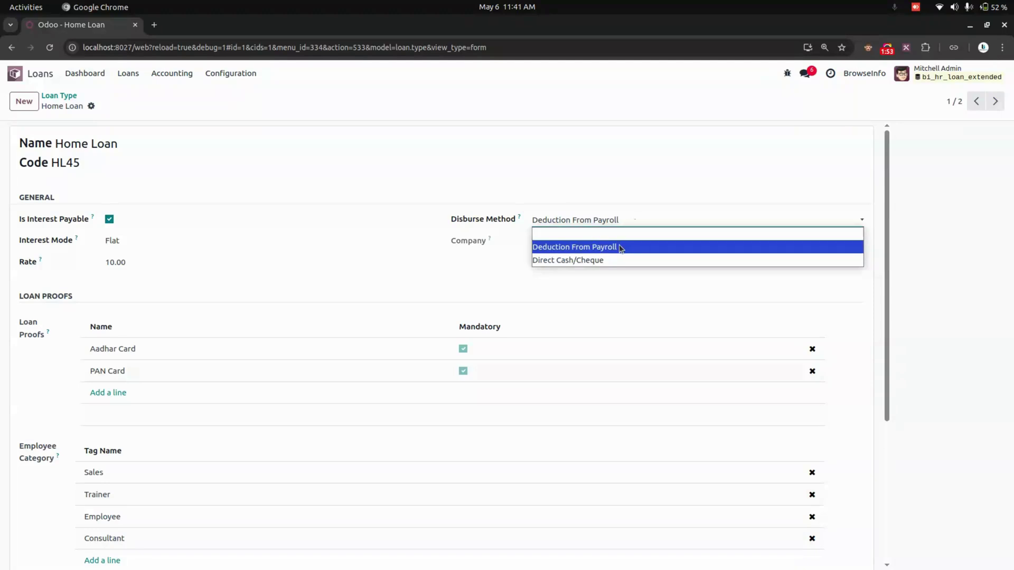
left_click(477, 281)
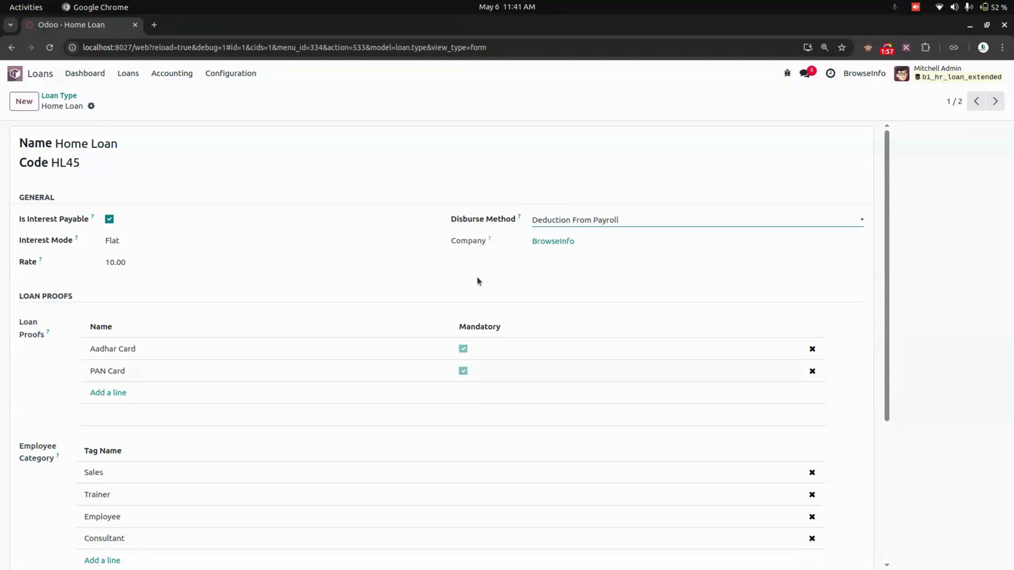
- Review the loan proofs, employee categories and employees assigned to the Home Loan type
scroll(333, 263, "down", 3)
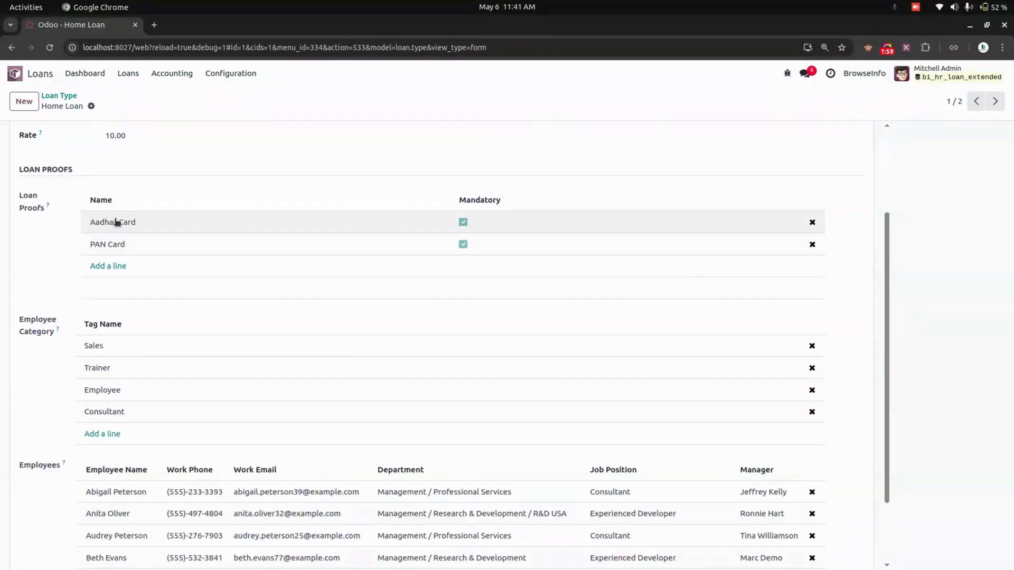
scroll(118, 265, "down", 2)
scroll(357, 238, "up", 3)
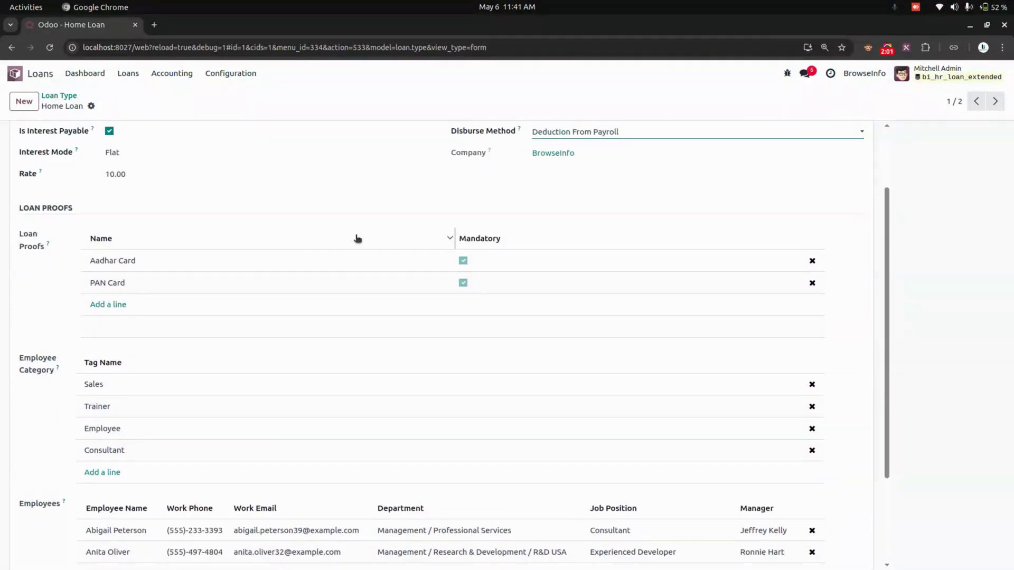
scroll(339, 287, "down", 2)
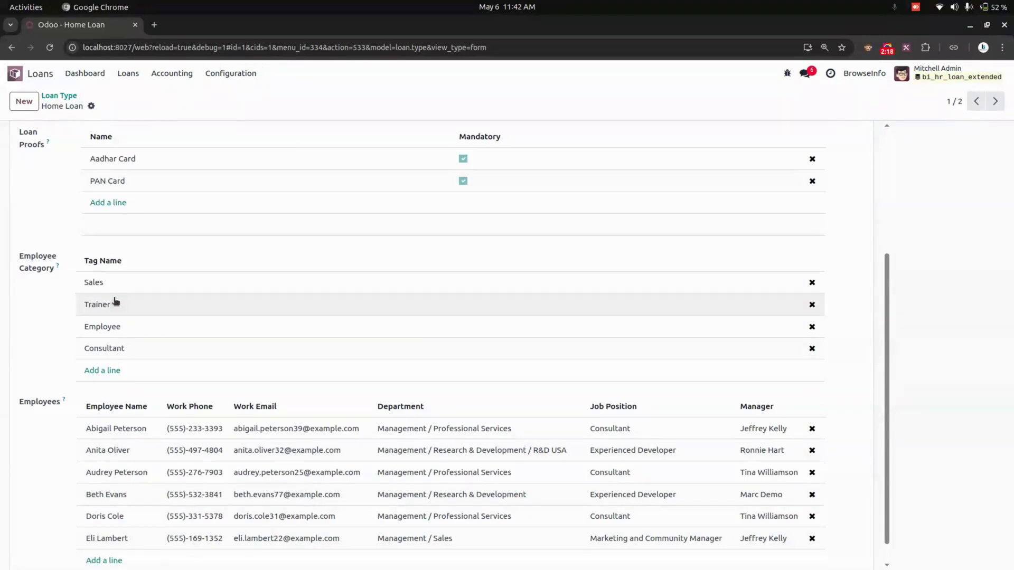
scroll(115, 302, "down", 1)
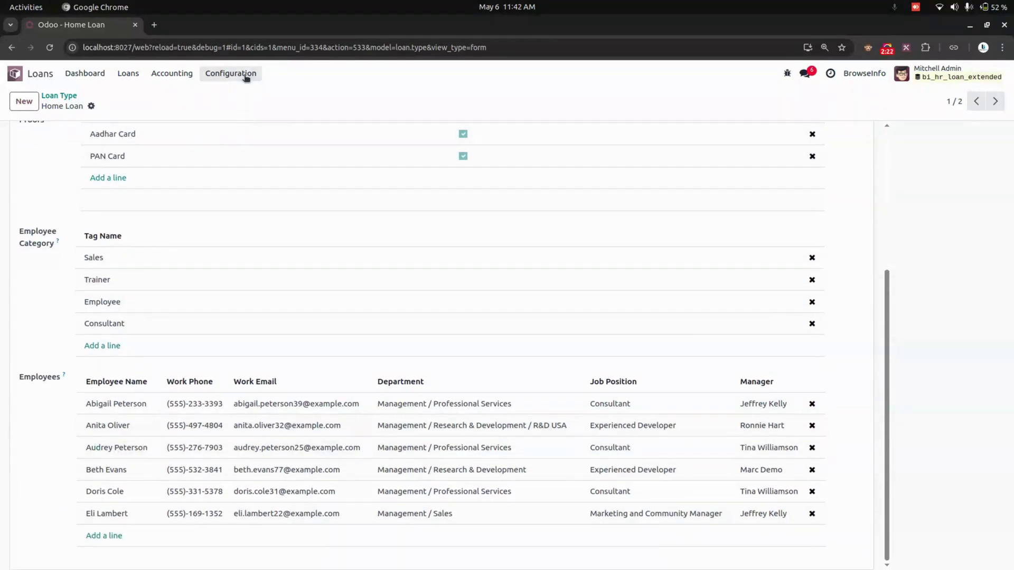
- Open the Home Loan Policy and examine its Policy Type and Basis options and its Values field
left_click(245, 76)
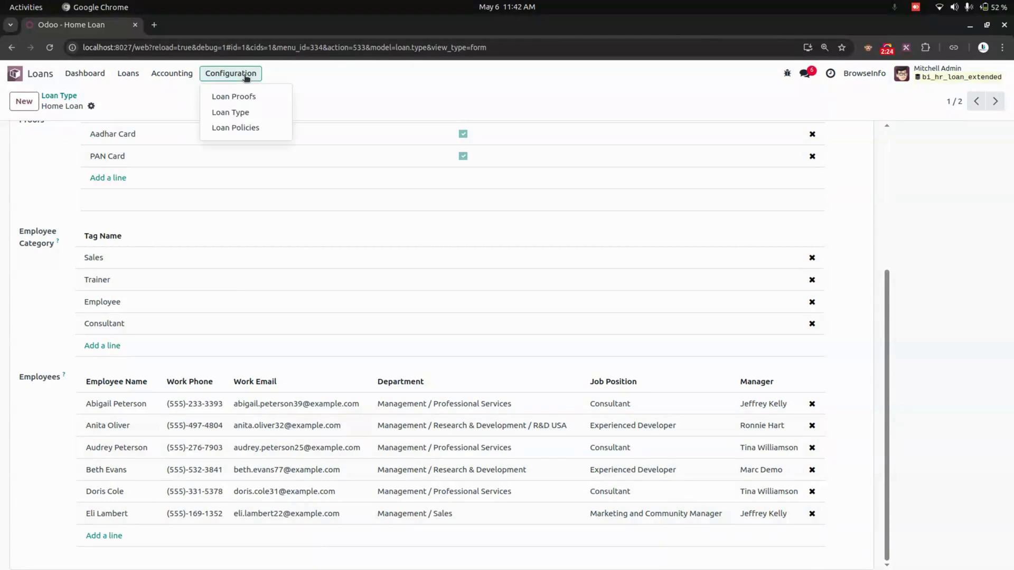
left_click(250, 128)
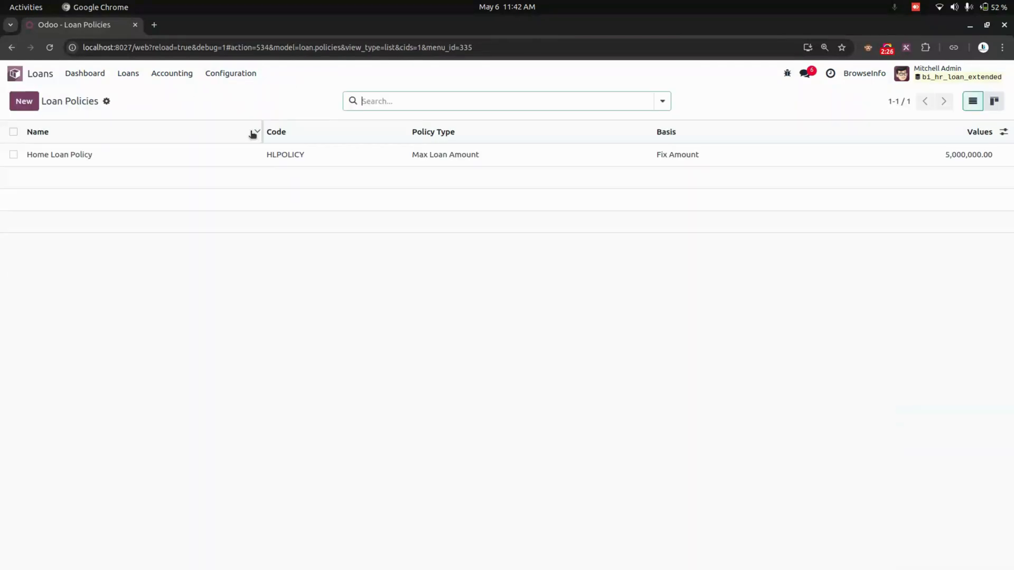
left_click(248, 153)
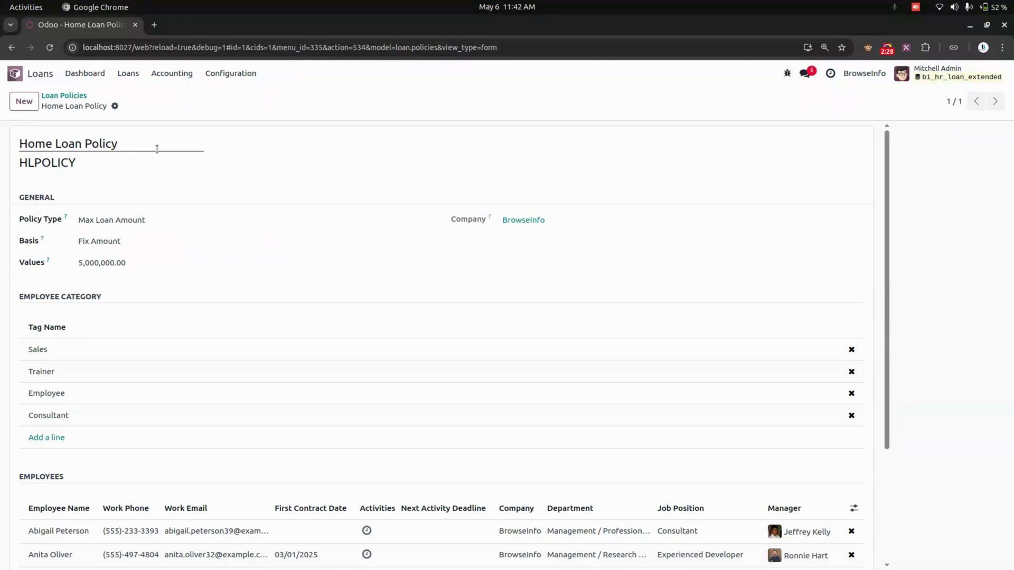
left_click(107, 225)
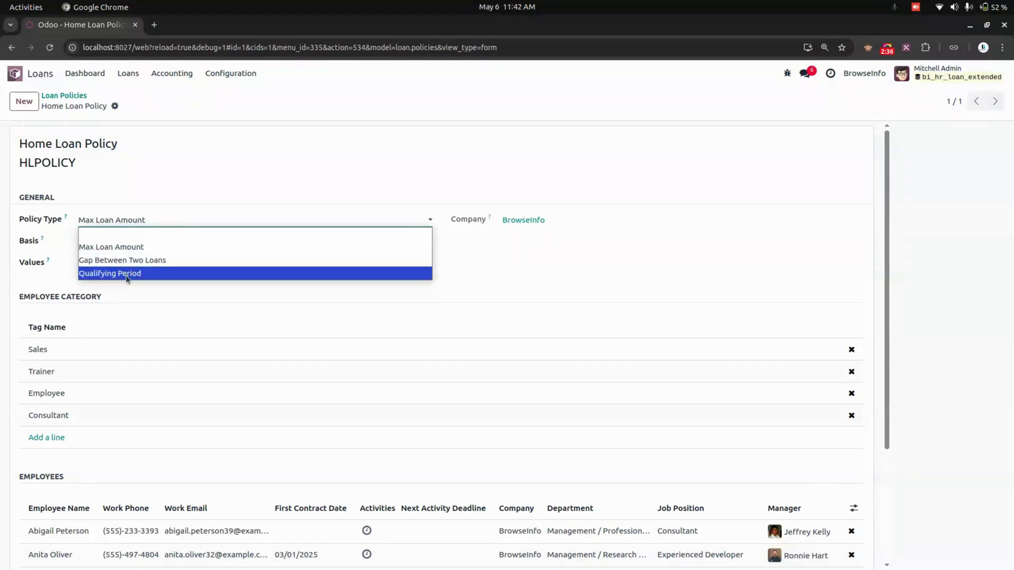
left_click(27, 248)
left_click(105, 247)
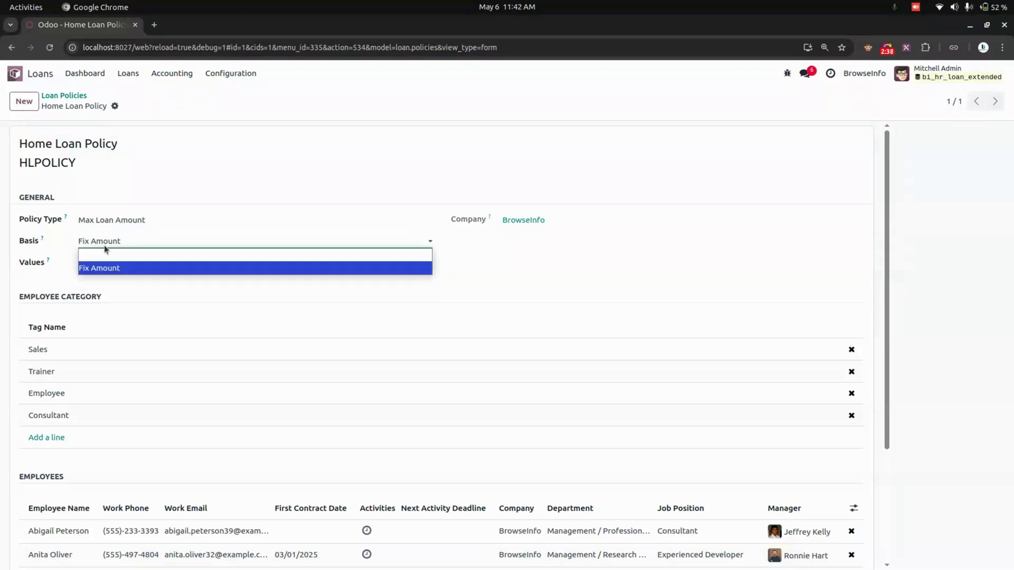
left_click(106, 248)
double_click(93, 267)
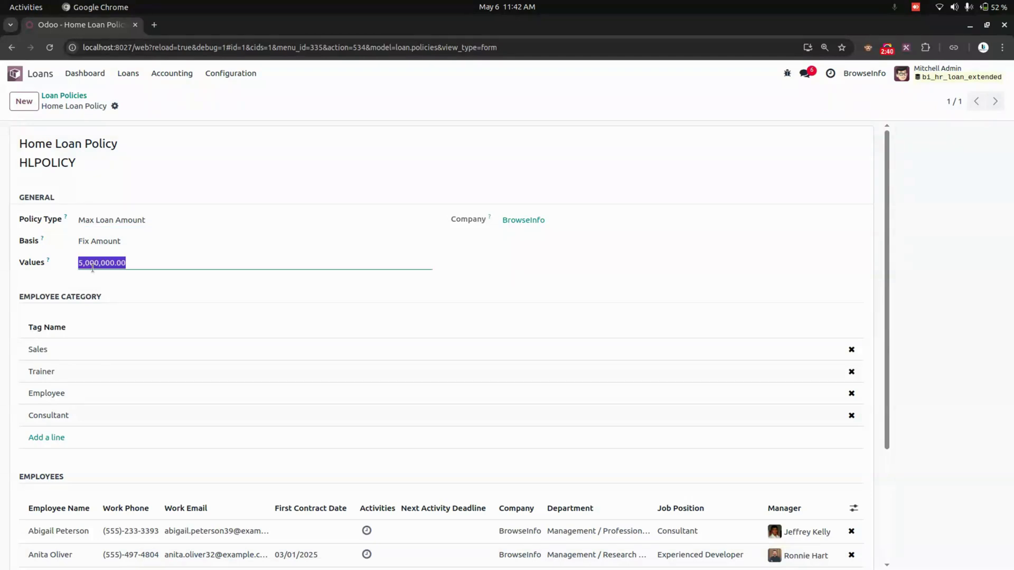
- Review the employee categories and employees covered by the Home Loan Policy, then return to the loan policies list
scroll(41, 272, "down", 2)
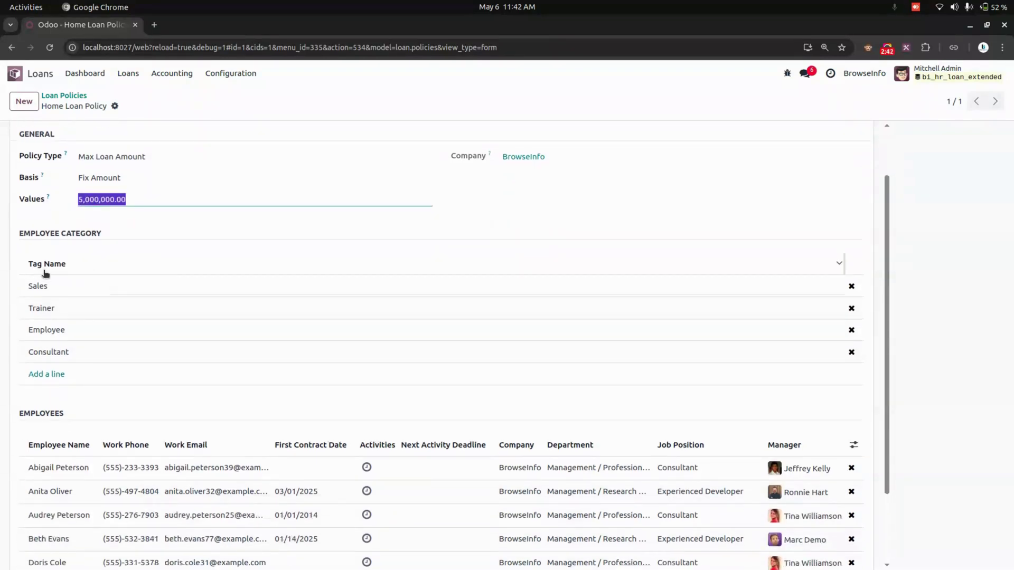
scroll(87, 264, "down", 2)
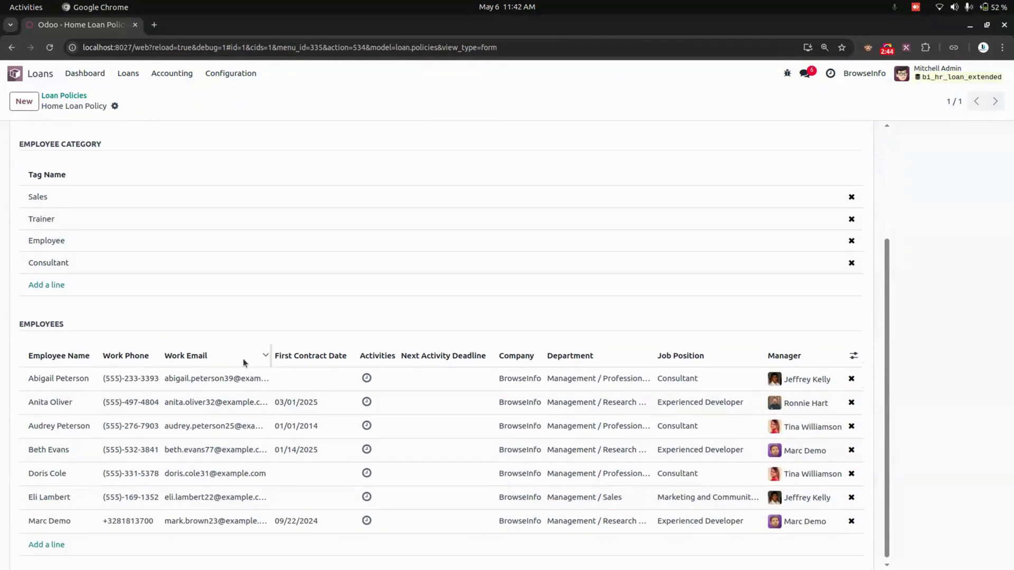
scroll(244, 355, "up", 3)
left_click(66, 96)
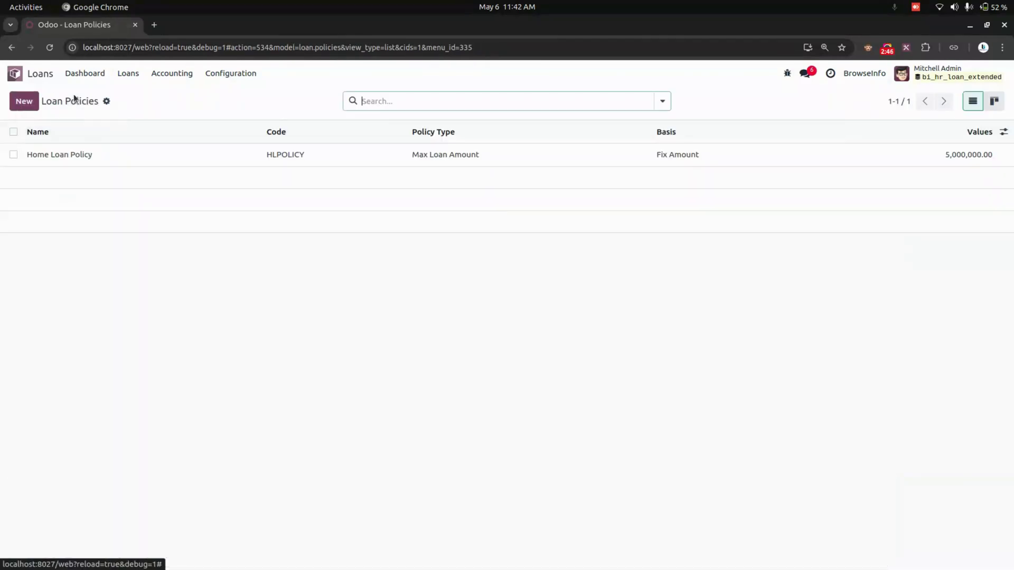
- Examine the Payroll settings for postponed EMI requests, installment notification days and commencement period months, then return to the app overview
left_click(15, 73)
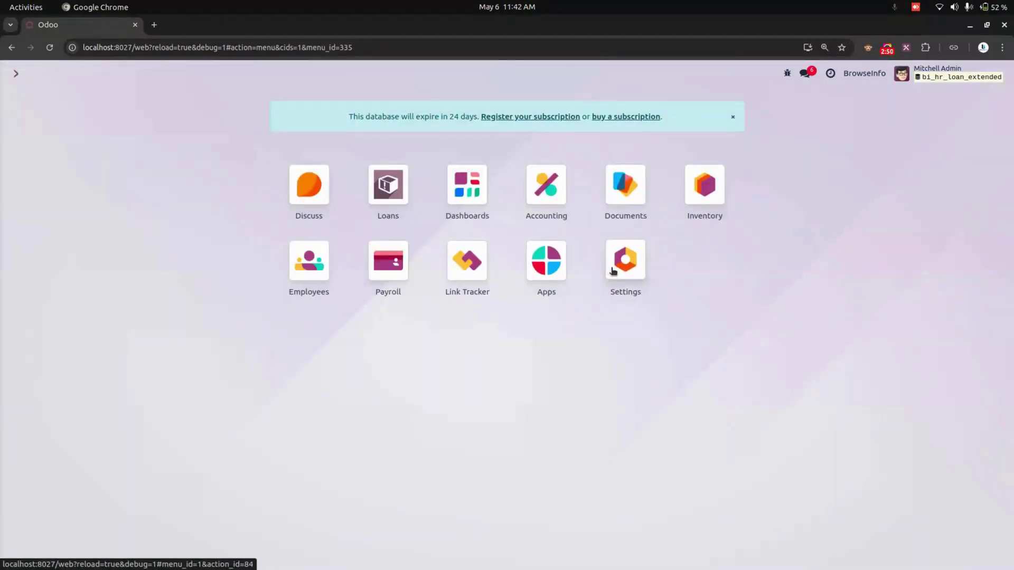
left_click(613, 270)
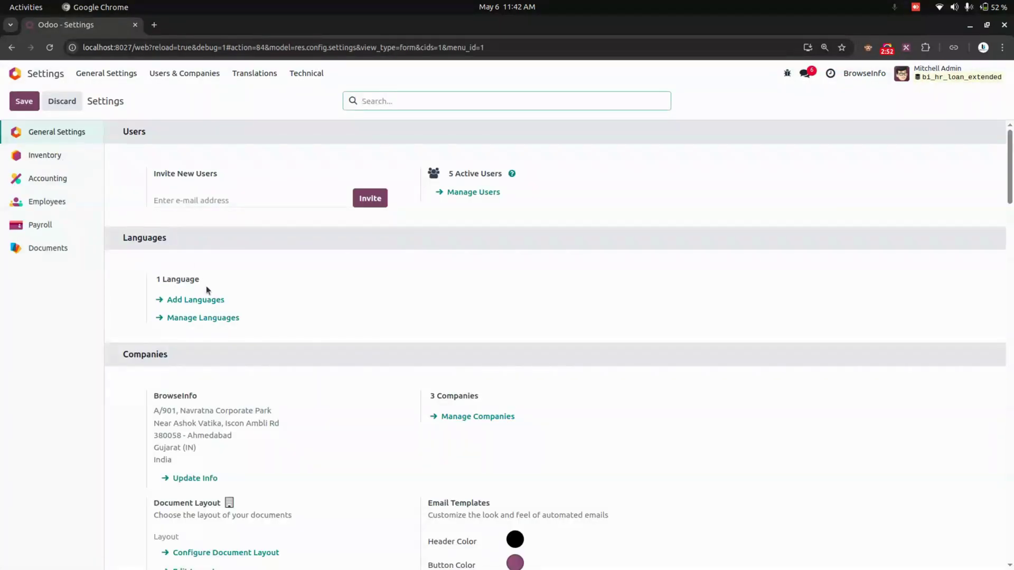
left_click(95, 225)
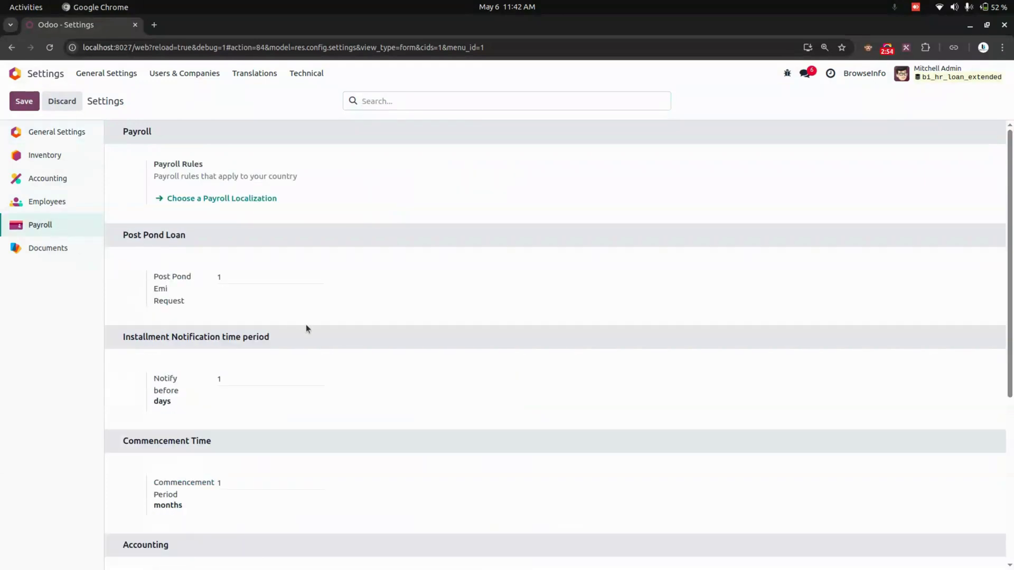
scroll(306, 322, "up", 2)
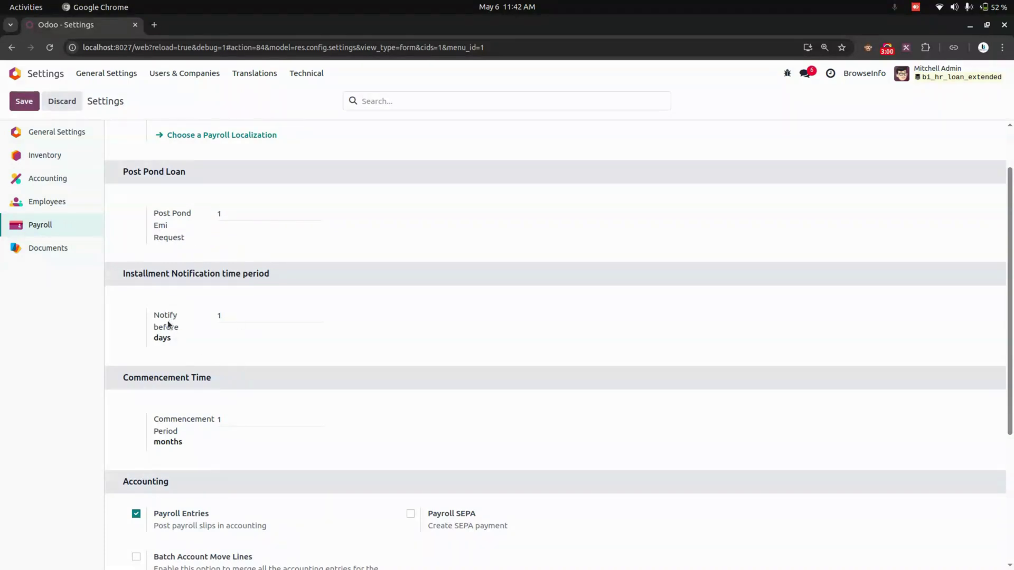
scroll(192, 351, "down", 2)
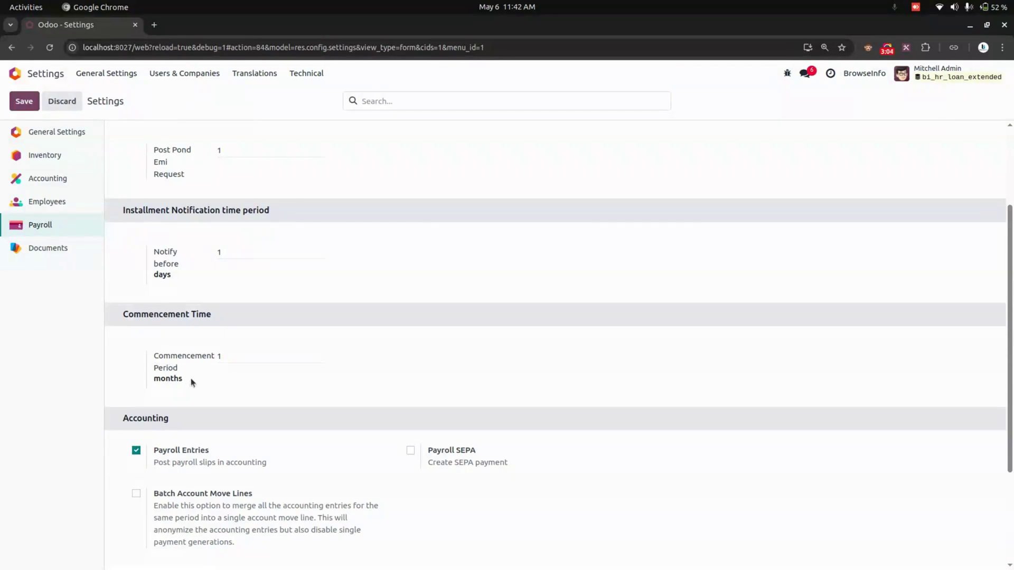
left_click(237, 351)
left_click(236, 252)
left_click(230, 151)
left_click(15, 73)
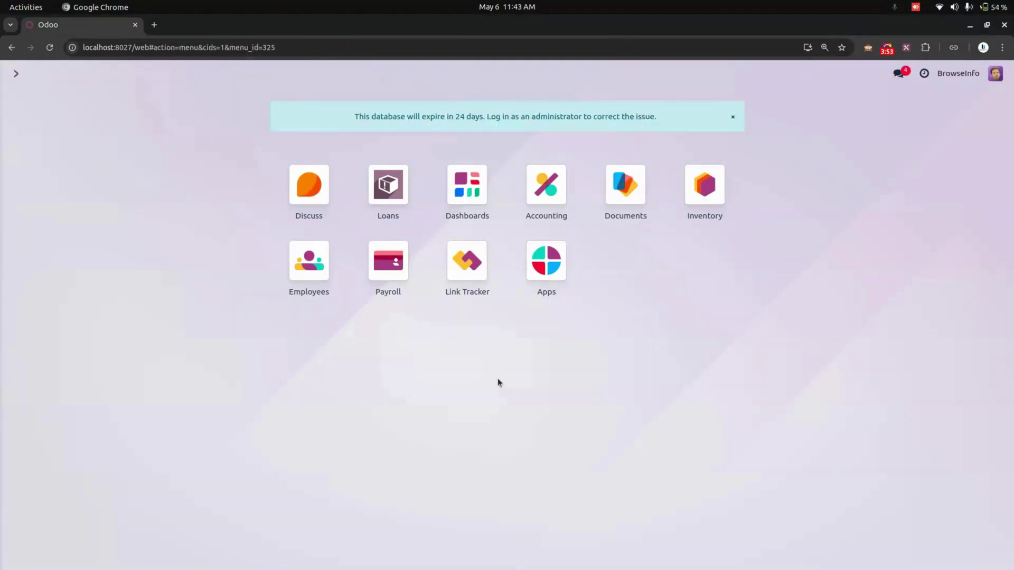
- Look over the Loans dashboard, its loan request and installment entries, and the disbursed Home Loan requests, then return to All Loans
left_click(387, 184)
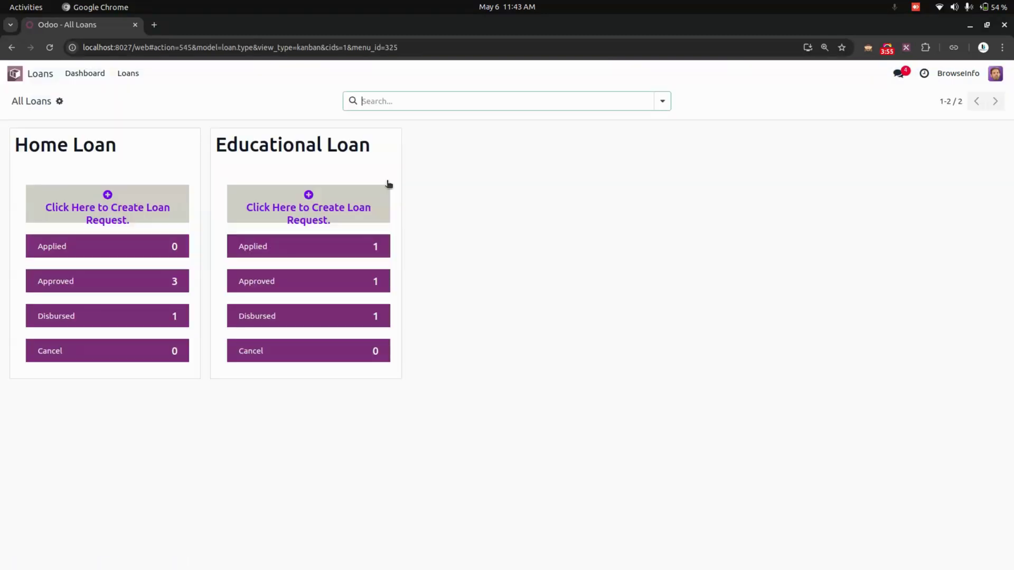
left_click(122, 74)
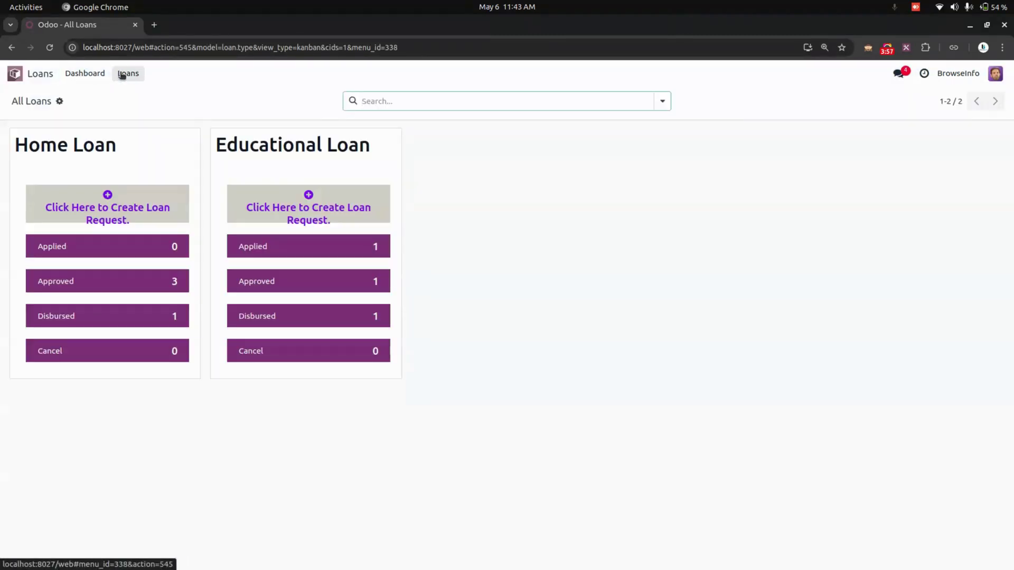
left_click(122, 75)
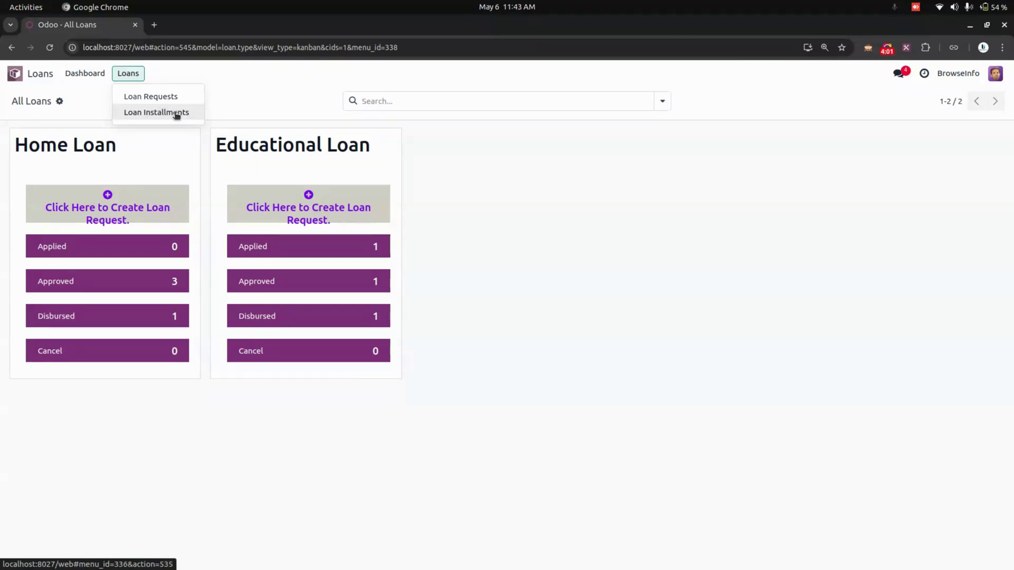
left_click(575, 241)
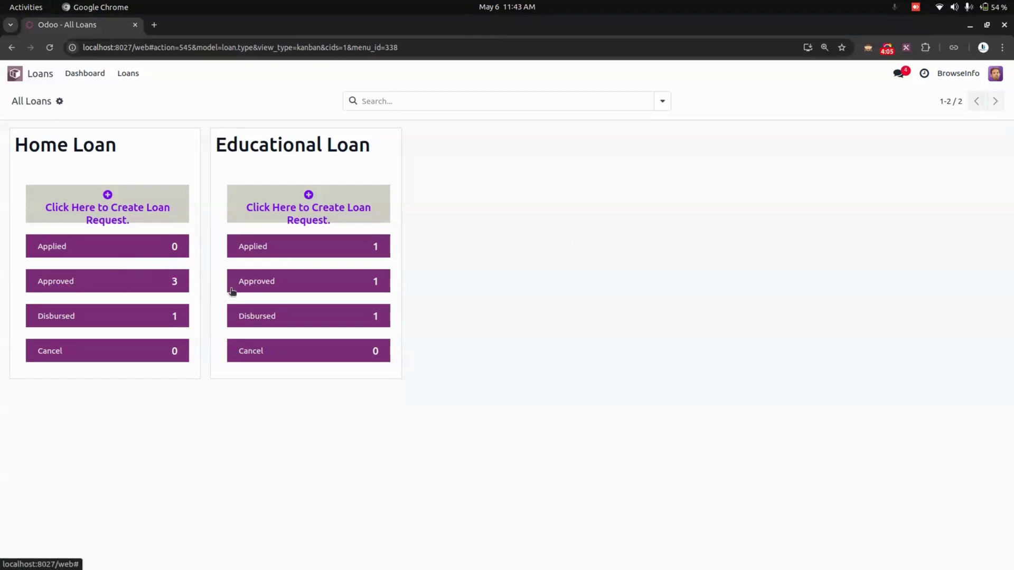
left_click(116, 323)
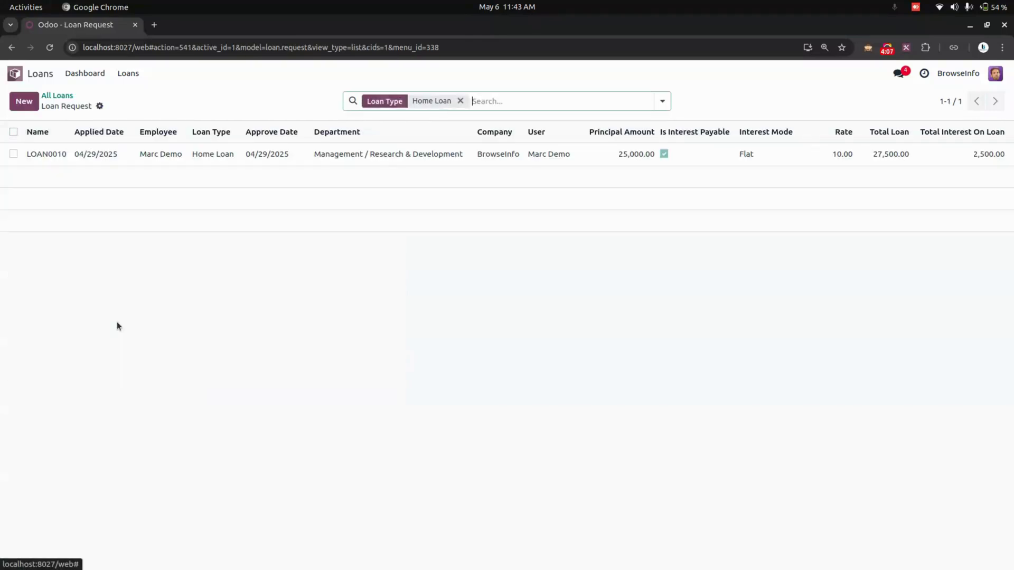
left_click(68, 97)
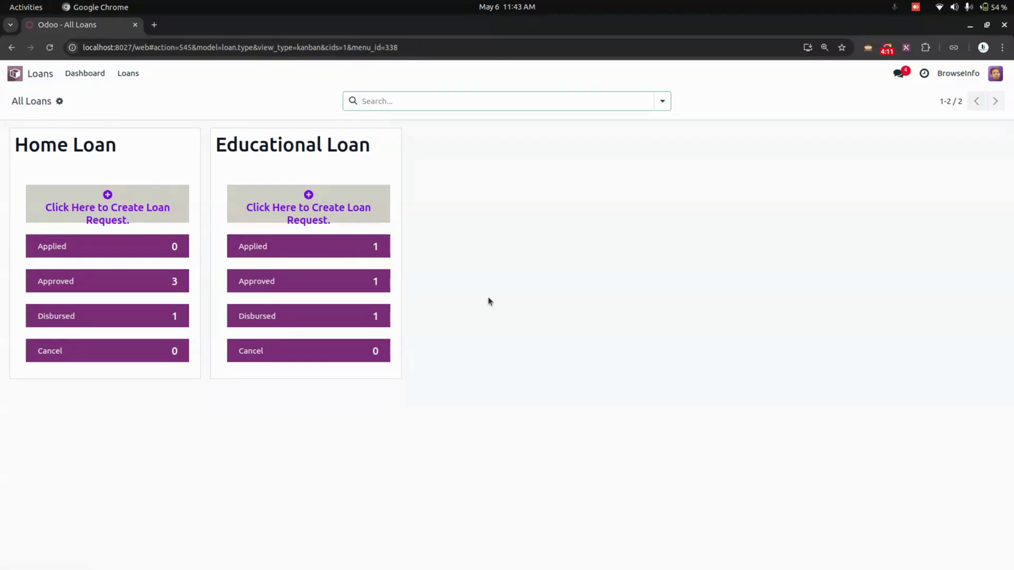
- Start a new Home Loan request and select the requesting user's own employee record as the employee
left_click(112, 200)
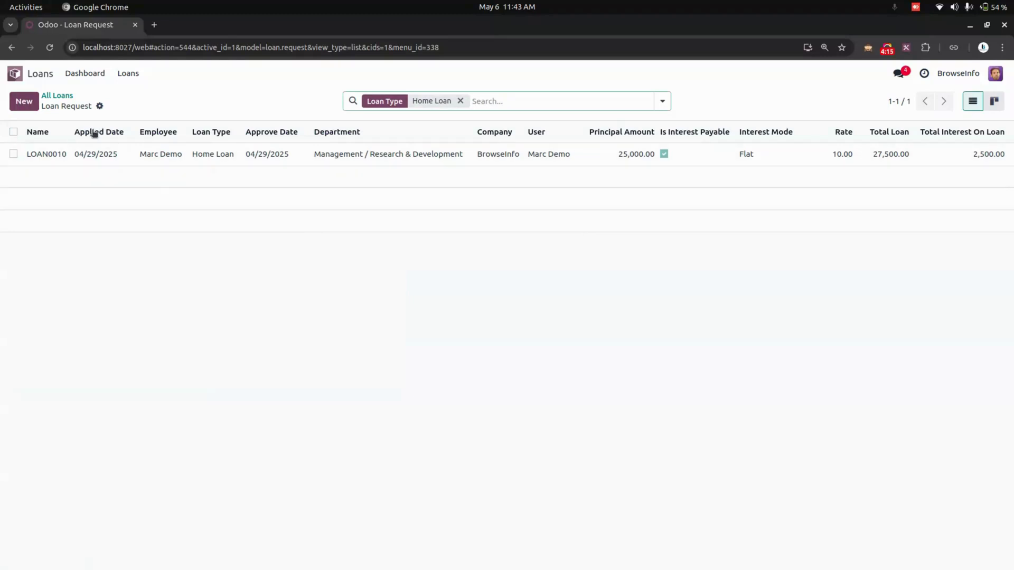
left_click(27, 103)
left_click(138, 167)
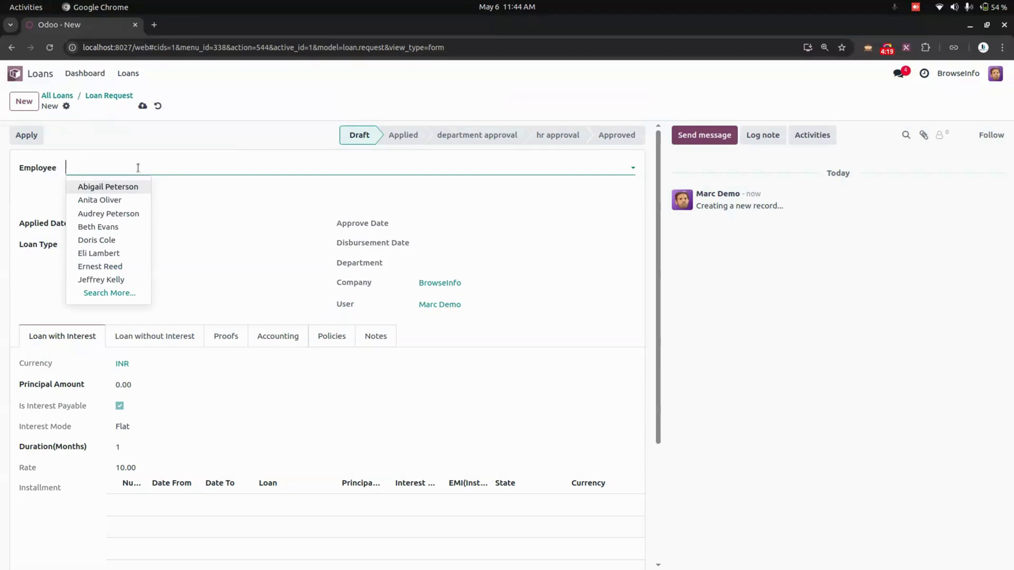
type("ma")
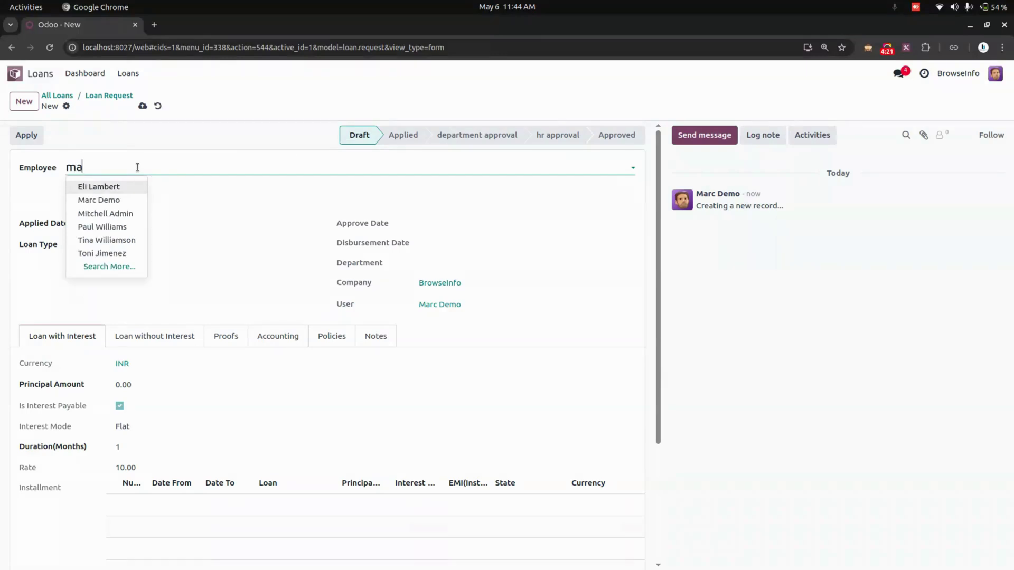
key("Return")
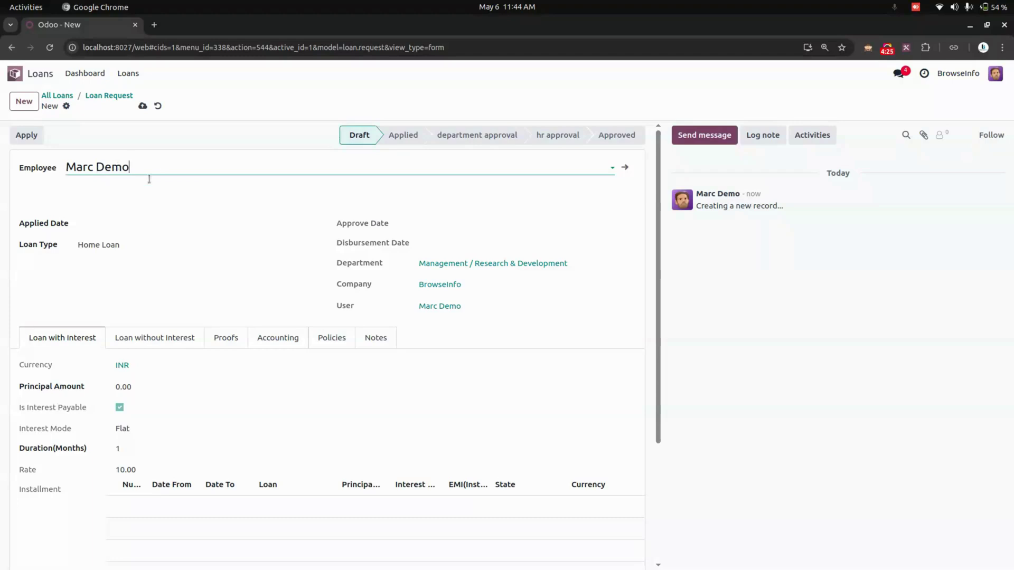
- Set the loan request's applied date to 05/07/2025
left_click(138, 223)
left_click(185, 340)
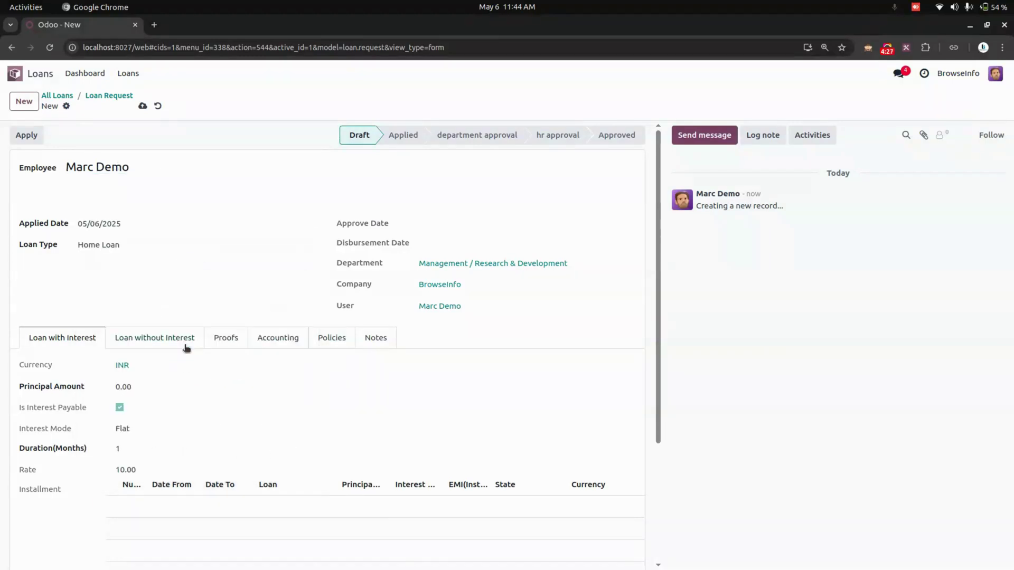
left_click(161, 223)
left_click(210, 341)
- Compare the sections for loans with and without interest, and set the principal amount with interest to 10,000
left_click(143, 386)
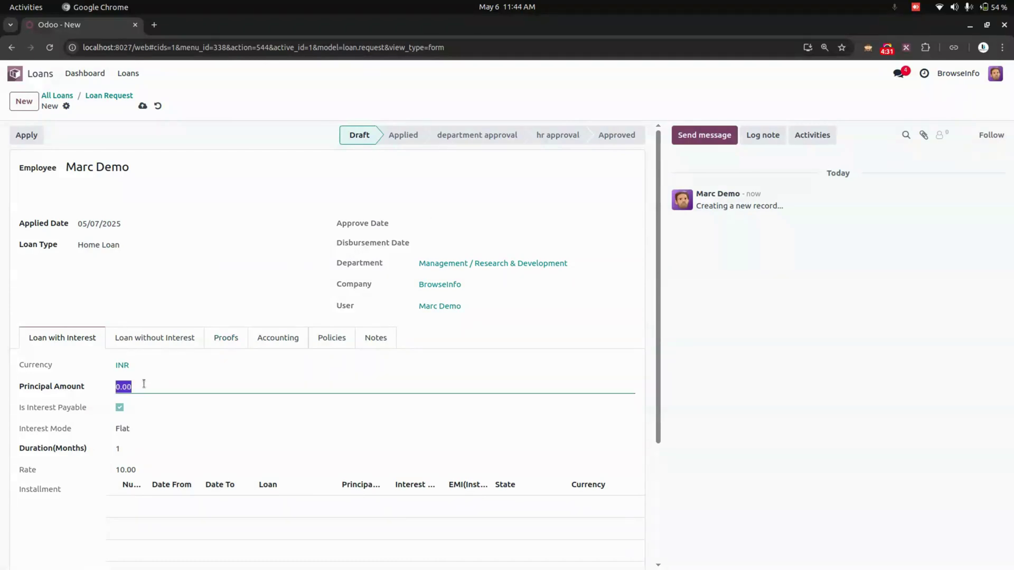
scroll(151, 343, "down", 2)
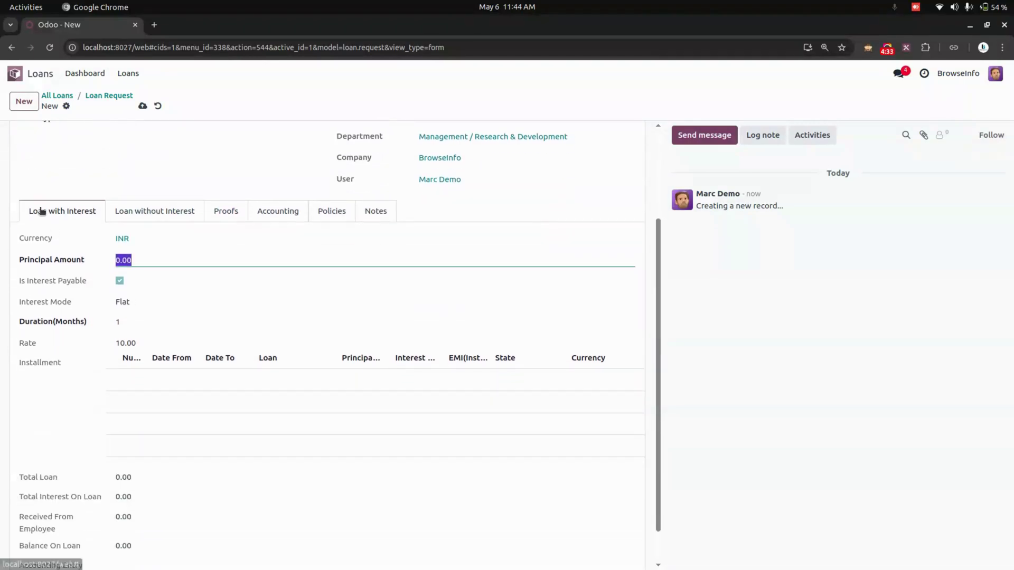
left_click(153, 211)
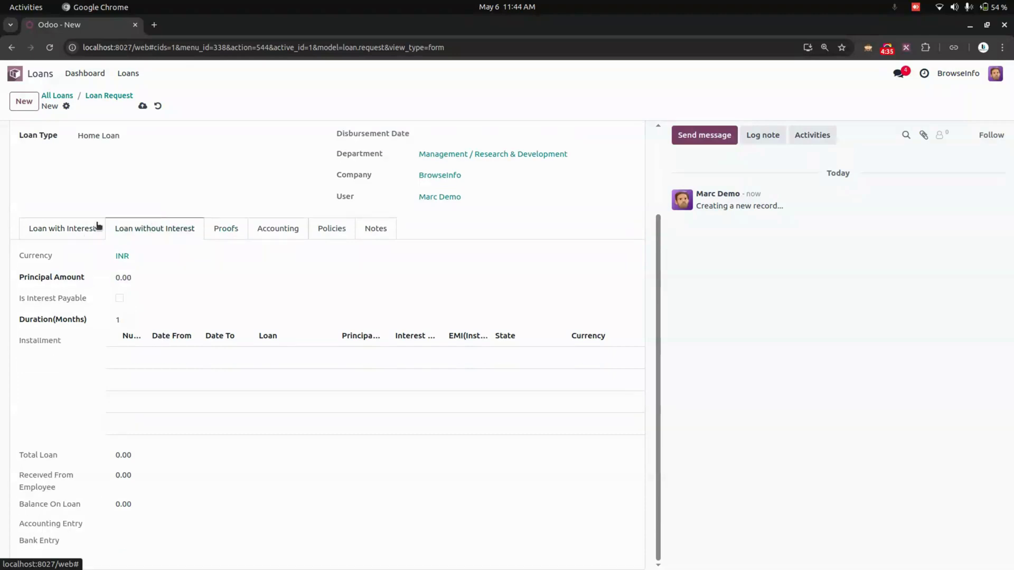
left_click(54, 228)
left_click(167, 275)
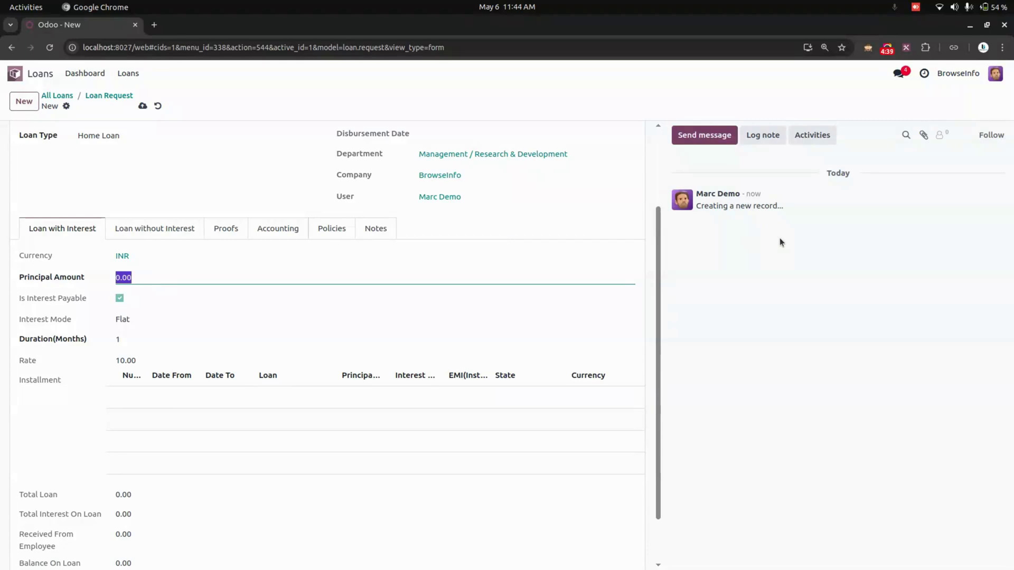
type("10,00")
left_click(148, 191)
- Change the loan type to Educational Loan and set the duration with interest to 2 months
left_click(105, 132)
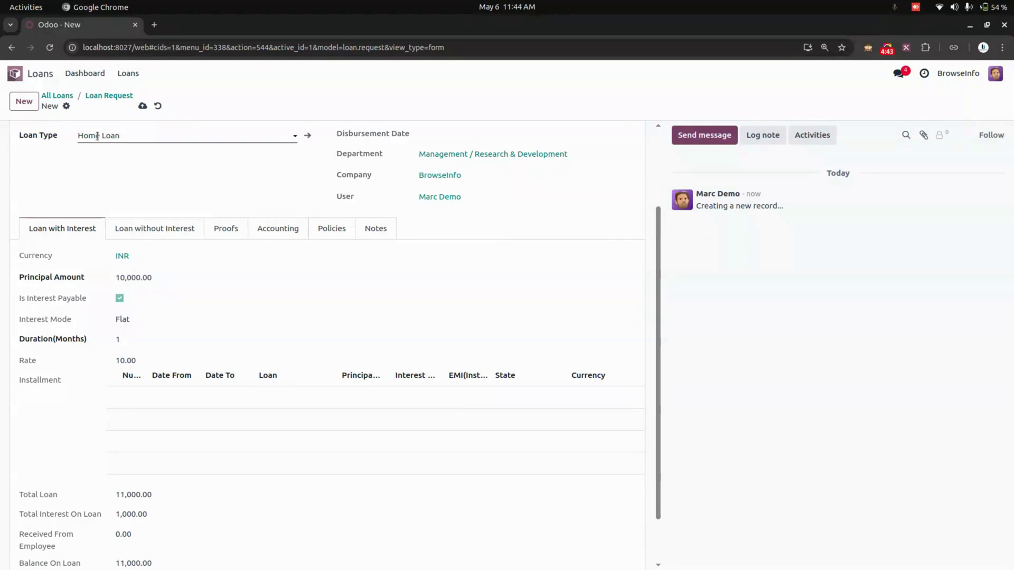
left_click(95, 170)
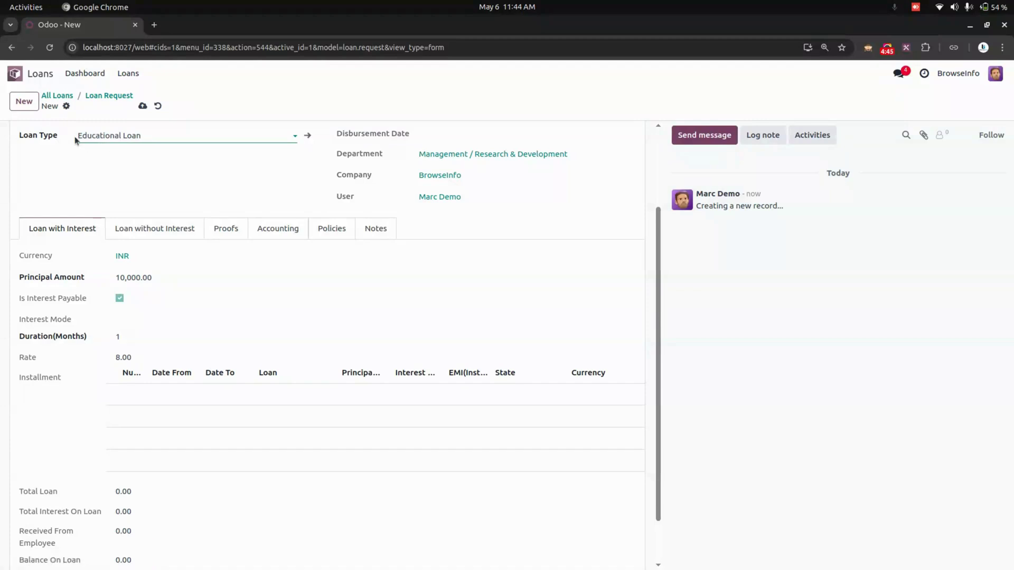
left_click(141, 274)
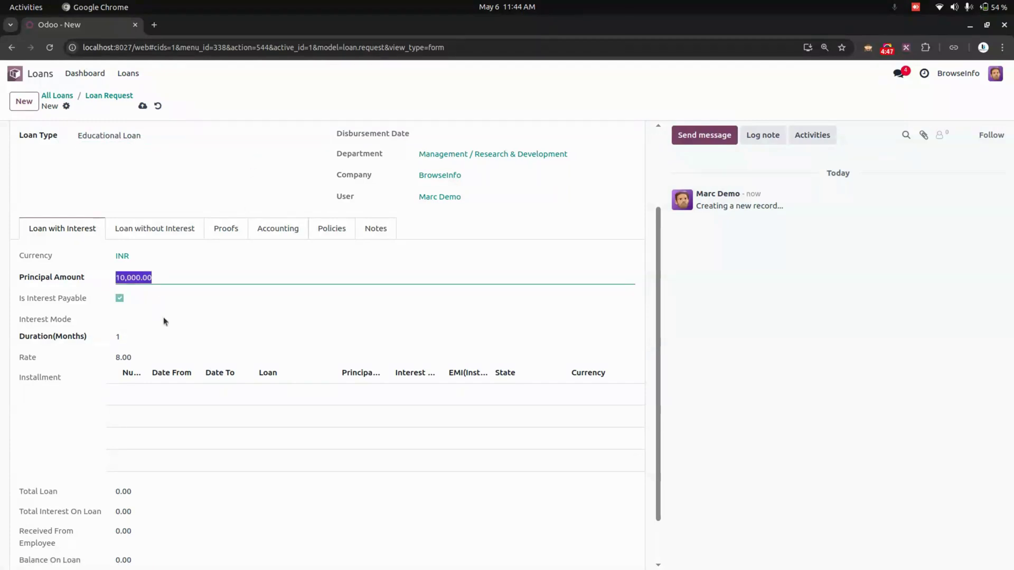
left_click(145, 336)
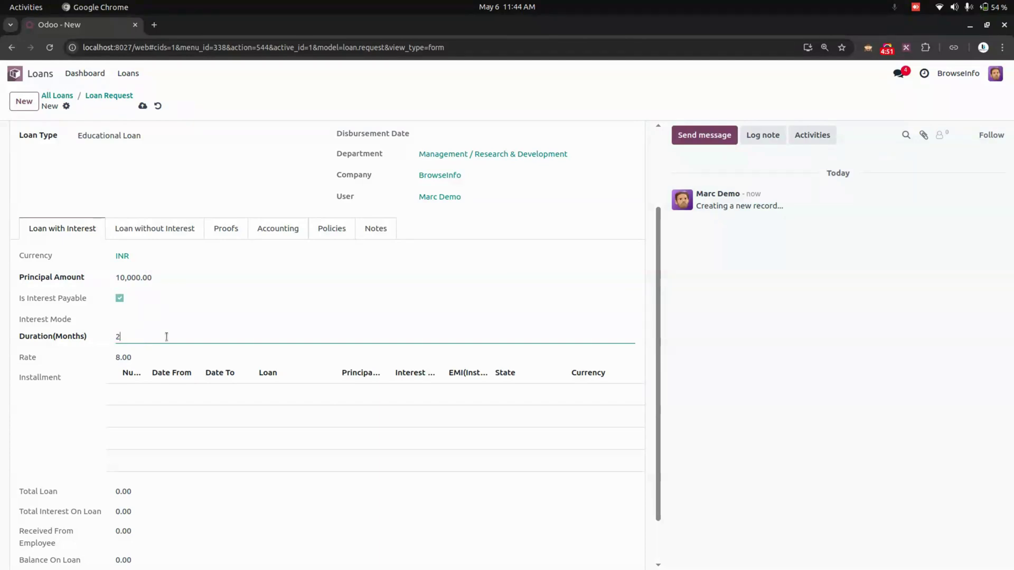
left_click(61, 428)
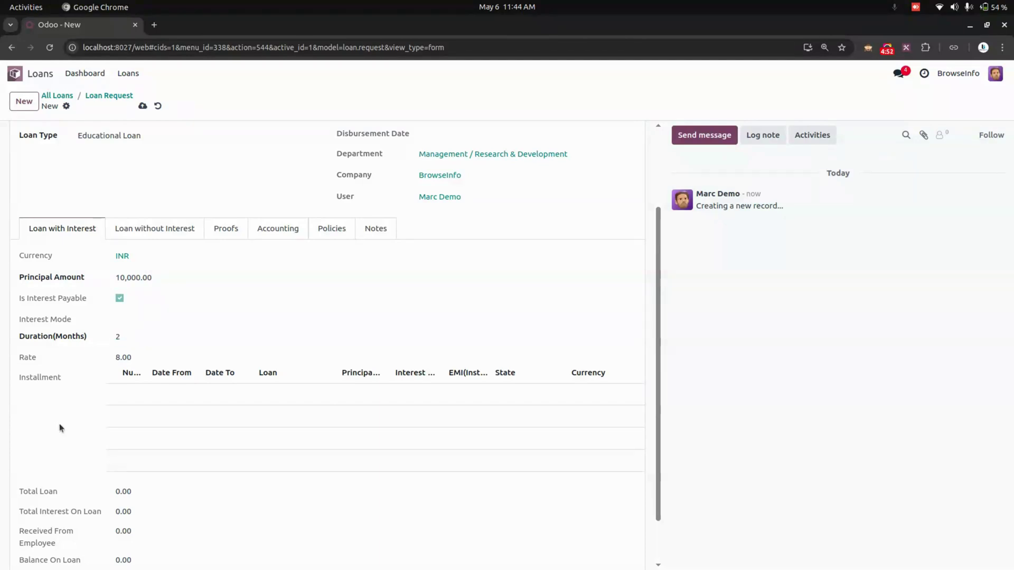
- In the loan without interest details, set the principal amount to 10000 and the duration to 2 months
left_click(188, 227)
left_click(149, 282)
type("10000")
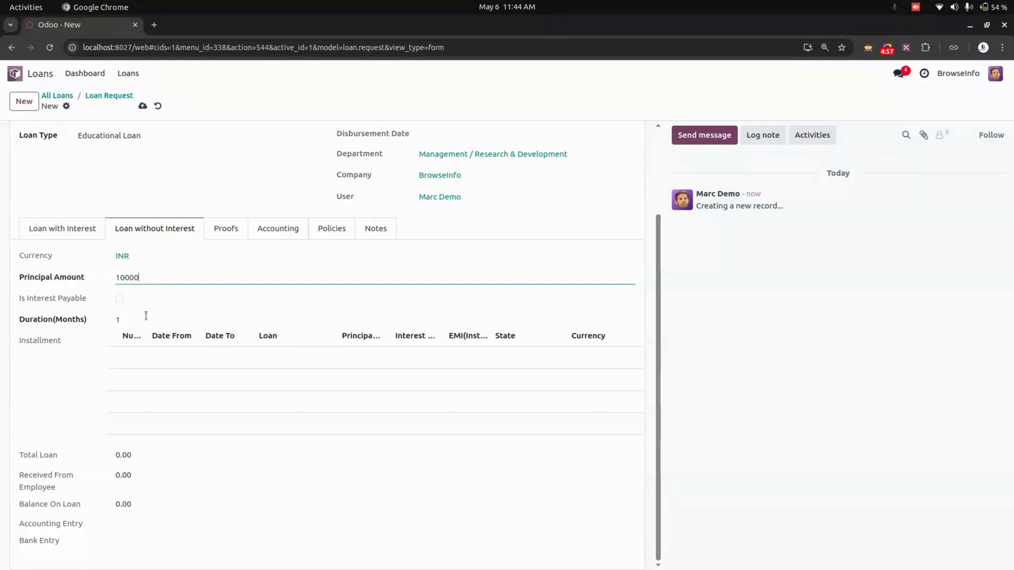
key("Tab")
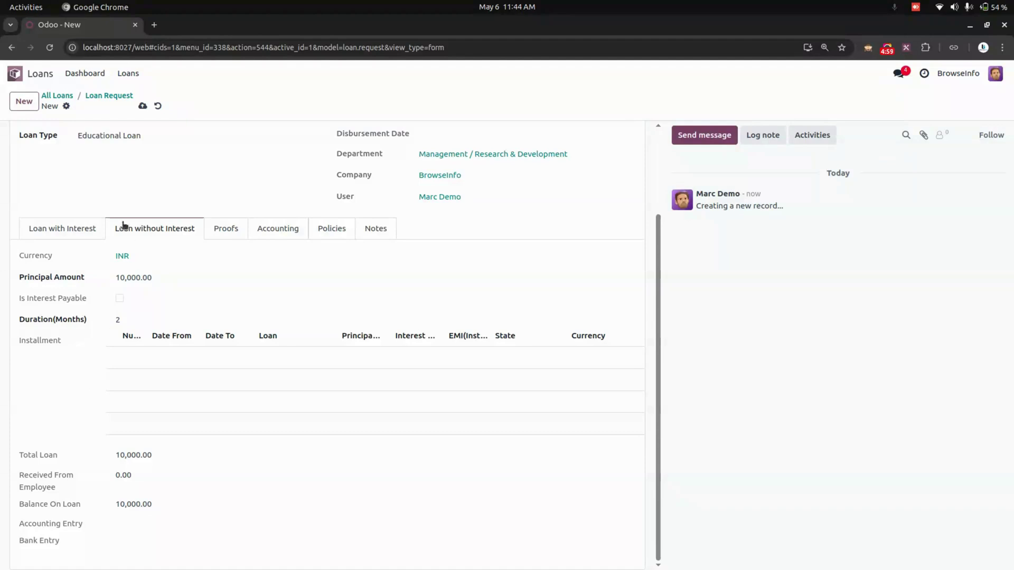
- Review the required proofs, save the loan request and try to apply for the loan
left_click(217, 228)
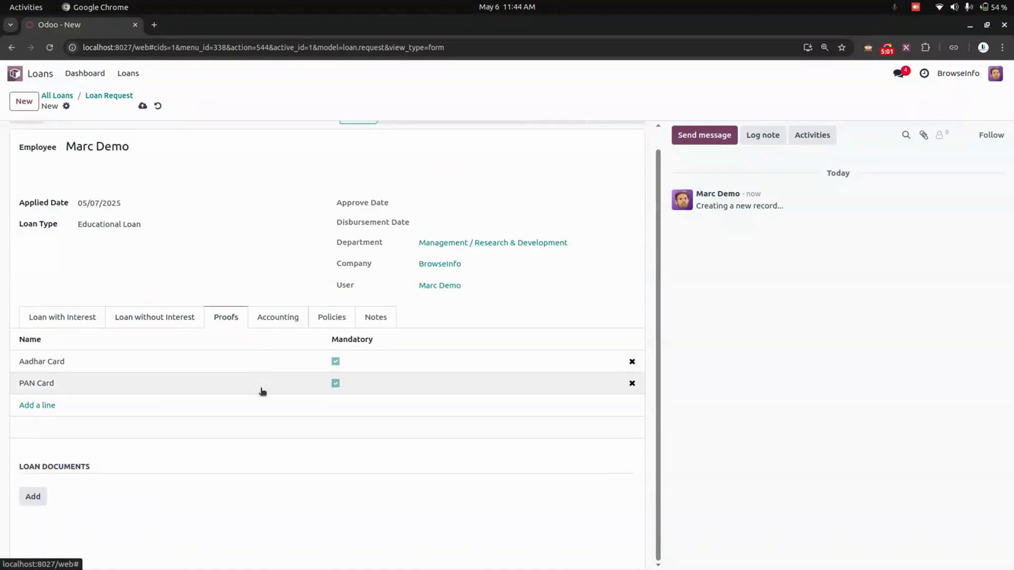
left_click(142, 106)
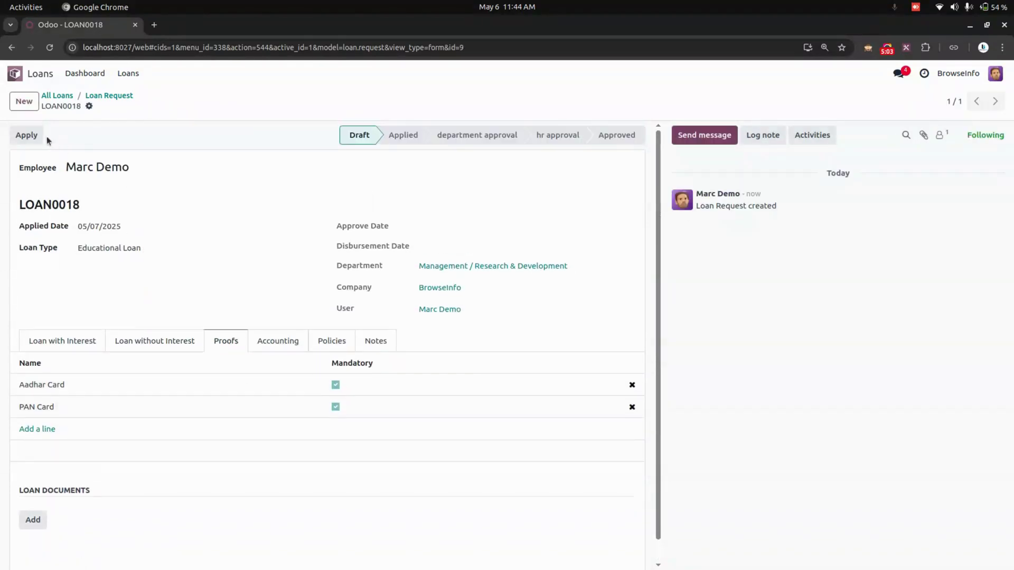
left_click(36, 136)
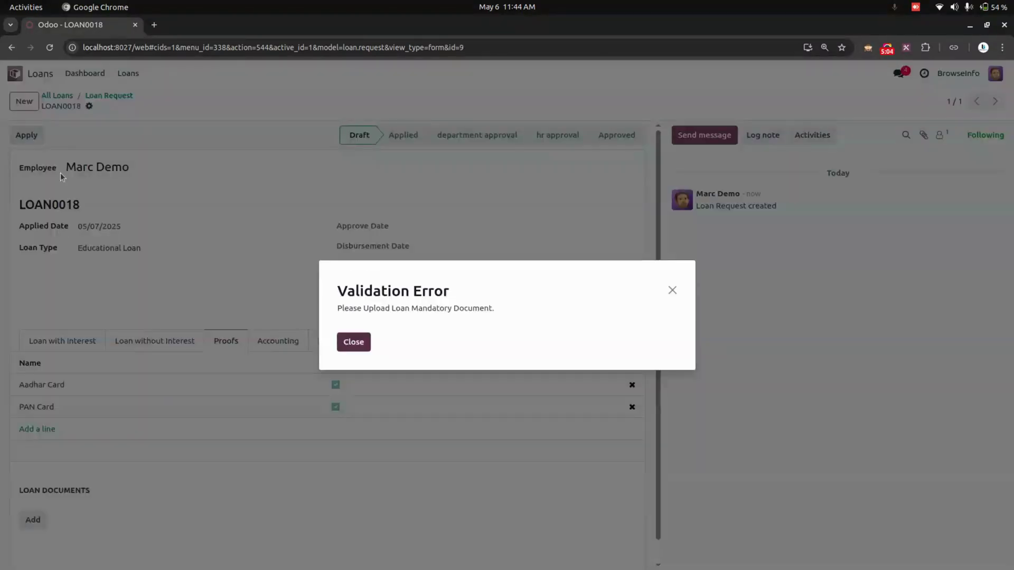
triple_click(357, 308)
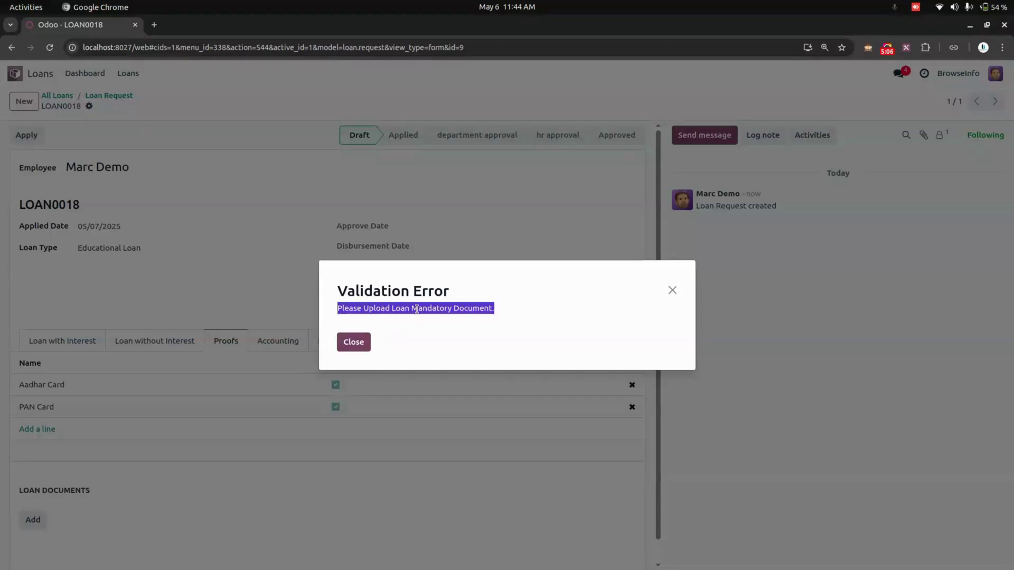
left_click(353, 342)
- Add a loan document with the most recent screenshot image uploaded, save it and start another document entry
left_click(33, 520)
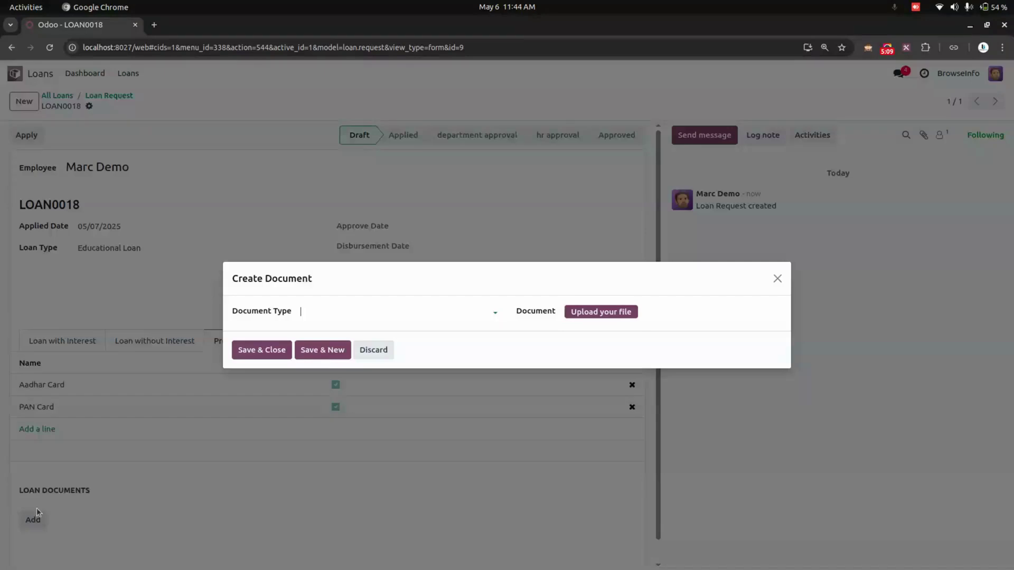
left_click(607, 311)
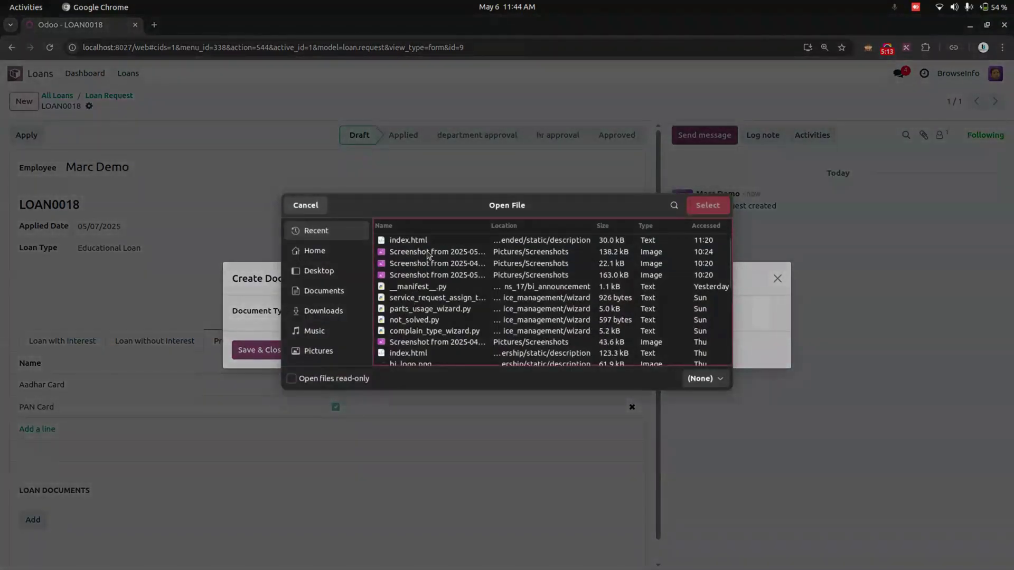
double_click(427, 252)
left_click(322, 349)
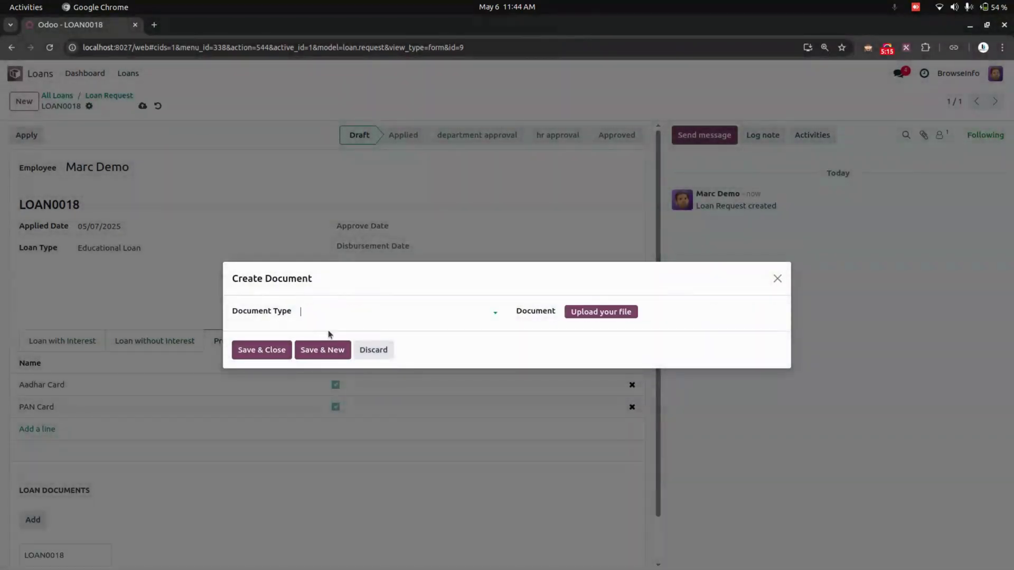
- Add a PAN Card loan document with a screenshot image uploaded, save it and apply for the loan
left_click(330, 312)
left_click(334, 342)
left_click(591, 315)
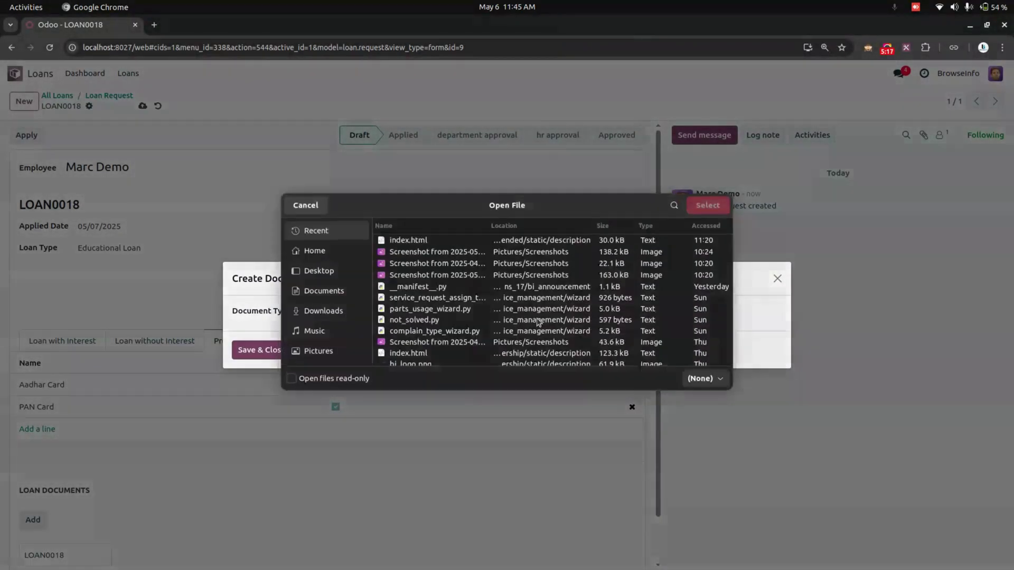
double_click(425, 275)
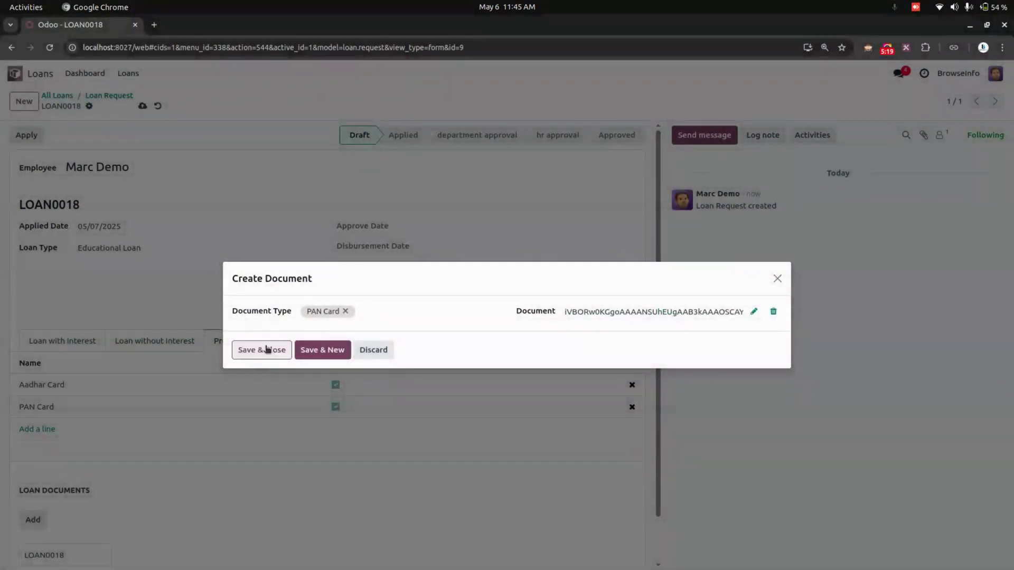
left_click(267, 350)
scroll(263, 499, "down", 2)
scroll(143, 317, "up", 2)
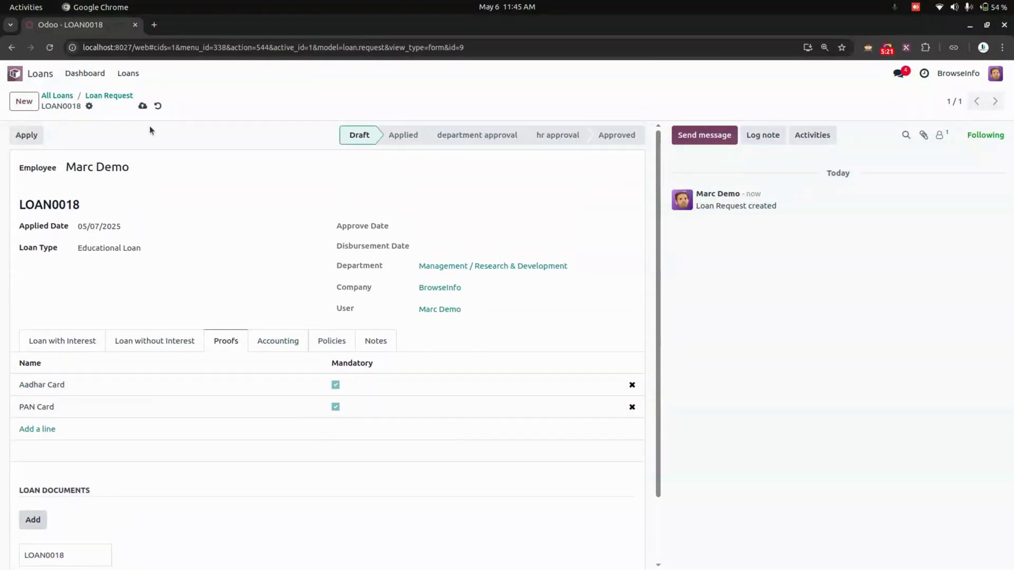
left_click(28, 135)
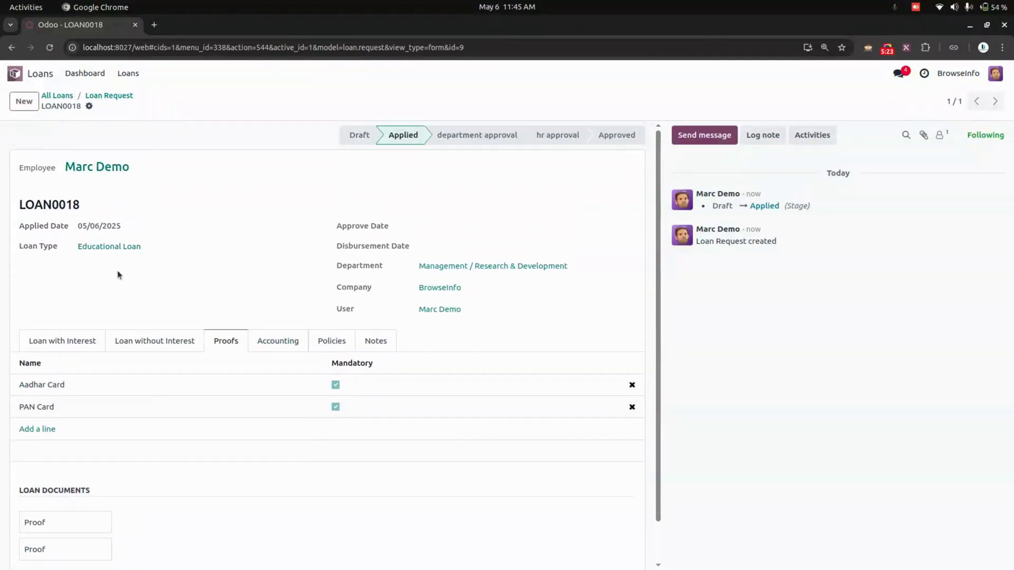
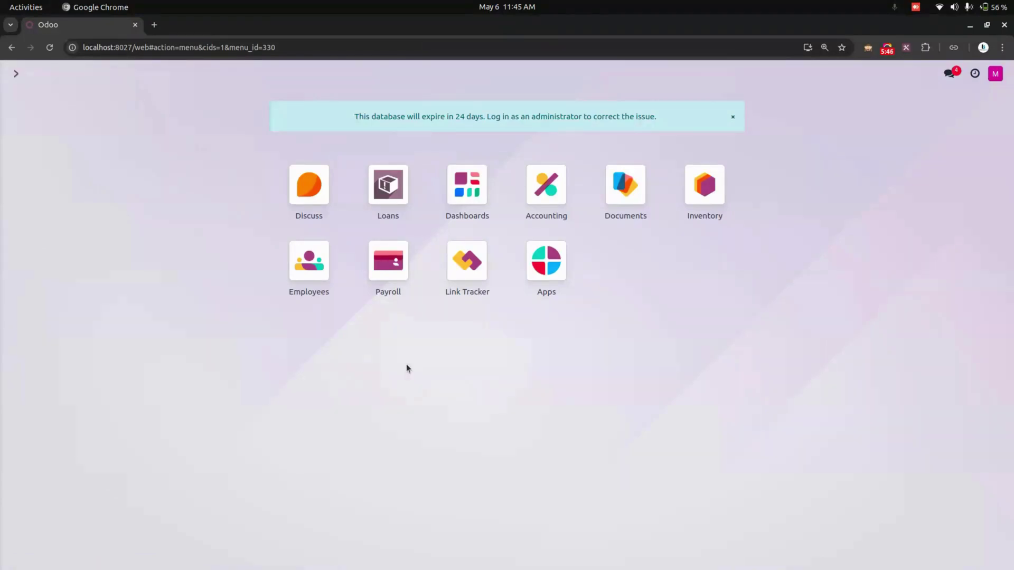
- As the manager, open the Educational Loan request for 10,000 awaiting approval and review its loan details and proofs
left_click(388, 184)
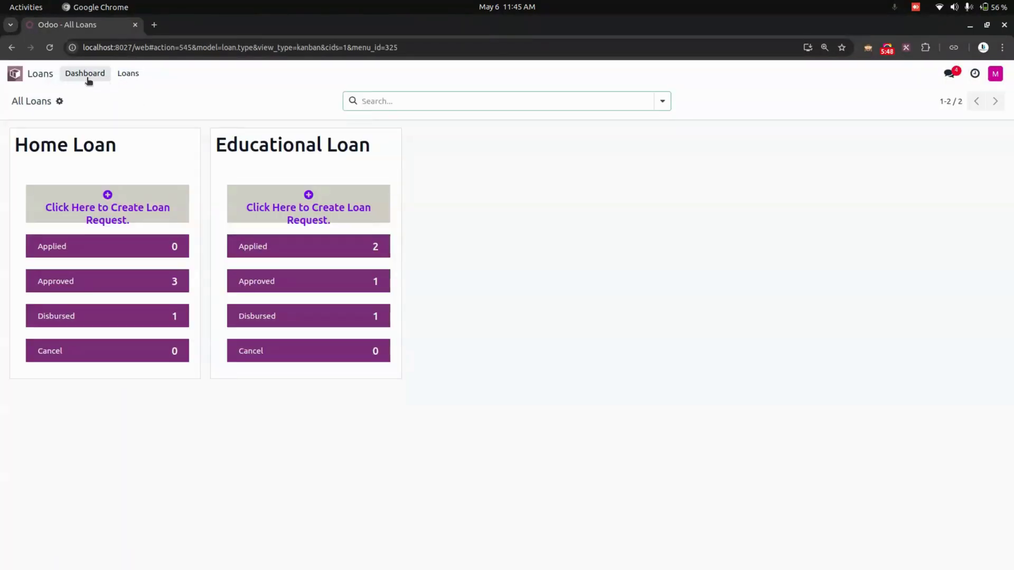
left_click(126, 75)
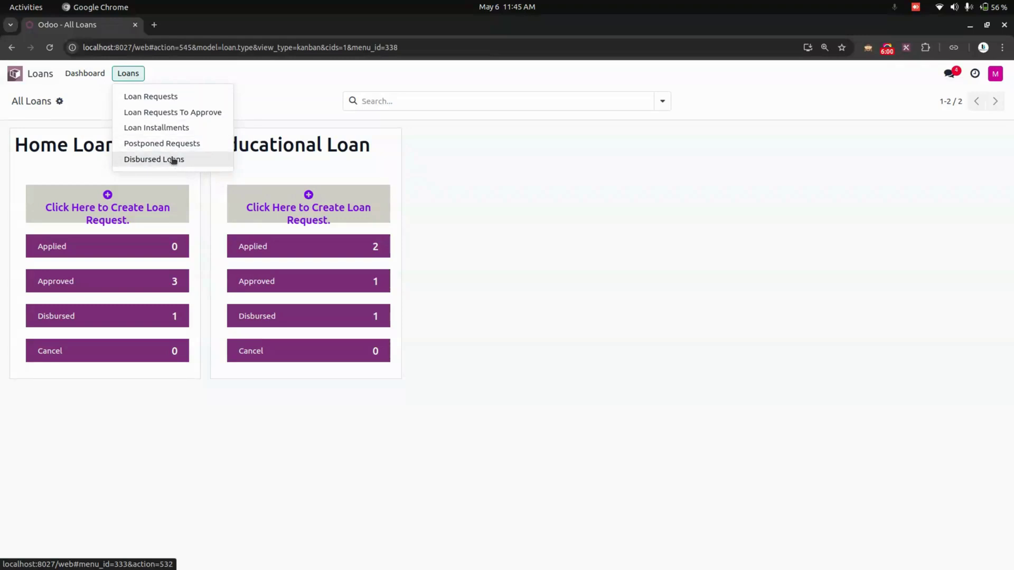
left_click(203, 113)
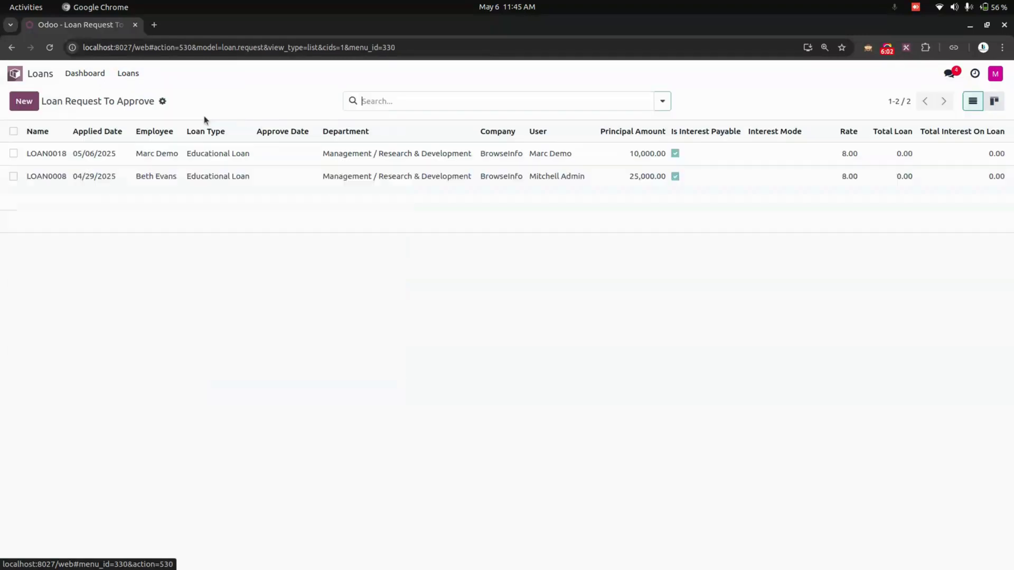
left_click(254, 156)
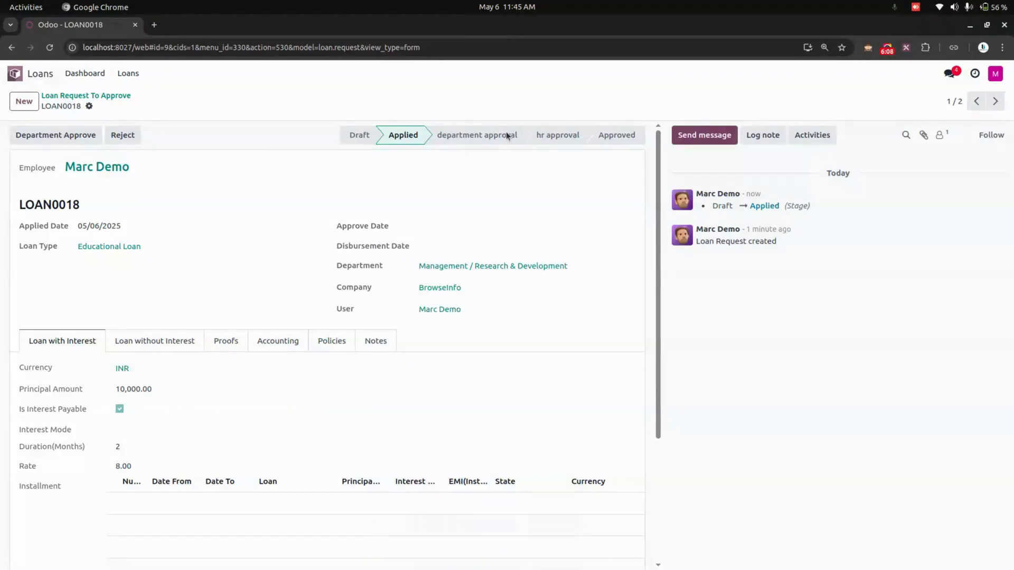
left_click(171, 344)
left_click(227, 343)
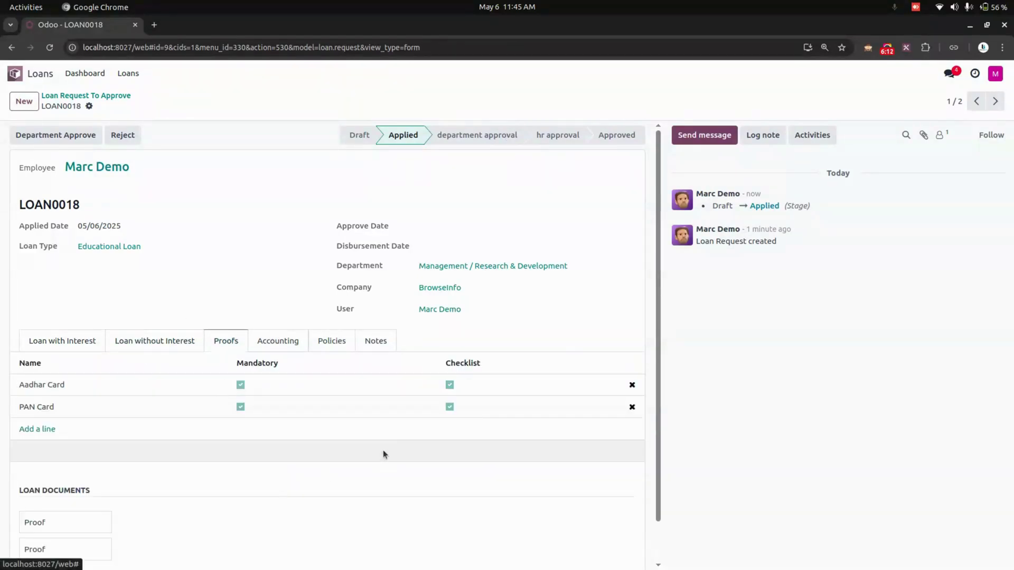
- Try out the checklist marks on the Aadhar Card and PAN Card proofs, leaving both marked
left_click(449, 386)
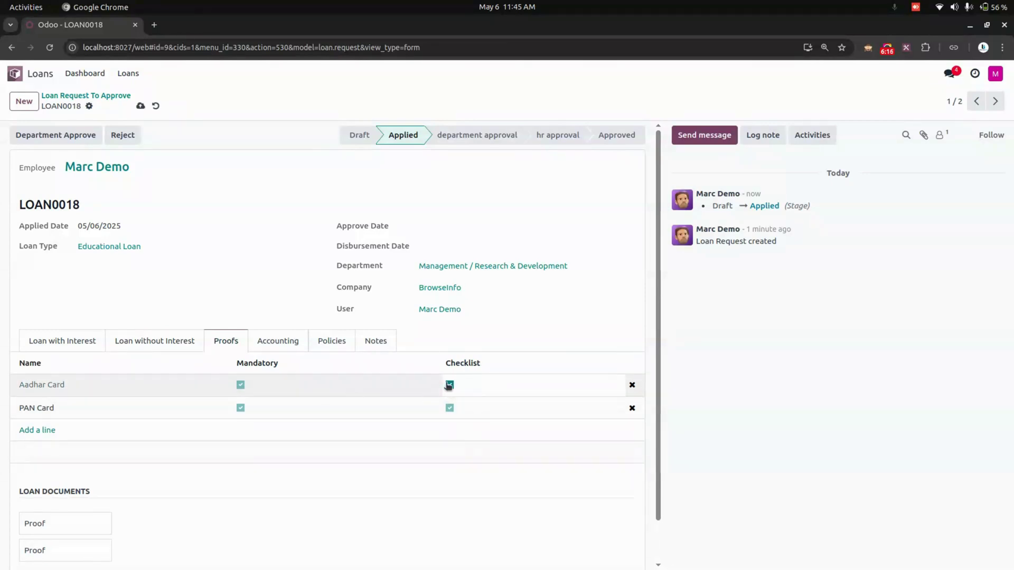
left_click(449, 407)
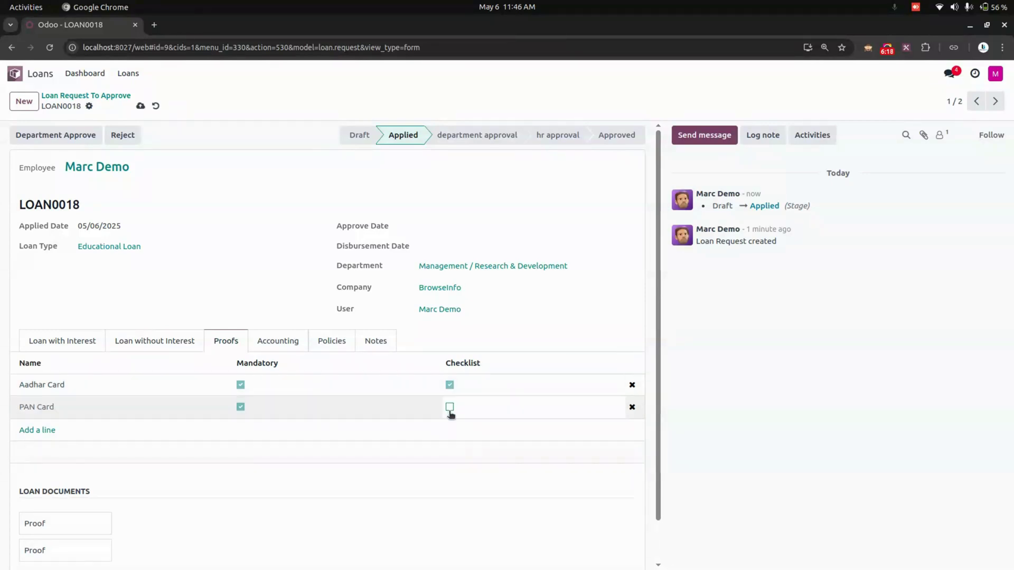
left_click(449, 407)
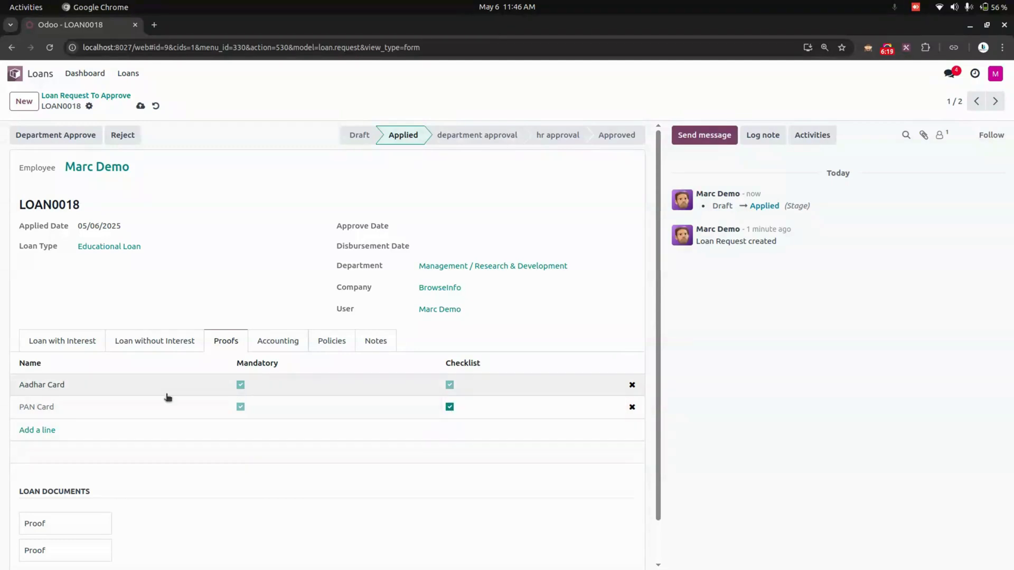
- In the accounting details, set the disburse journal to Customer Invoices, choose an interest journal and set the employee account to 100410 Debtors (PoS)
left_click(288, 345)
left_click(278, 365)
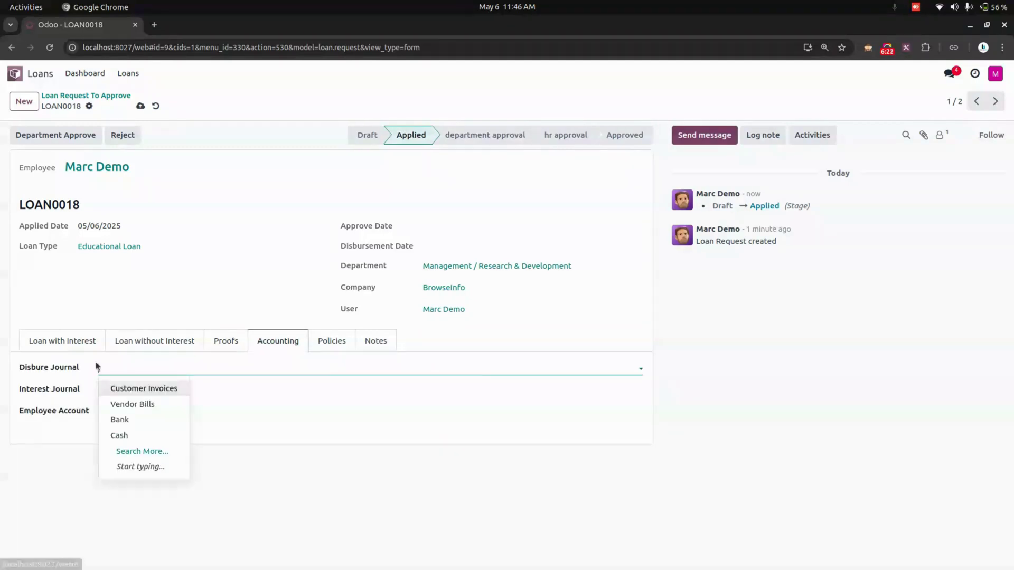
left_click(132, 388)
left_click(131, 390)
left_click(140, 439)
left_click(131, 411)
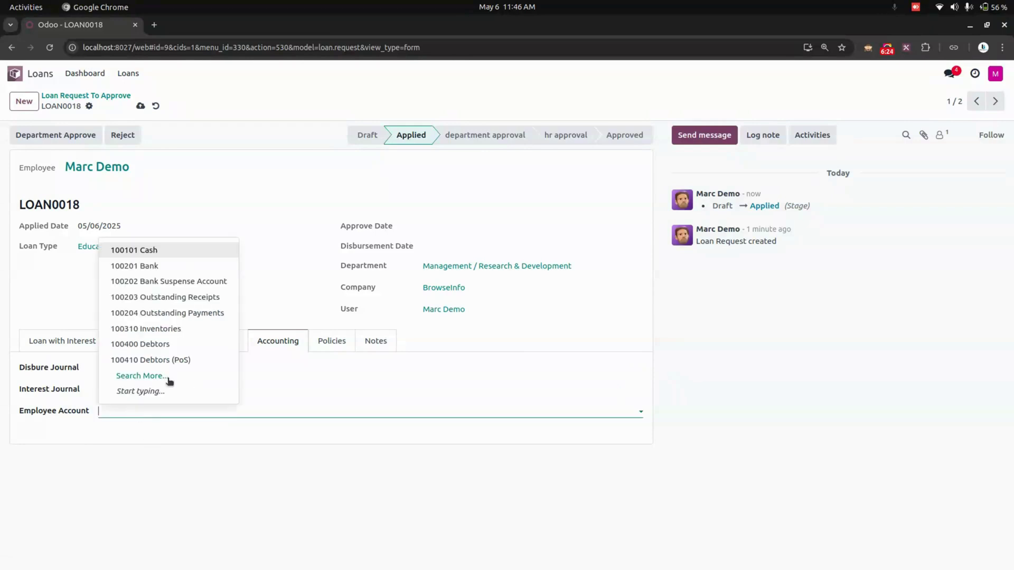
left_click(158, 360)
- Review the request's policies, notes and loan with interest details, and save the request
left_click(339, 346)
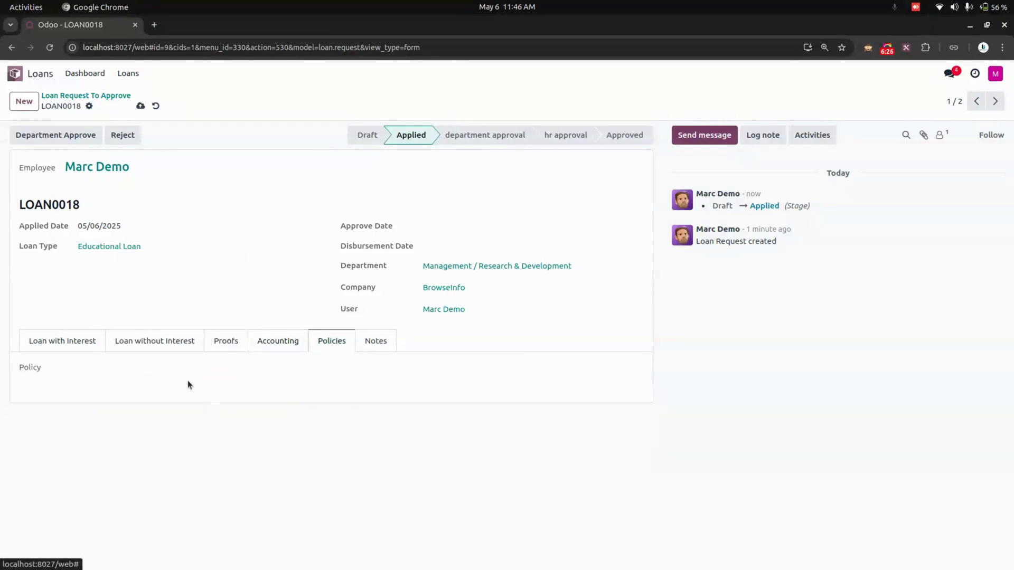
left_click(378, 341)
left_click(66, 346)
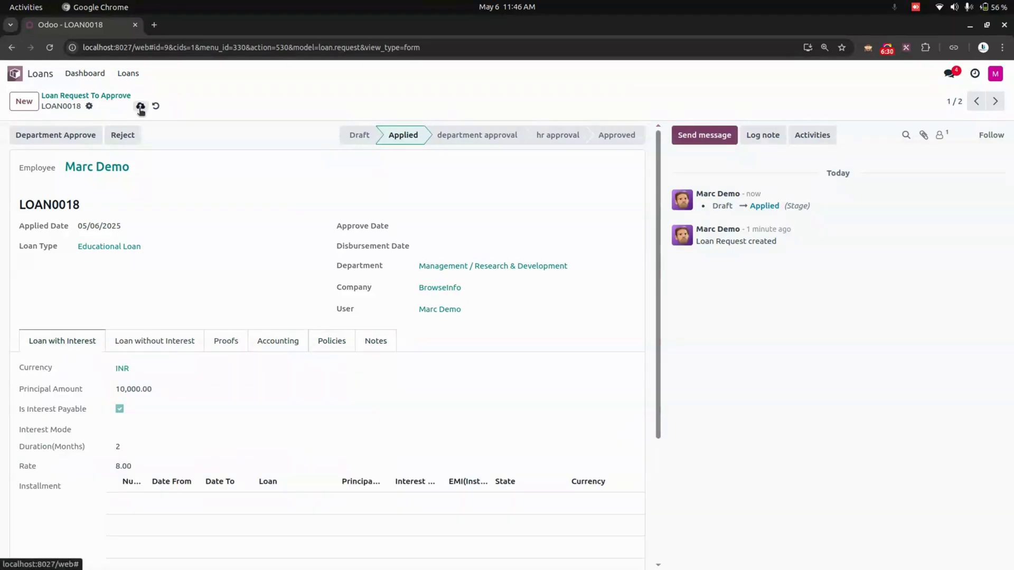
- View the rejection message form without submitting it, and give the loan request department approval
left_click(127, 137)
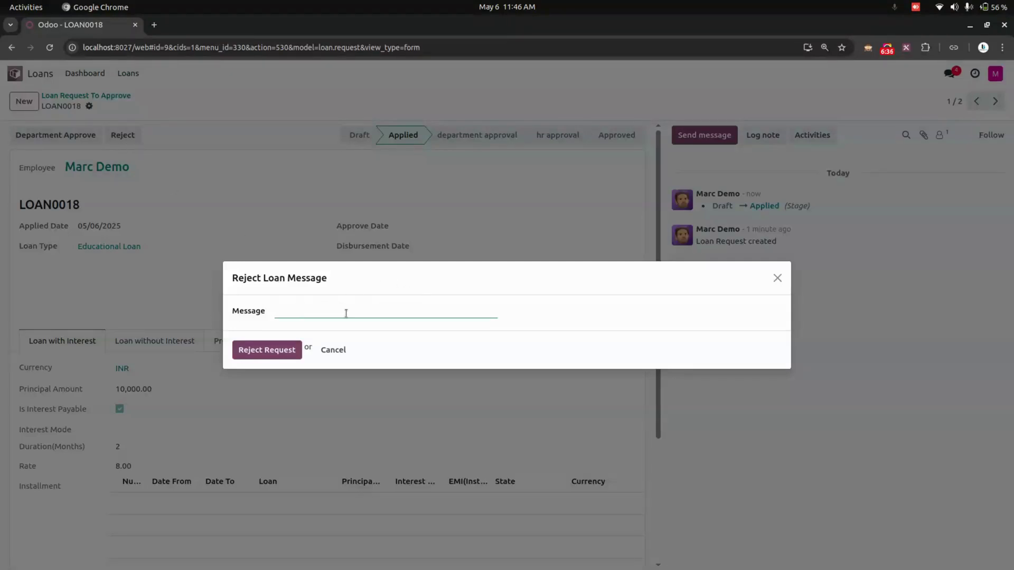
left_click(333, 350)
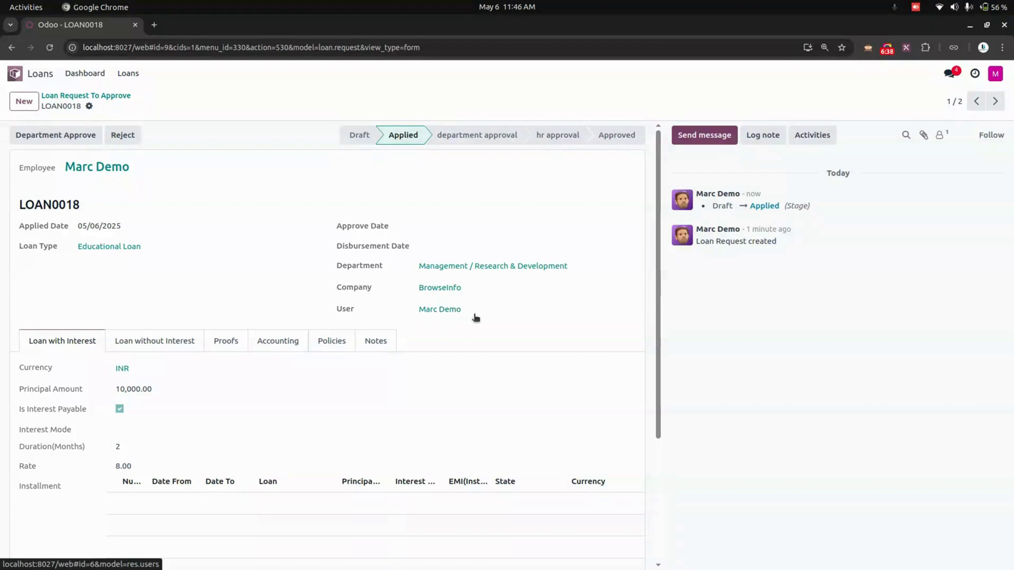
left_click(56, 135)
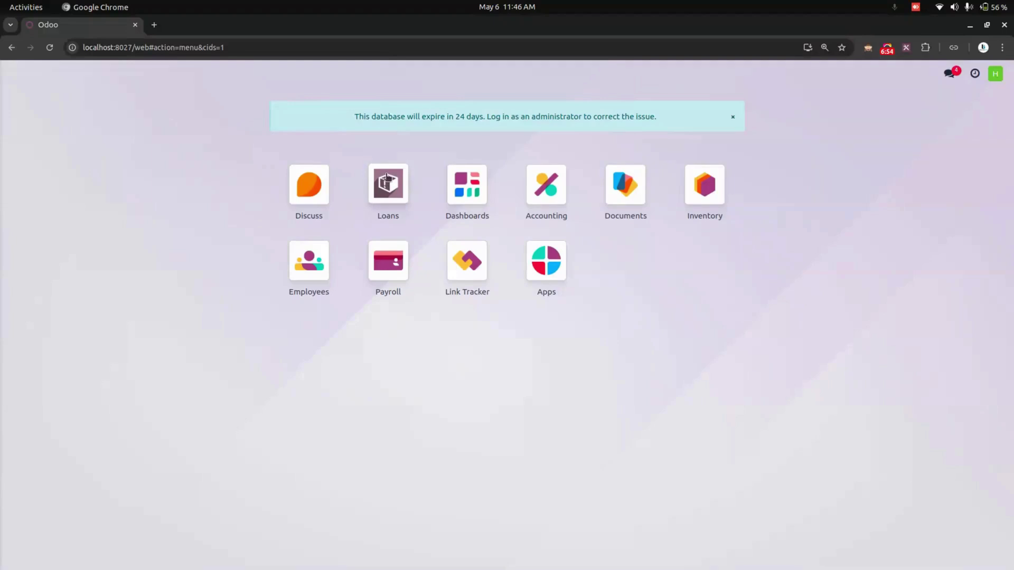
- As the HR user, review the loan dashboard and the configured loan proofs
left_click(388, 178)
left_click(84, 73)
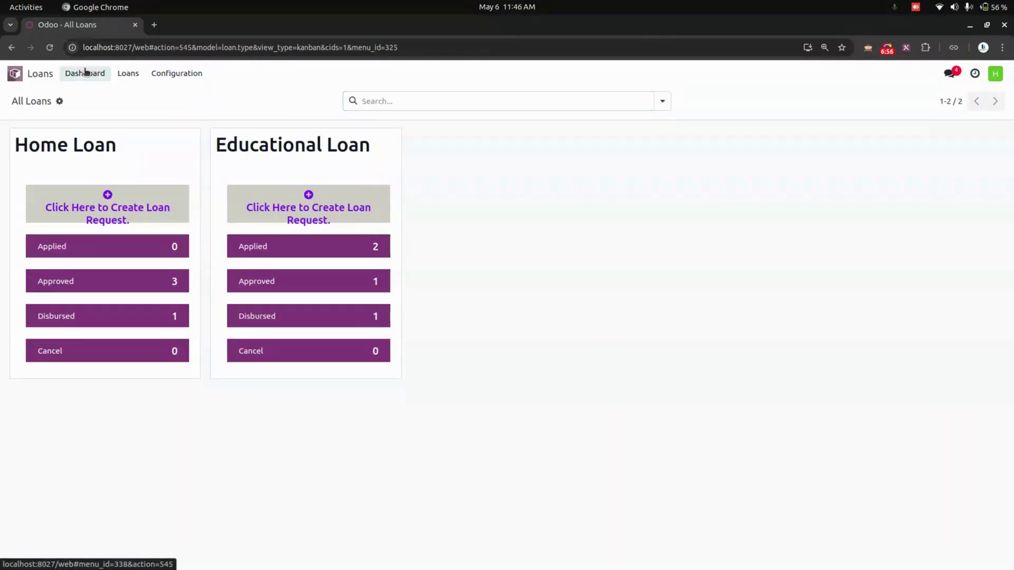
left_click(184, 77)
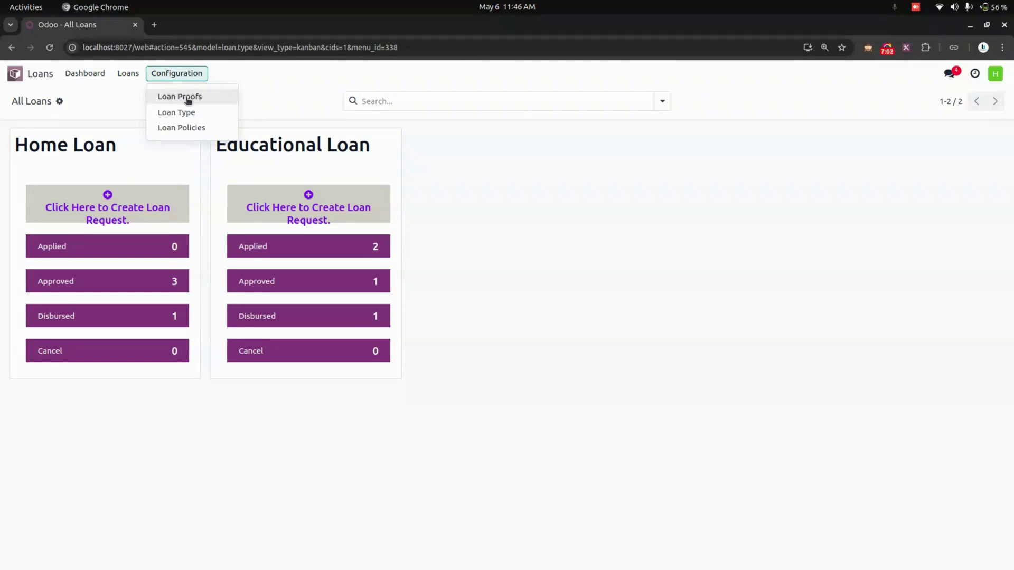
left_click(184, 97)
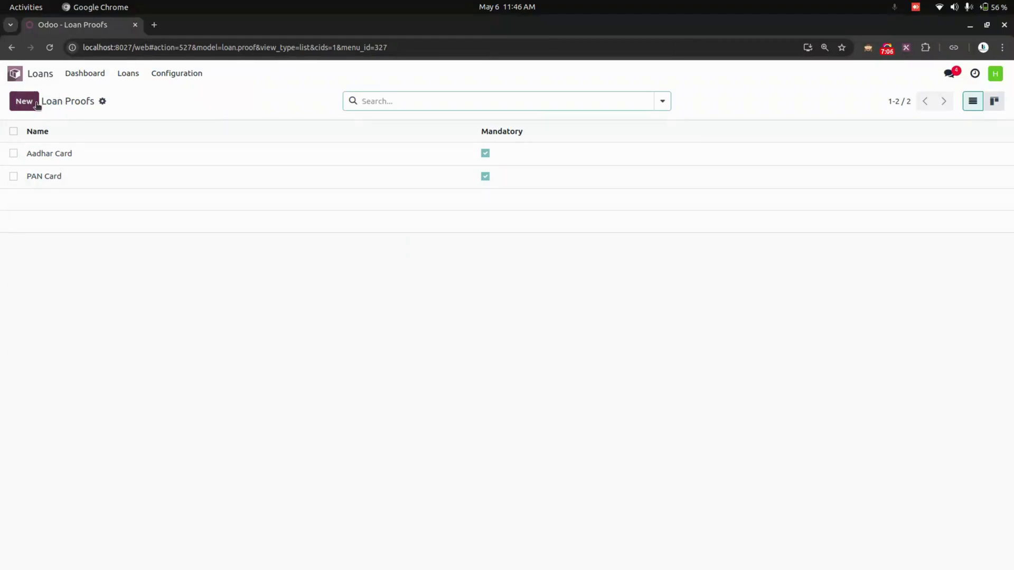
- Open the Educational Loan request for 10,000 from the requests to approve and grant the HR approval
left_click(129, 75)
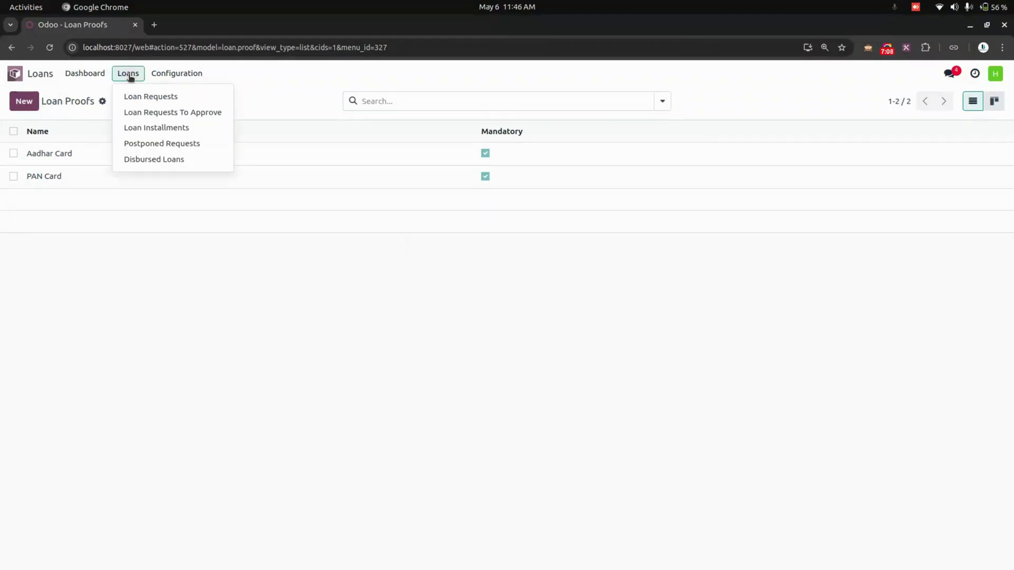
left_click(157, 118)
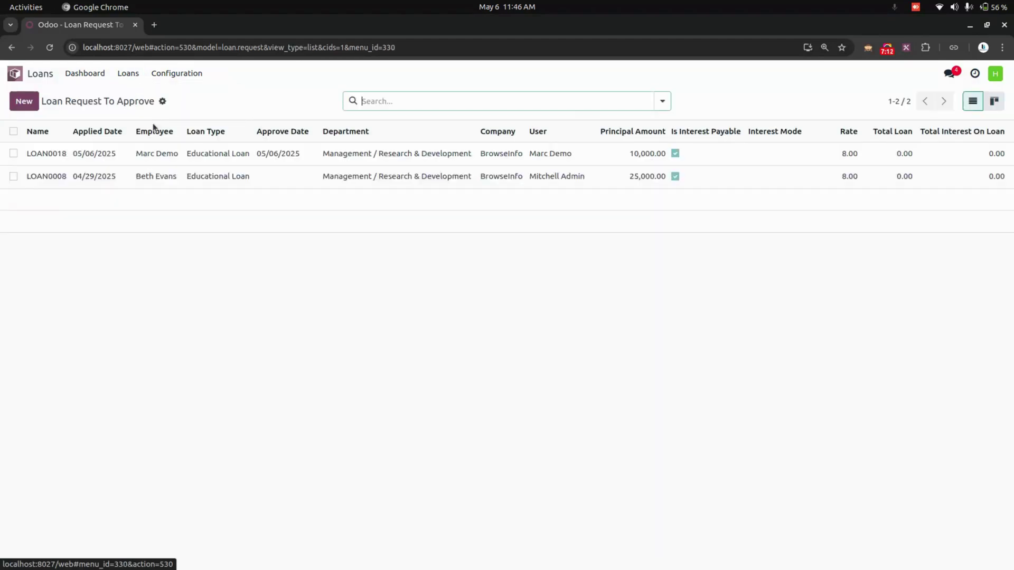
left_click(290, 158)
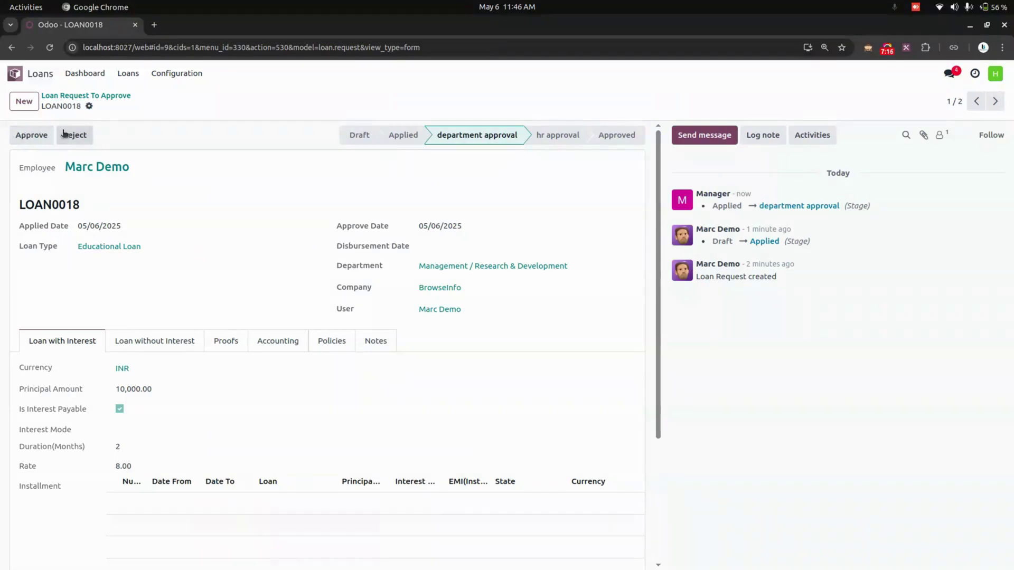
left_click(31, 136)
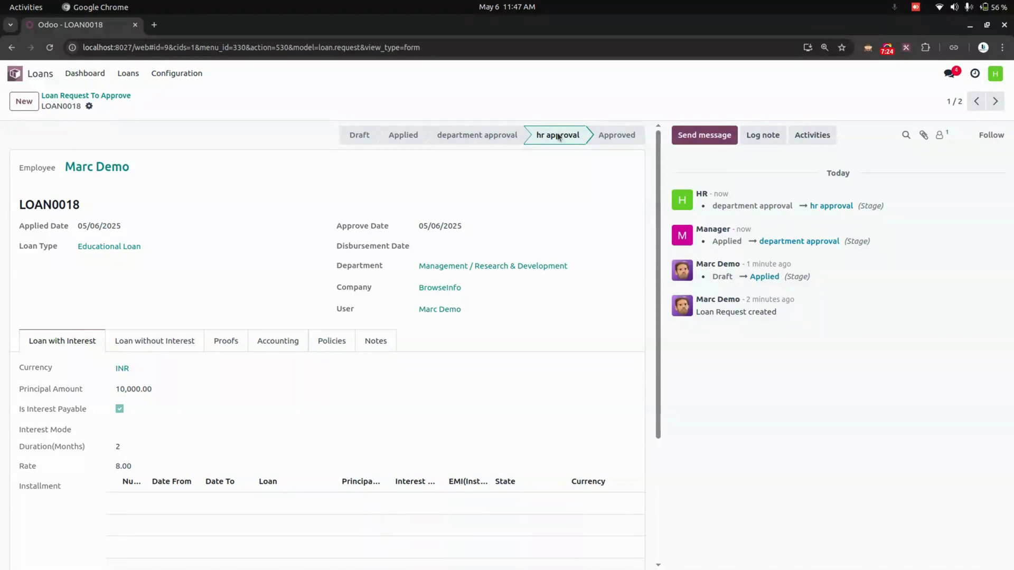
- Review the list of disbursed loans and return to the loan dashboard
left_click(128, 73)
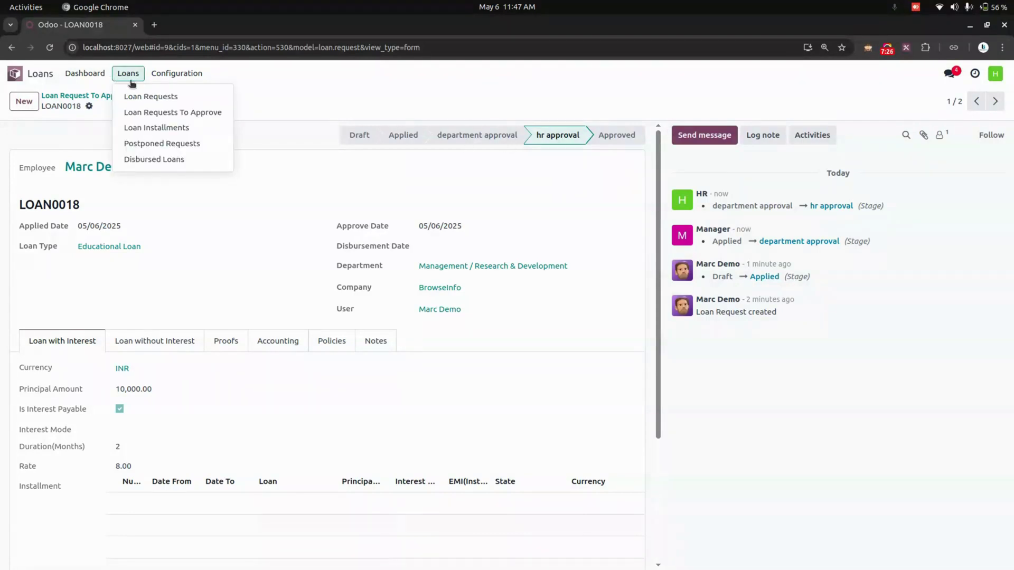
left_click(168, 159)
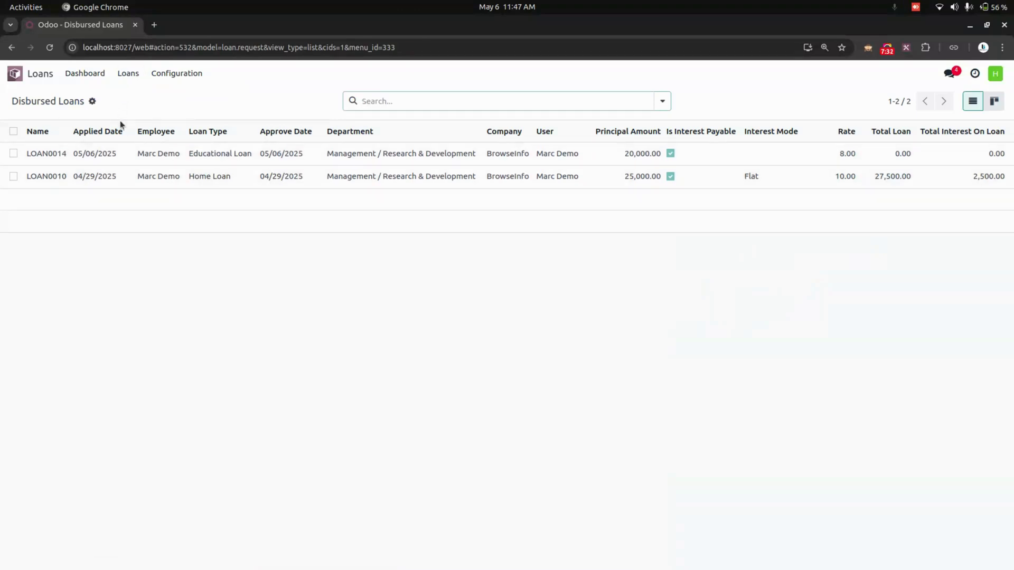
left_click(128, 73)
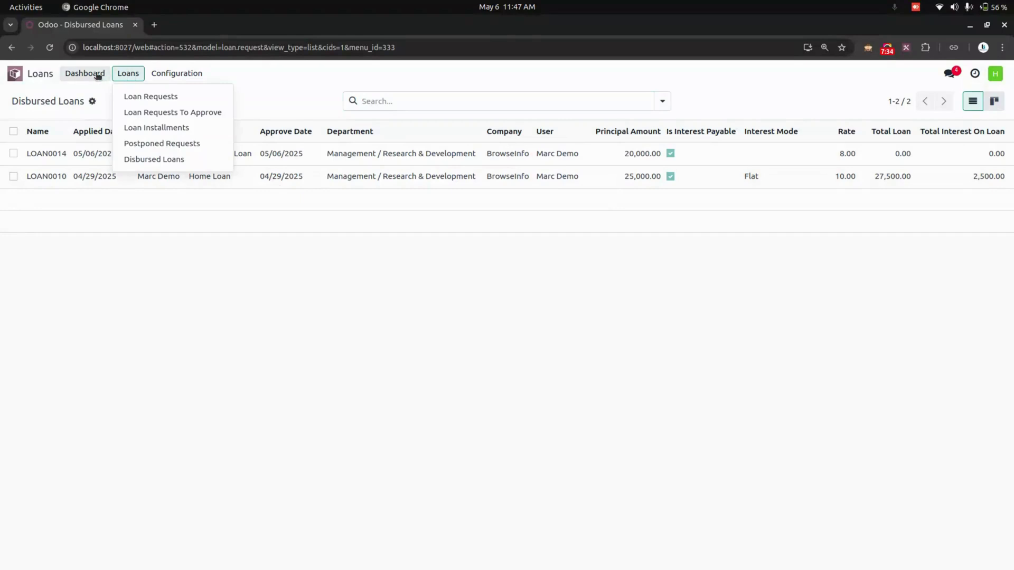
left_click(98, 77)
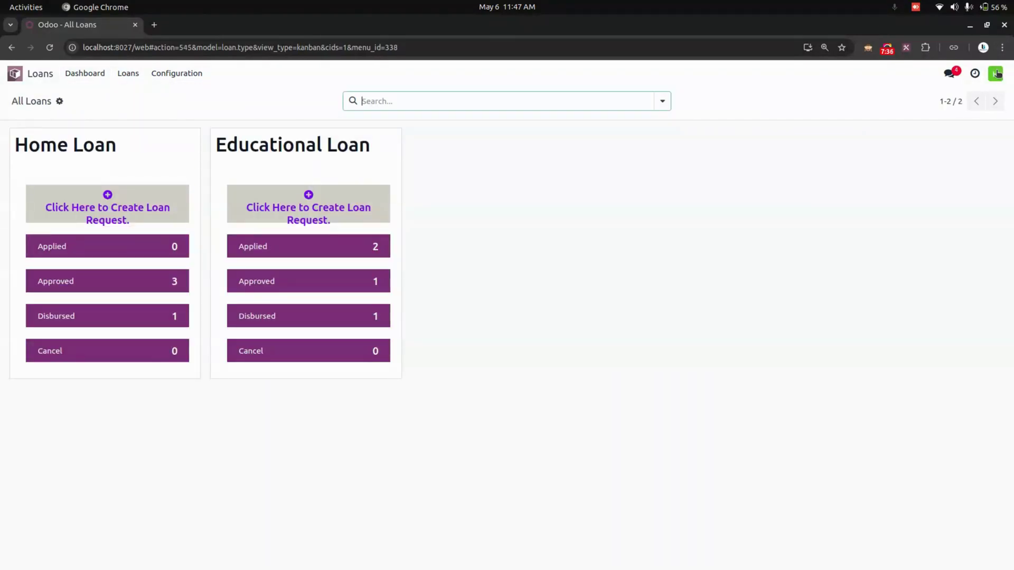
- As the accountant user, review the available loan options and the list of loans awaiting disbursement
left_click(995, 73)
key("alt+h")
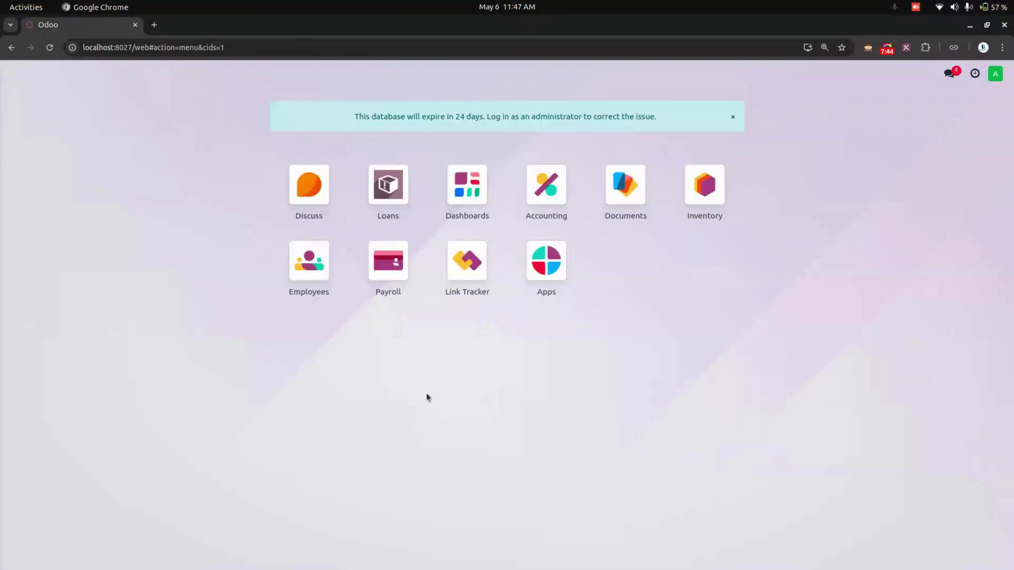
left_click(395, 200)
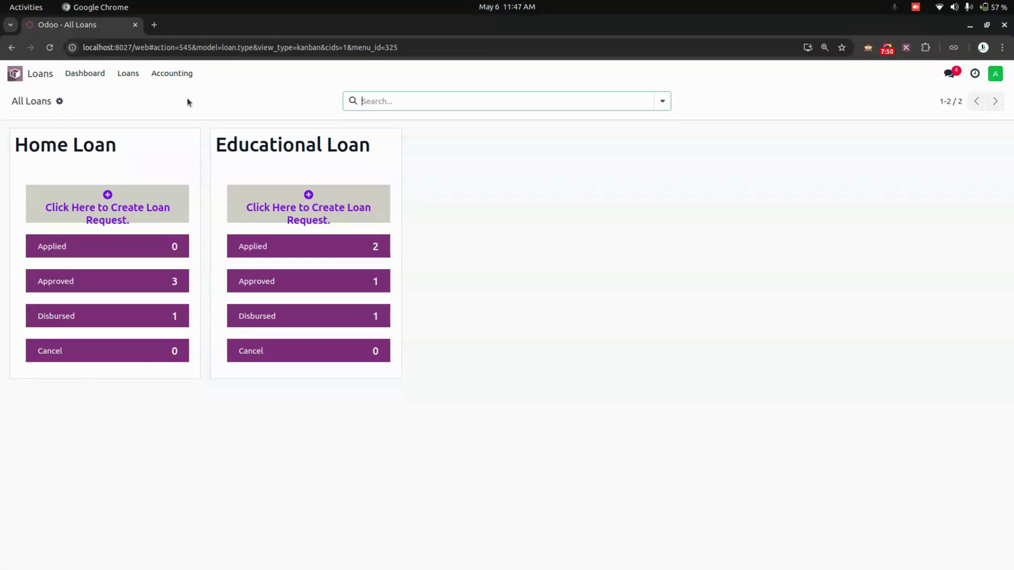
left_click(130, 73)
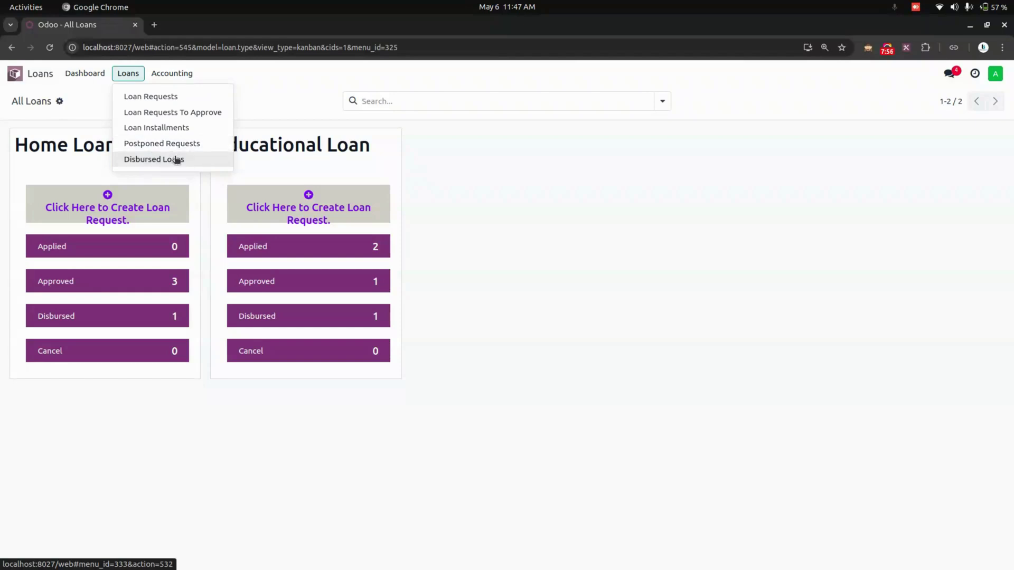
left_click(167, 74)
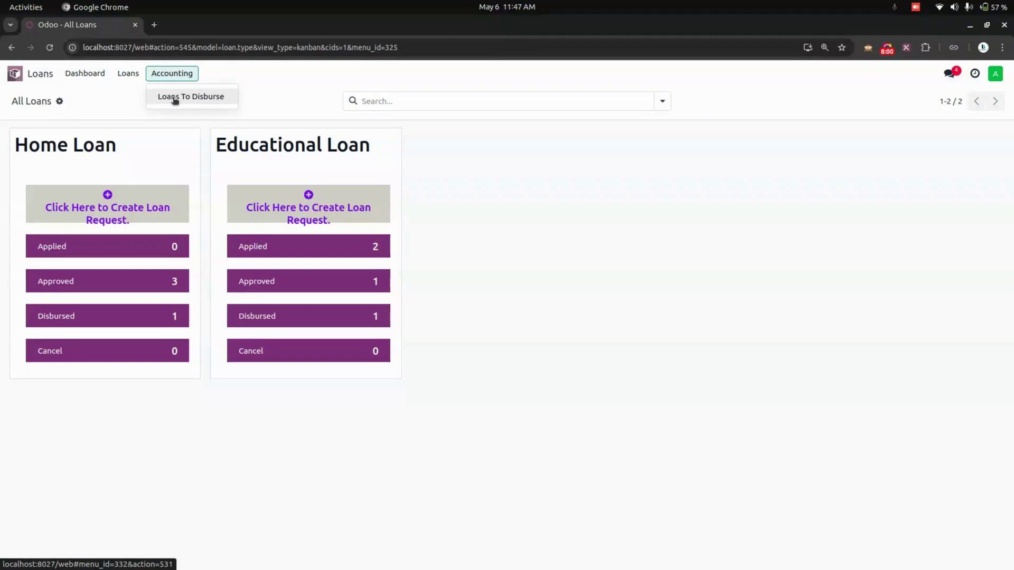
left_click(174, 98)
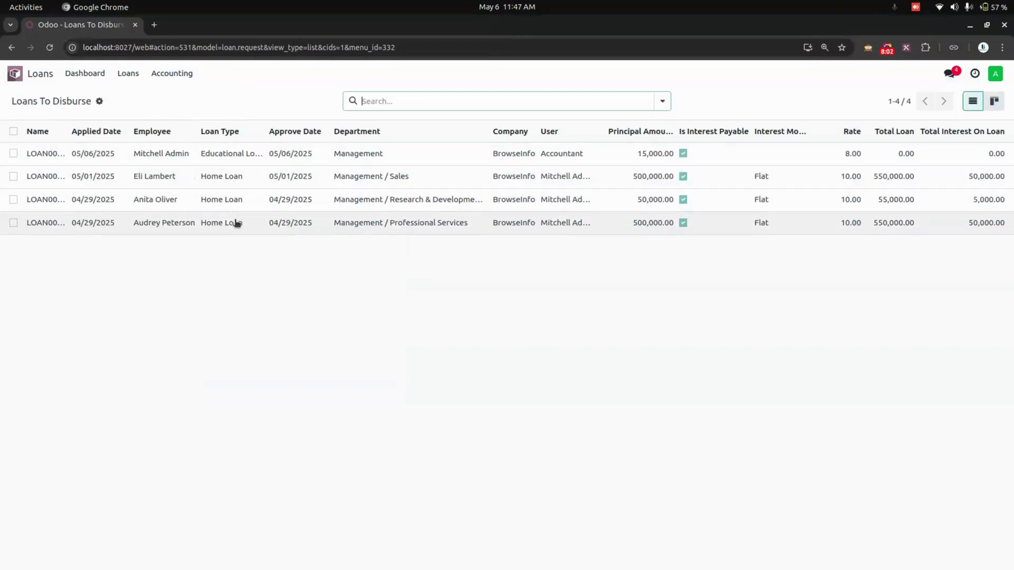
- Open the 10,000 Educational Loan request from the requests to approve, check its policies and compute its installments
left_click(128, 73)
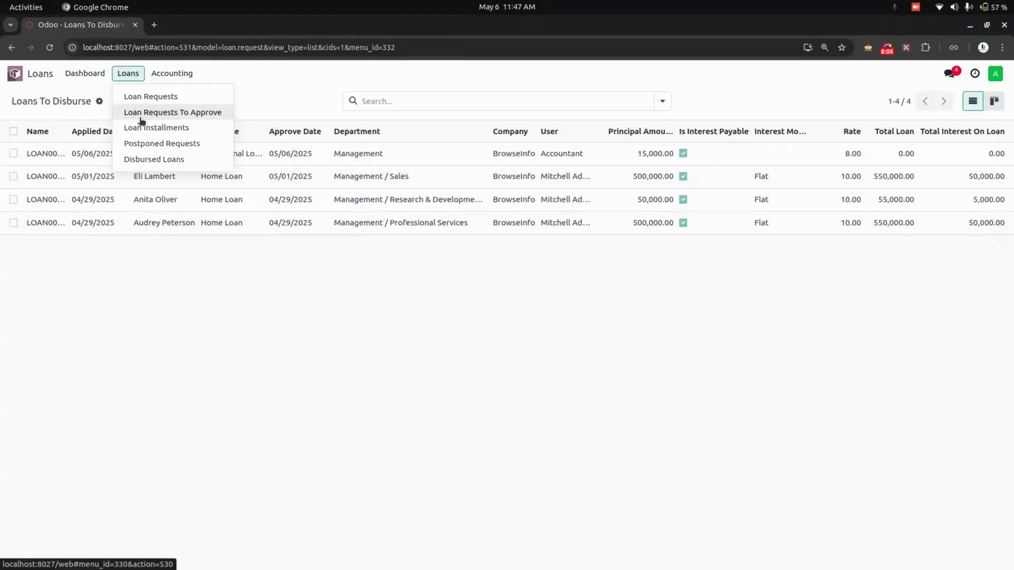
left_click(155, 112)
left_click(244, 154)
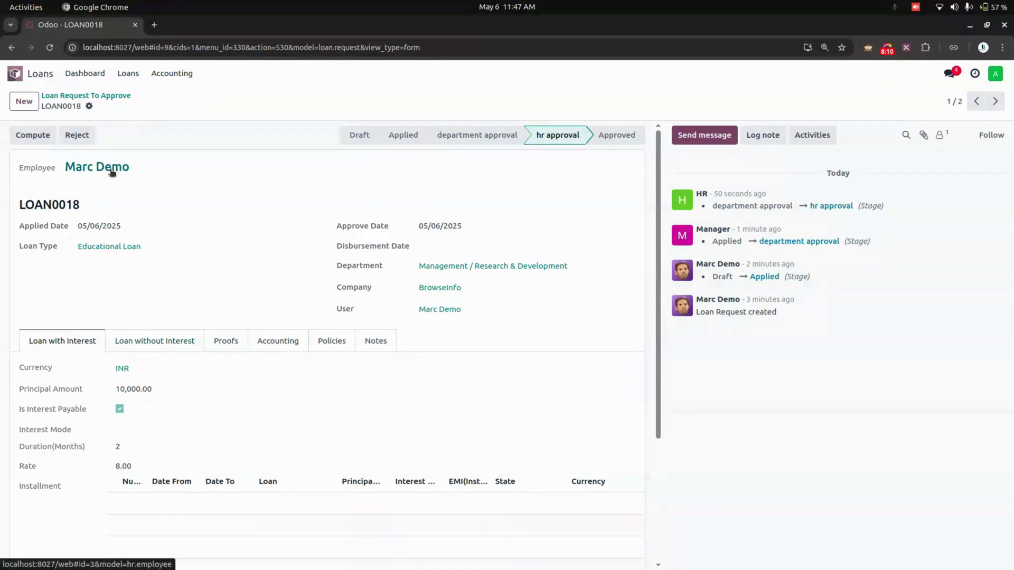
left_click(330, 352)
left_click(33, 135)
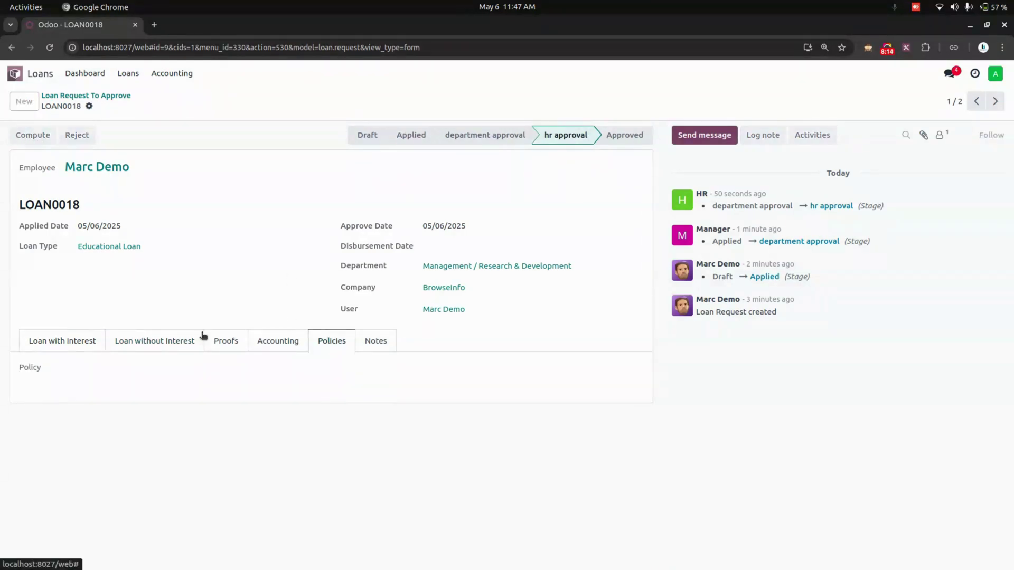
- Examine the loan's installment schedule and totals, both with interest and without interest
left_click(64, 348)
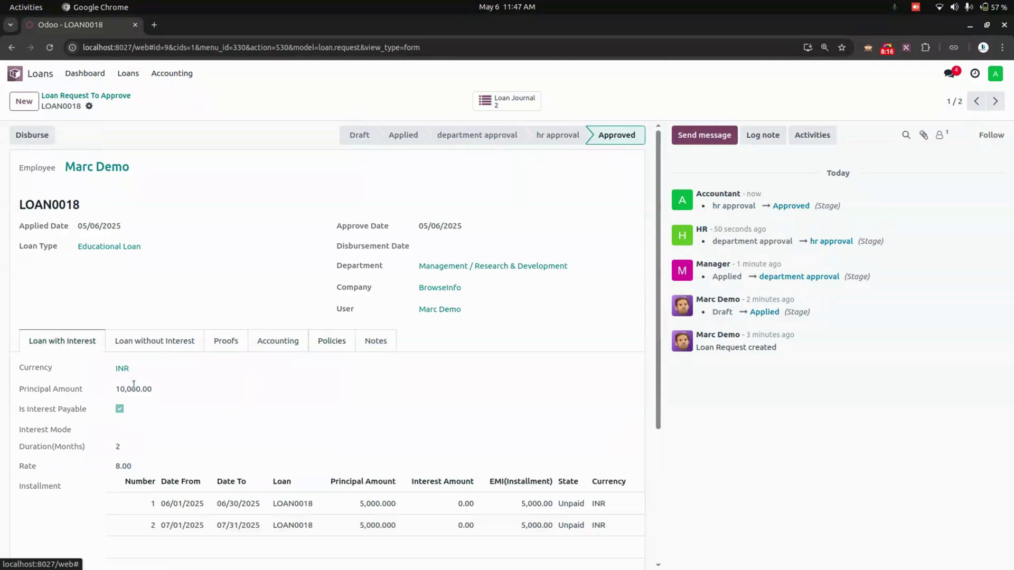
scroll(134, 384, "down", 3)
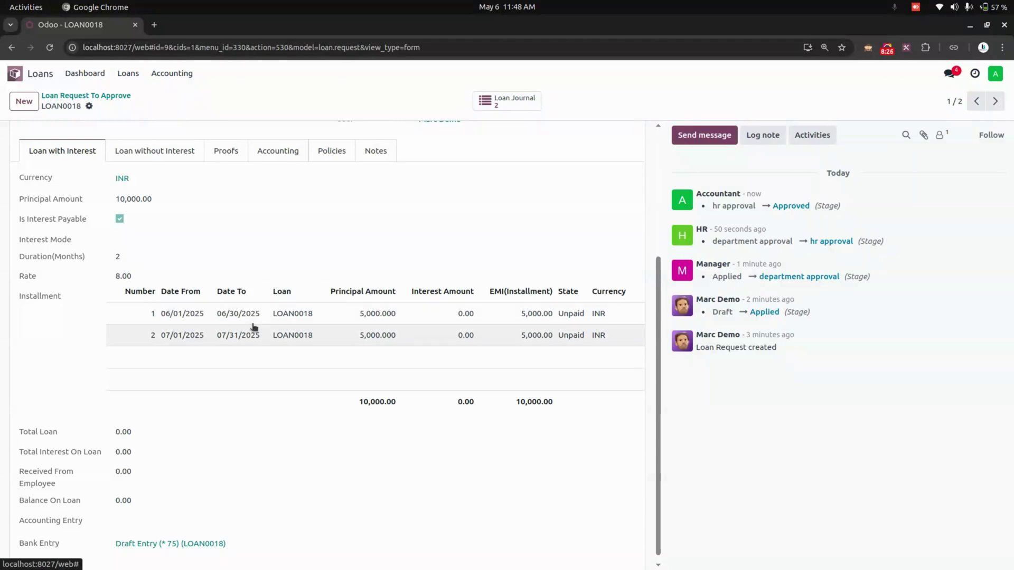
left_click(160, 150)
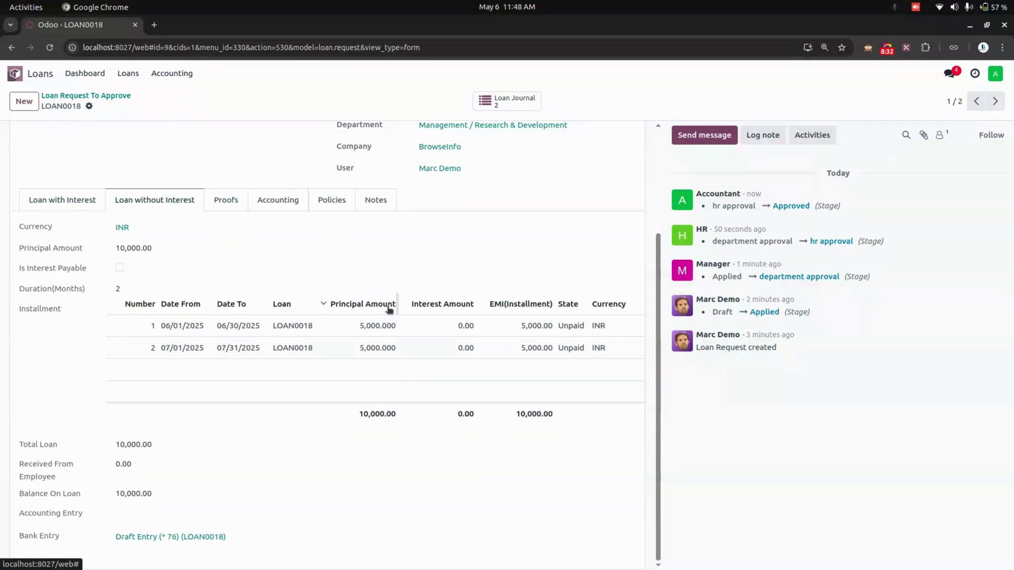
left_click(66, 200)
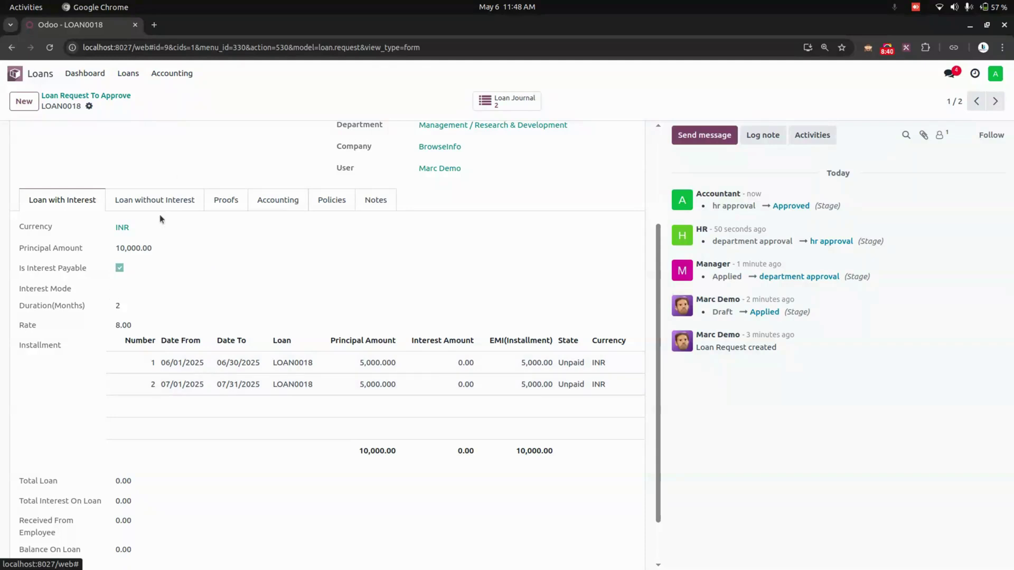
scroll(161, 218, "up", 3)
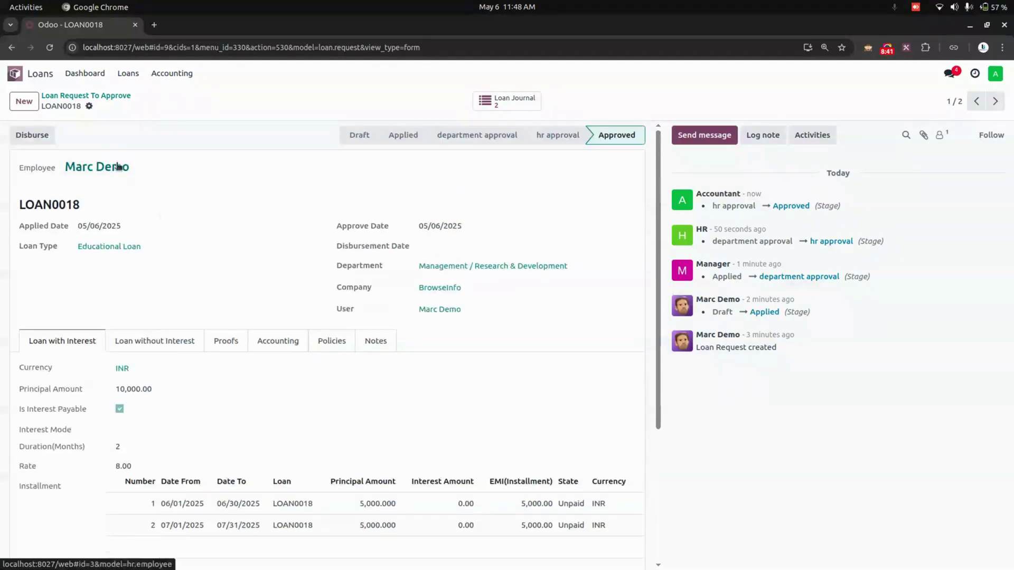
- View the first Educational Loan installment in the installment details, and check the loan requests still to approve
left_click(128, 73)
left_click(189, 129)
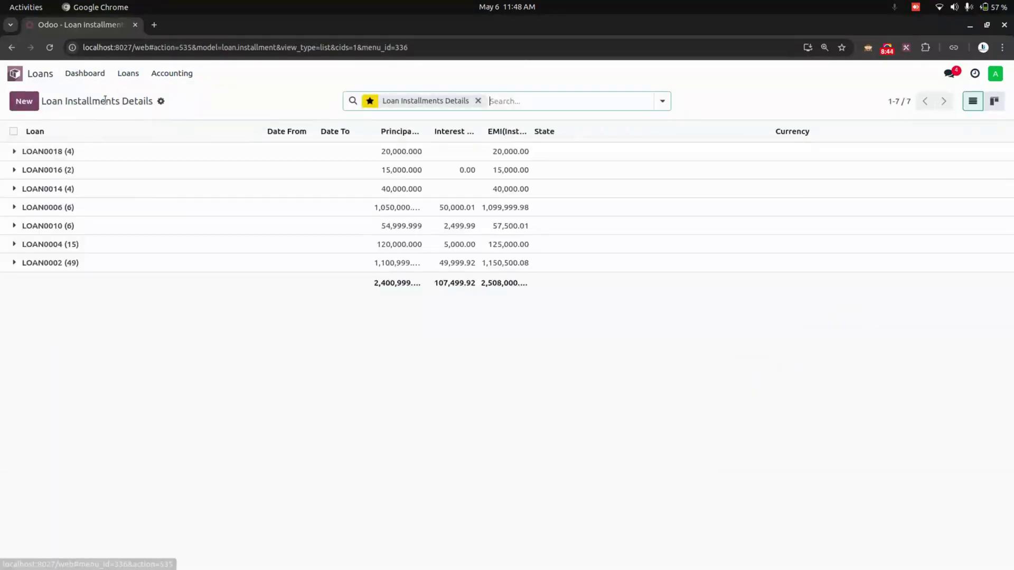
left_click(77, 153)
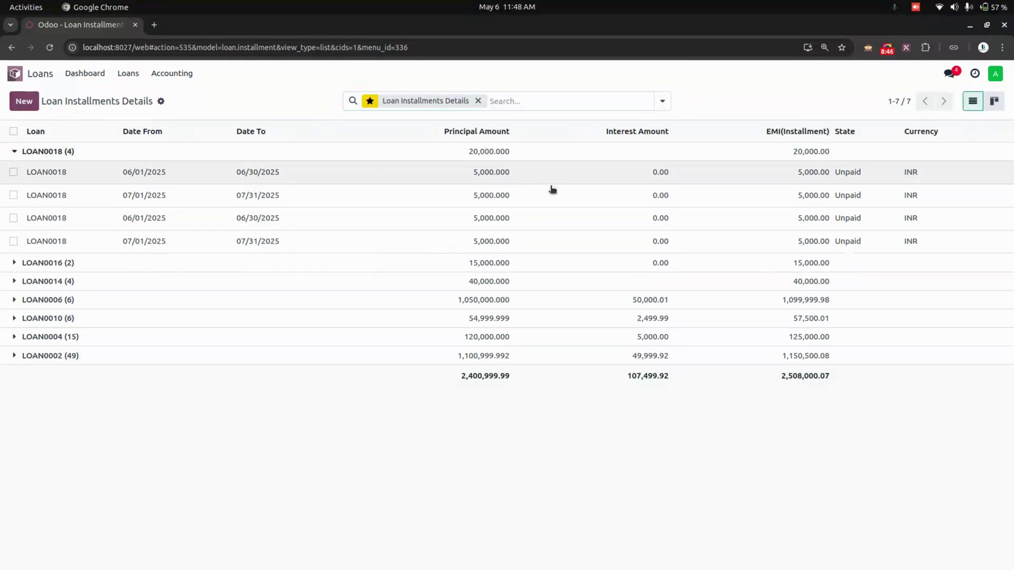
left_click(353, 175)
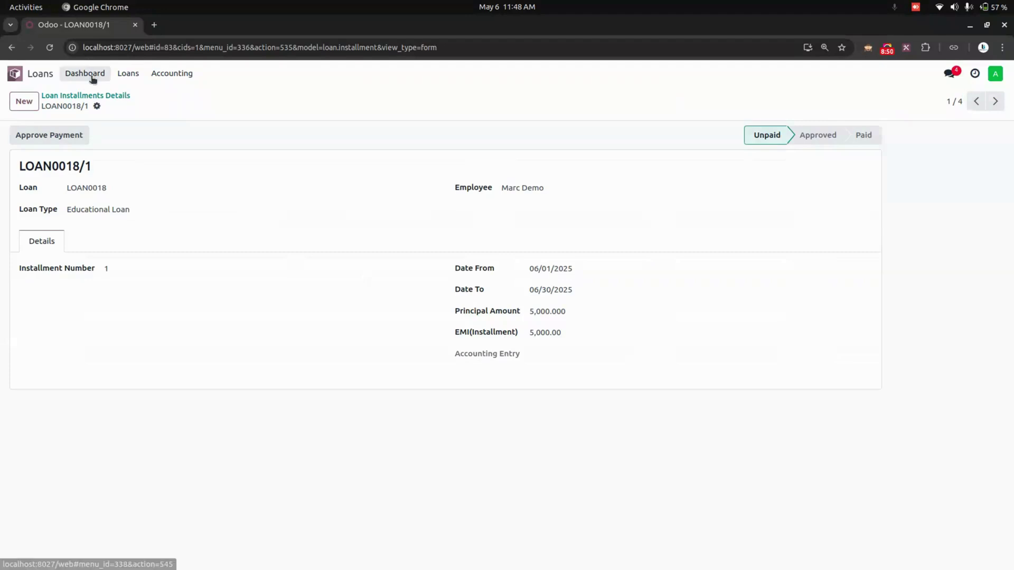
left_click(128, 73)
left_click(168, 111)
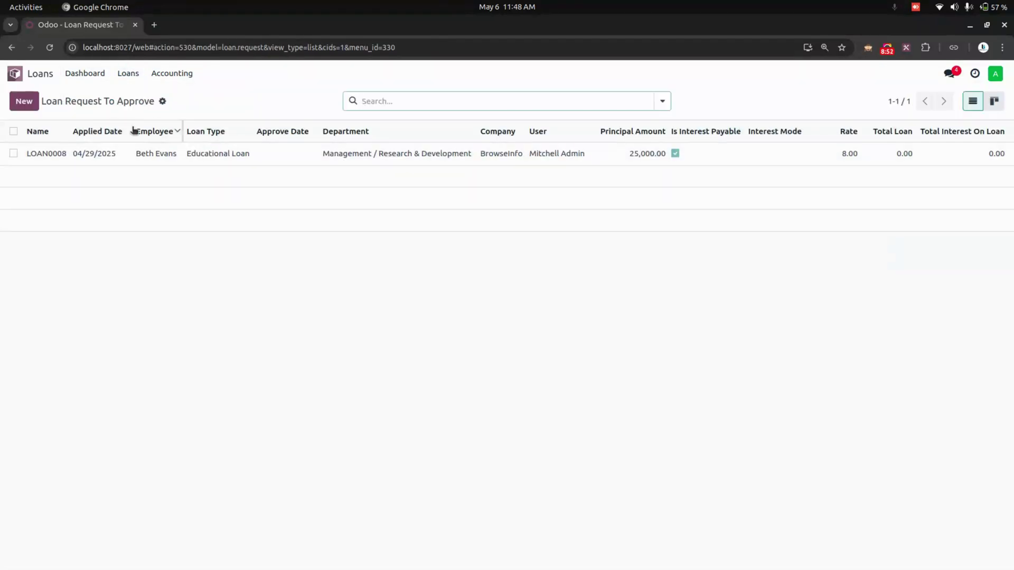
- Go from the newest loan's first installment to its loan request and open installment 1 of the schedule with interest
left_click(128, 73)
left_click(161, 128)
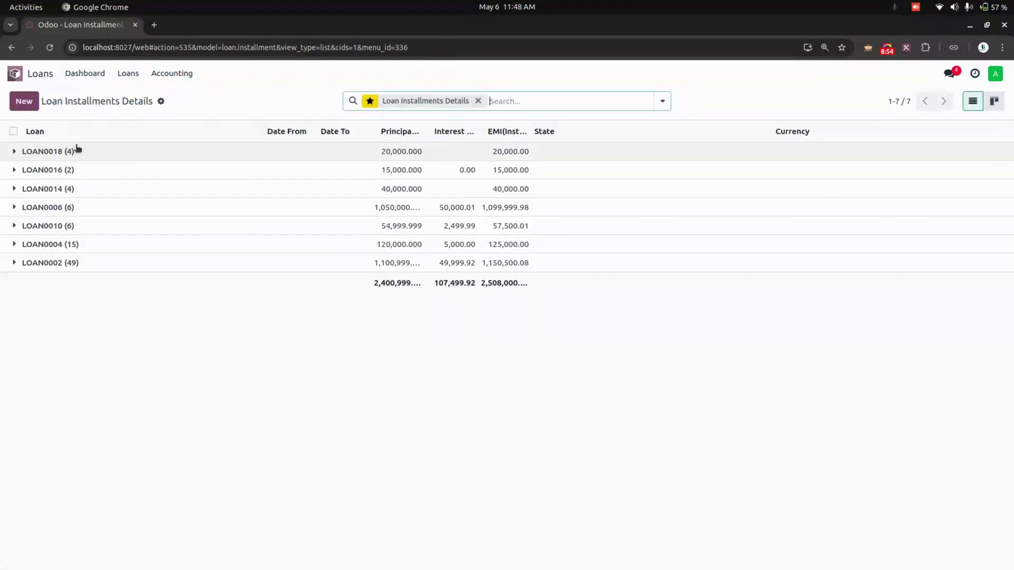
left_click(78, 150)
left_click(70, 174)
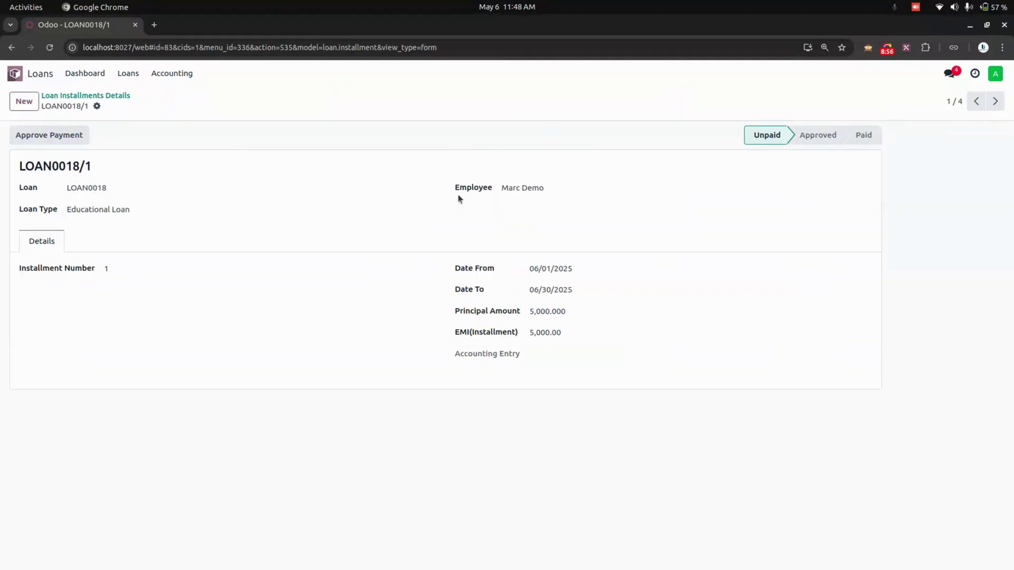
left_click(413, 188)
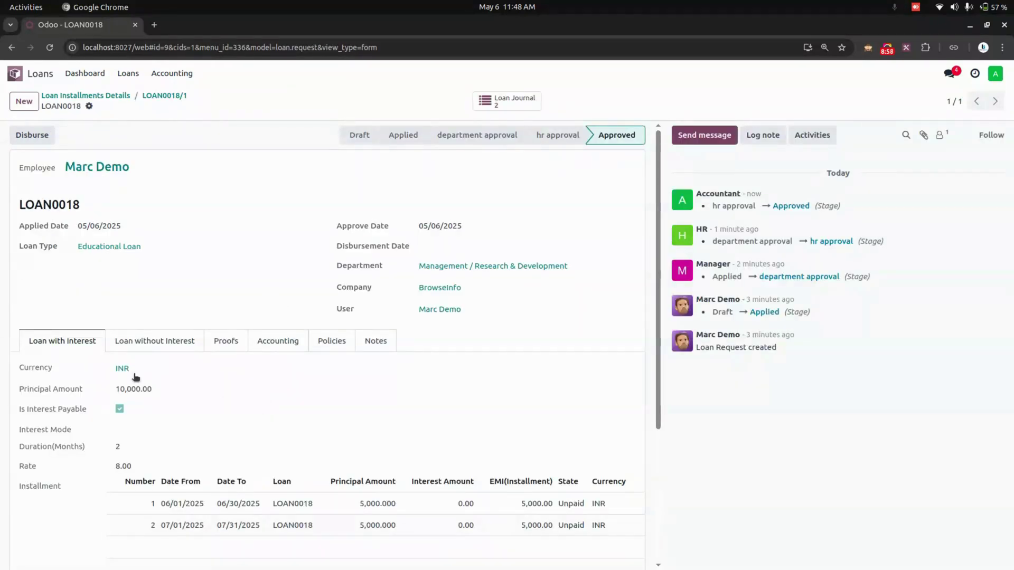
scroll(529, 333, "down", 3)
left_click(536, 315)
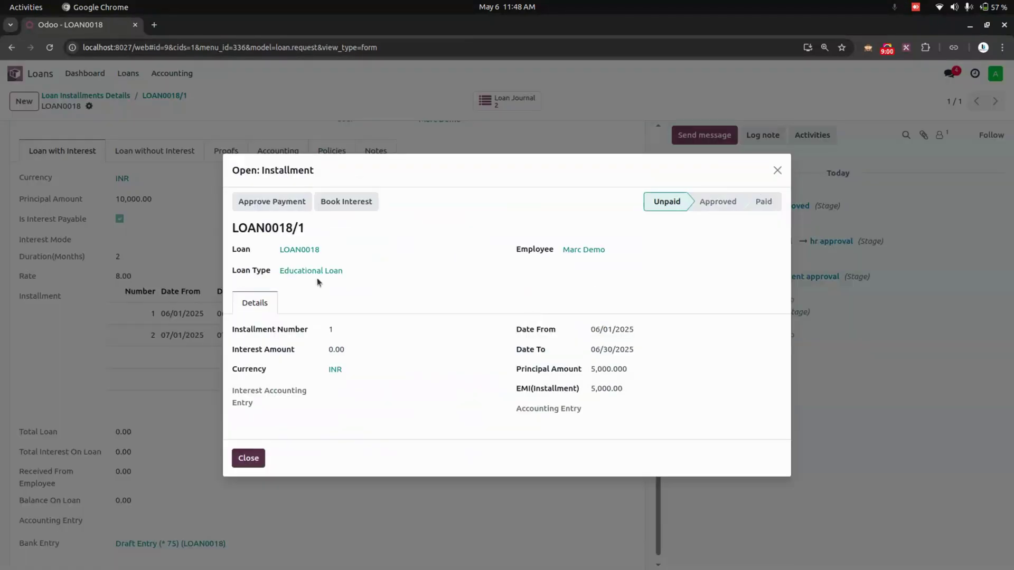
- Approve and pay installment 1, and post its accounting entry
left_click(259, 204)
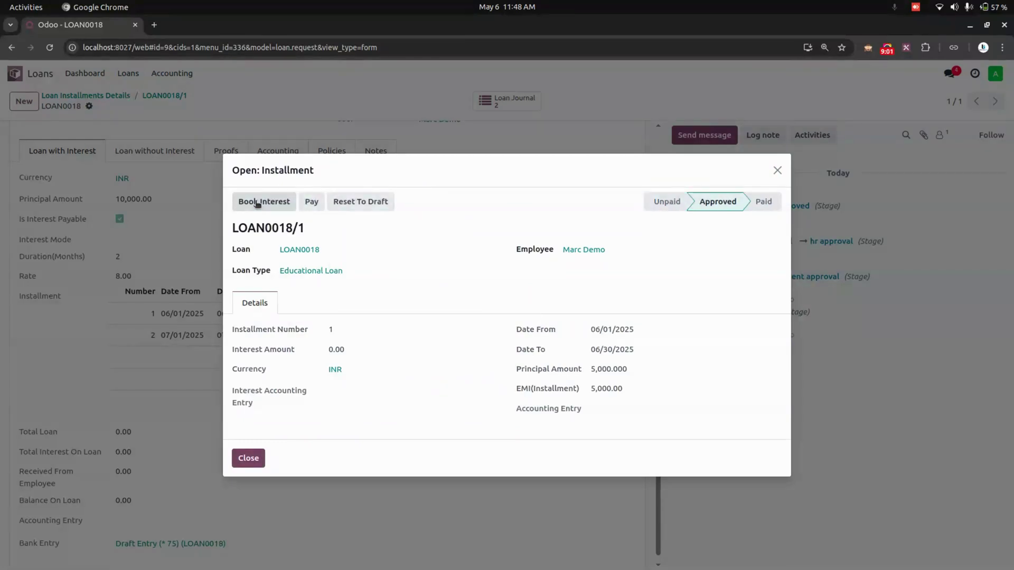
left_click(309, 204)
left_click(656, 410)
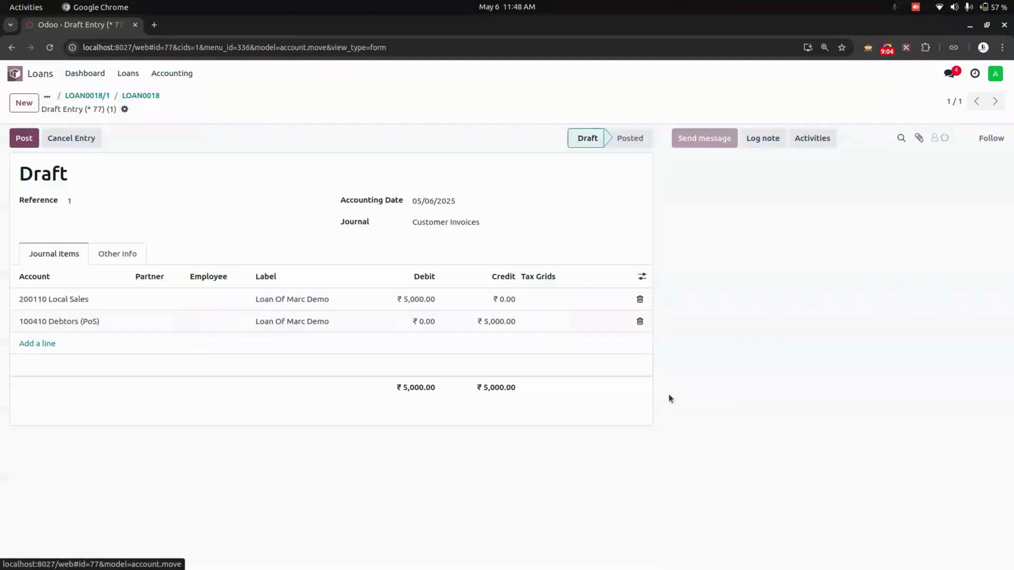
left_click(21, 140)
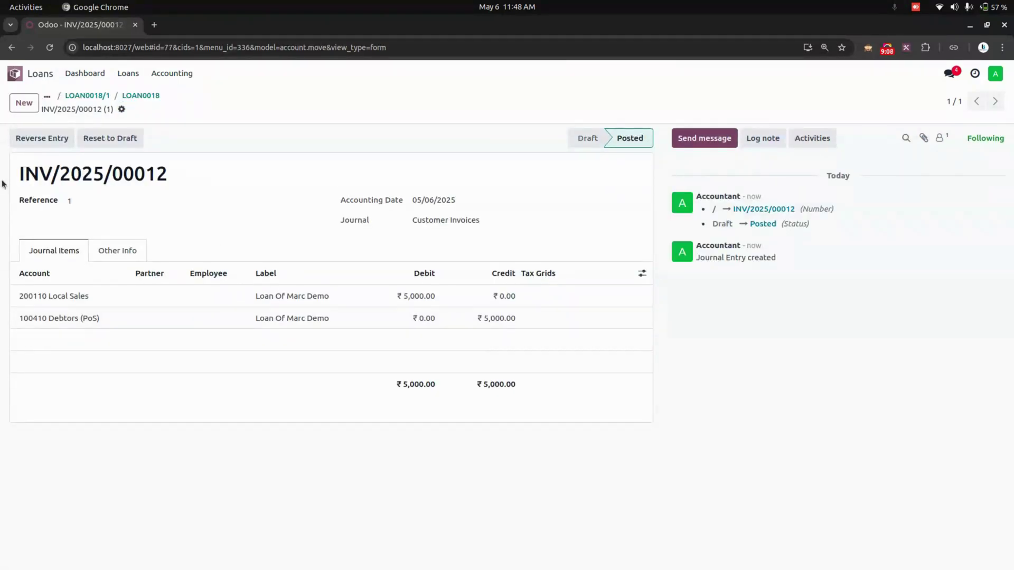
- Return to the loan request and check the installment states with interest and without interest
left_click(88, 96)
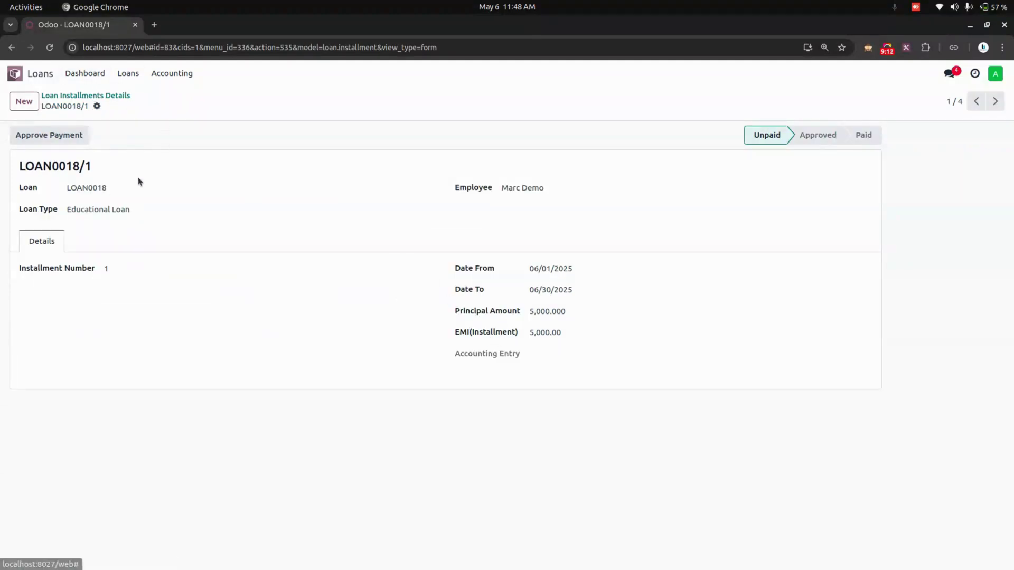
left_click(425, 187)
scroll(571, 441, "down", 4)
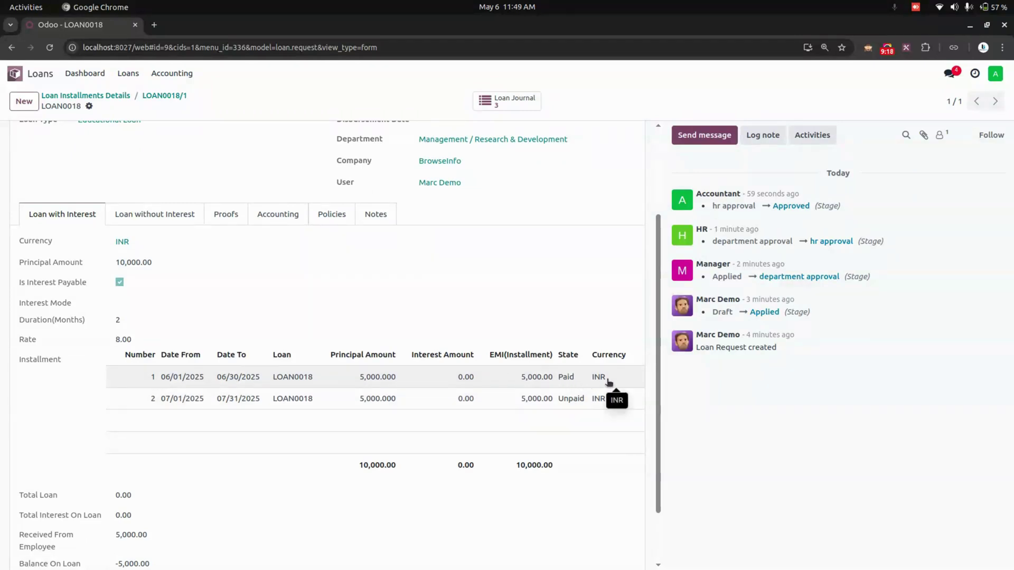
left_click(157, 215)
left_click(40, 218)
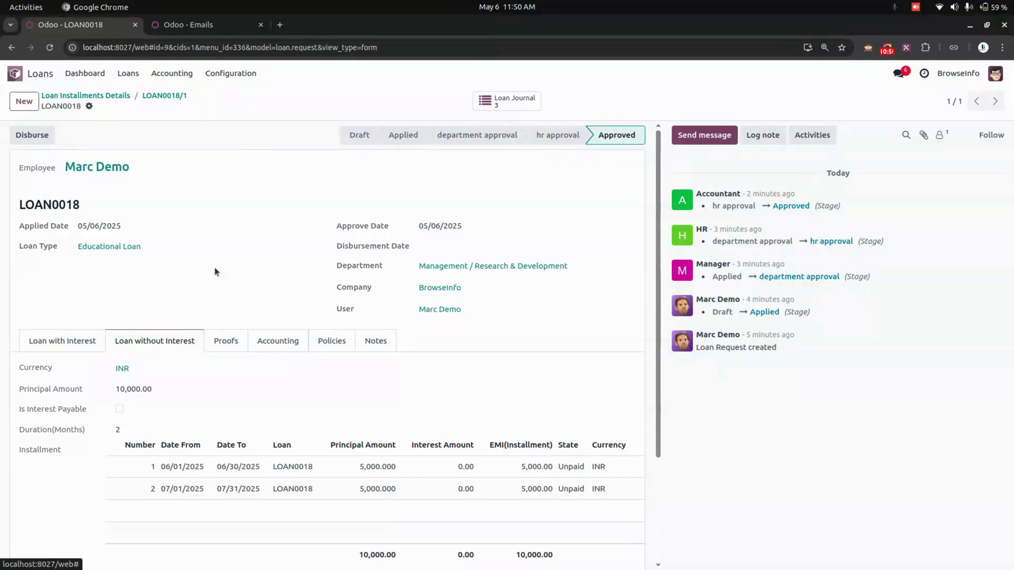
- Review the notification emails for the loan's accountant approval, HR approval and original application in the Emails list
left_click(226, 25)
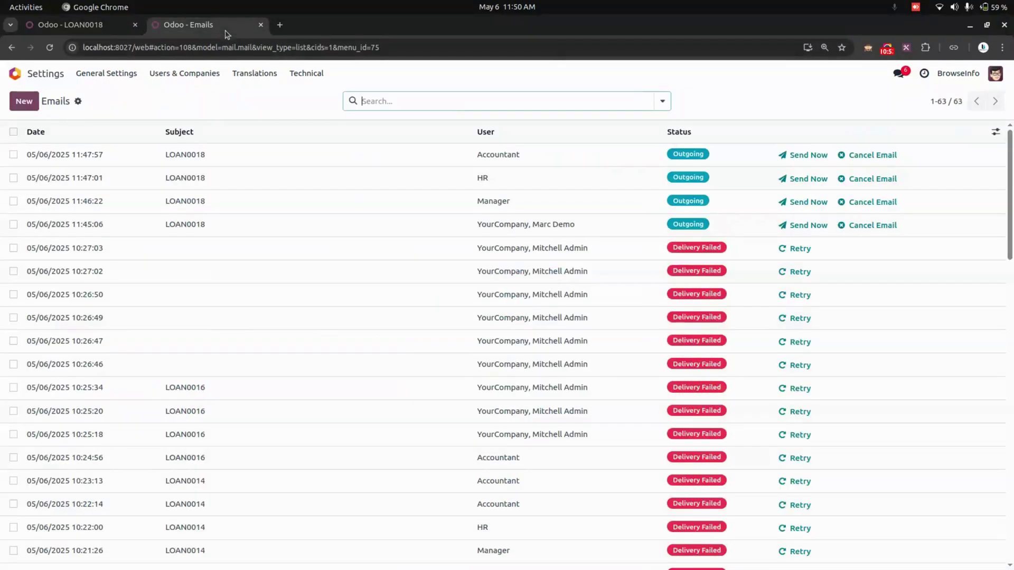
left_click(540, 160)
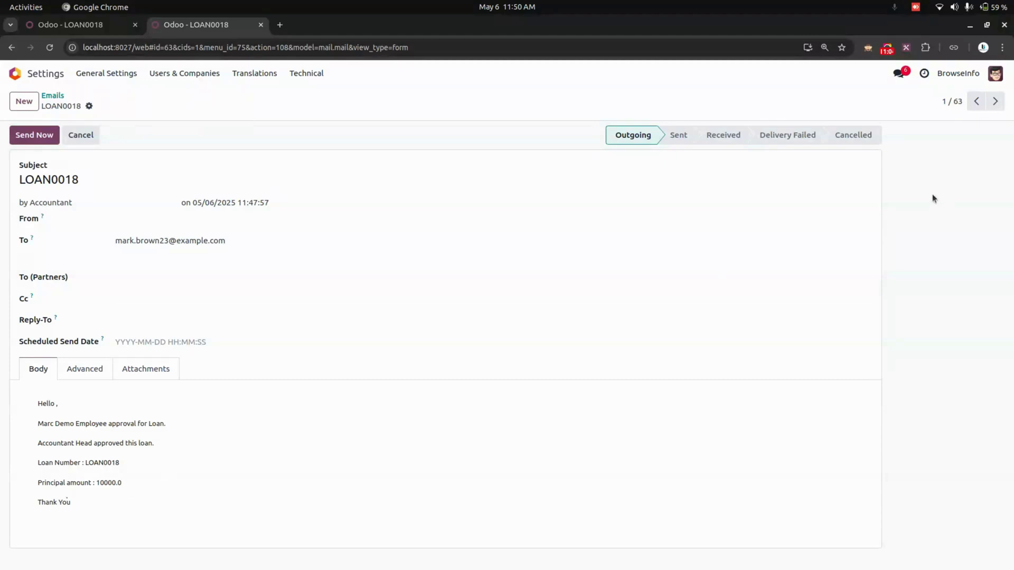
left_click(994, 101)
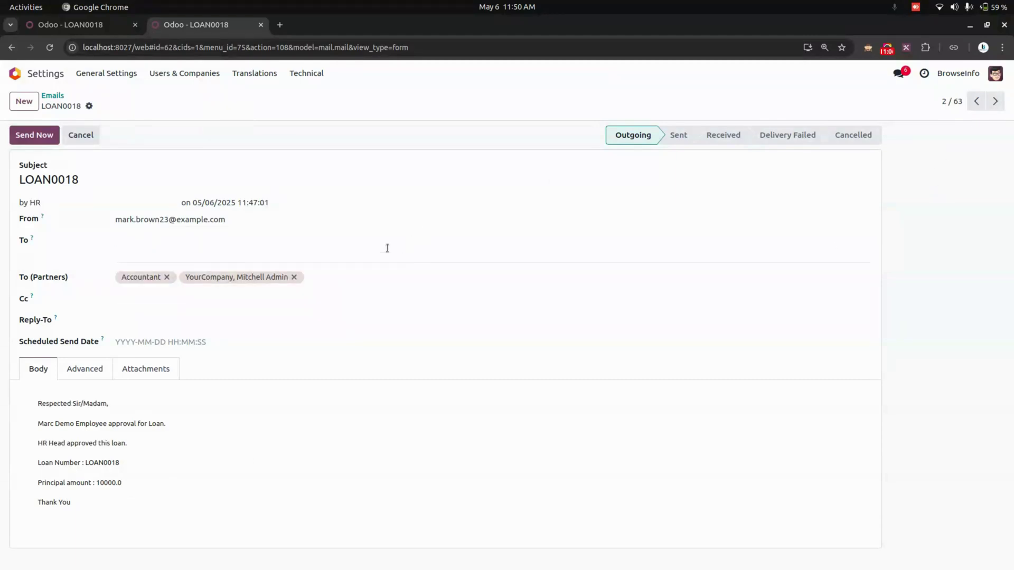
left_click(52, 96)
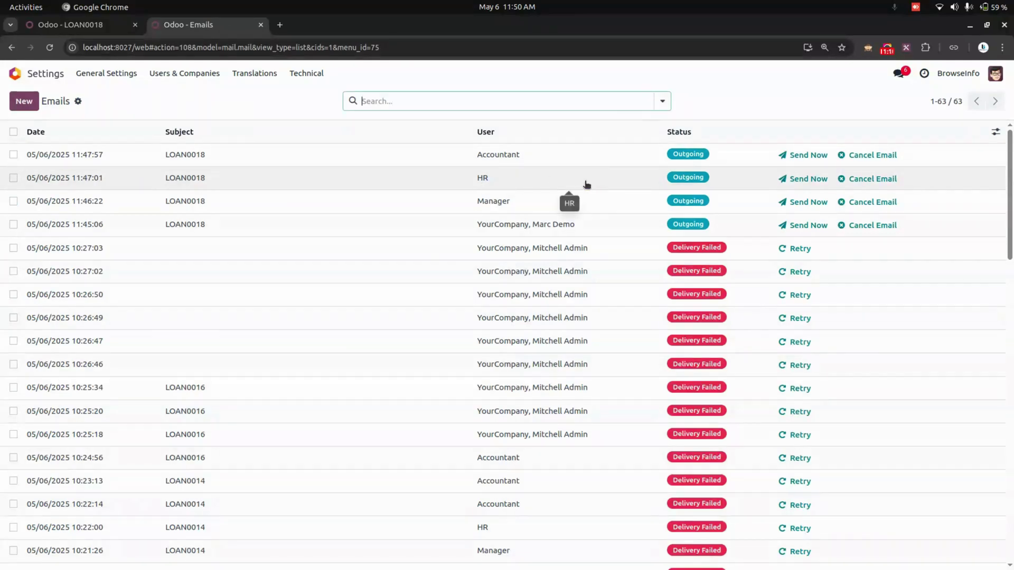
left_click(567, 234)
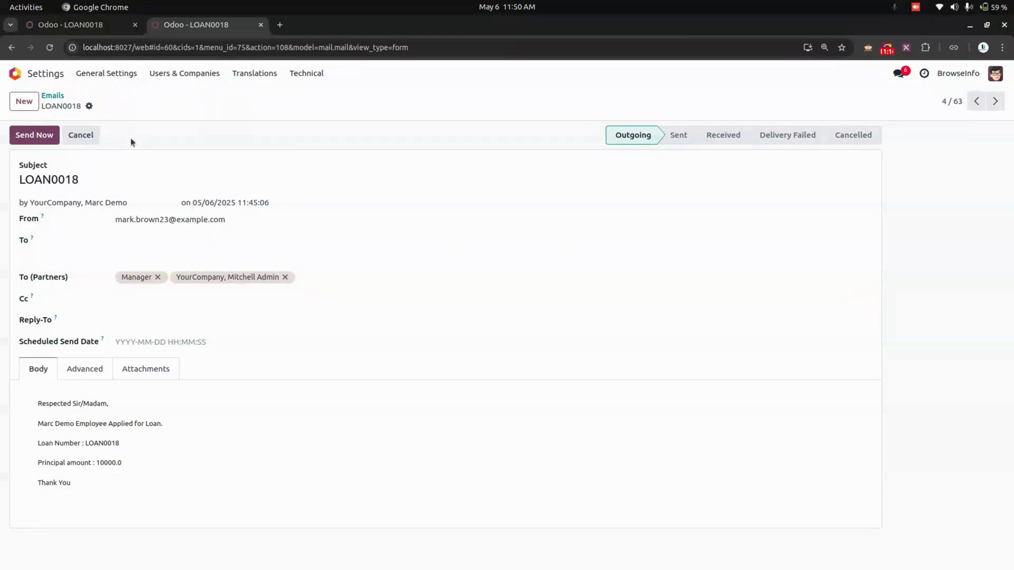
left_click(55, 97)
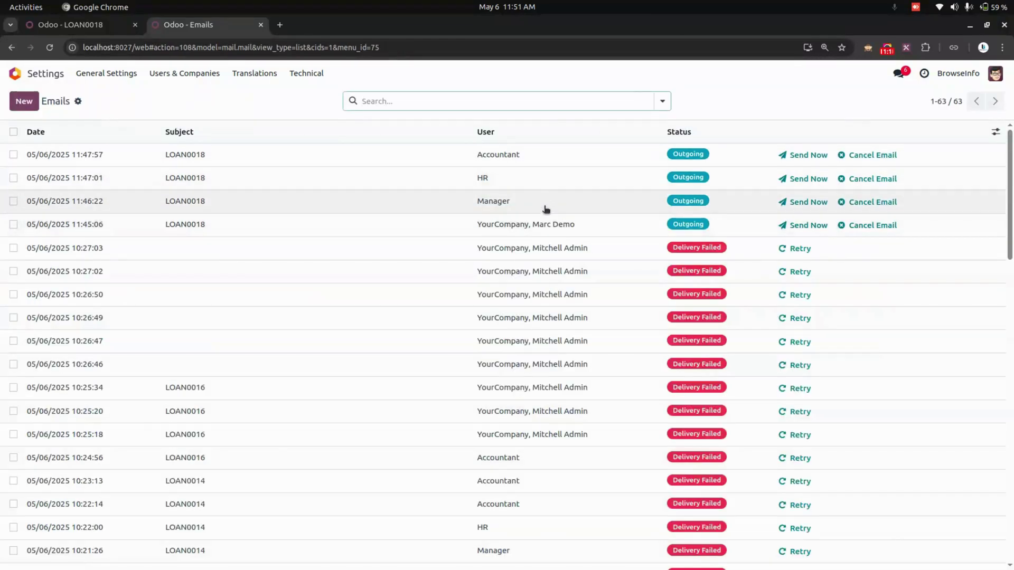
- Return to the loan request and request an EMI postponement for installment 1 of the schedule without interest
left_click(97, 28)
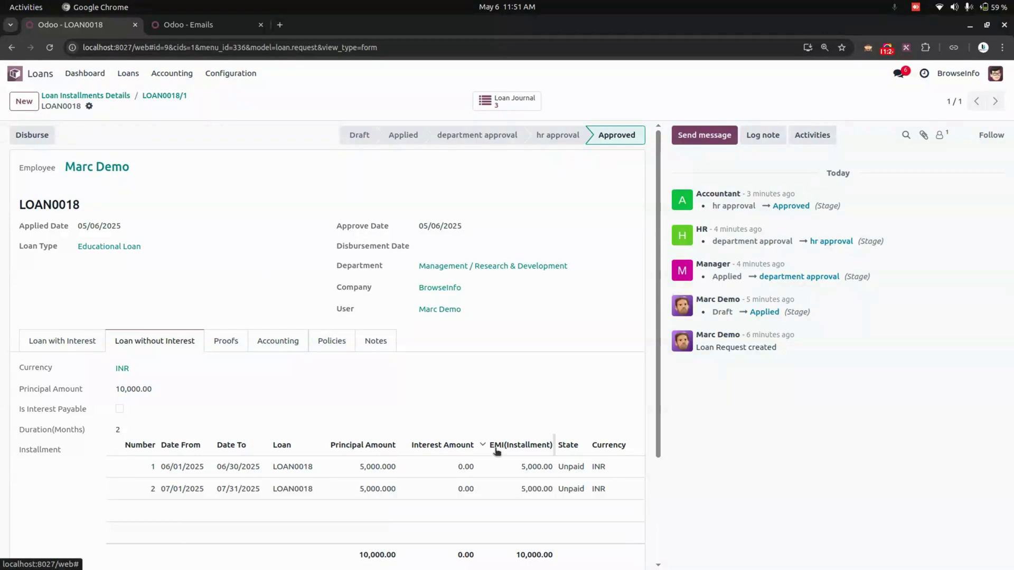
left_click(538, 470)
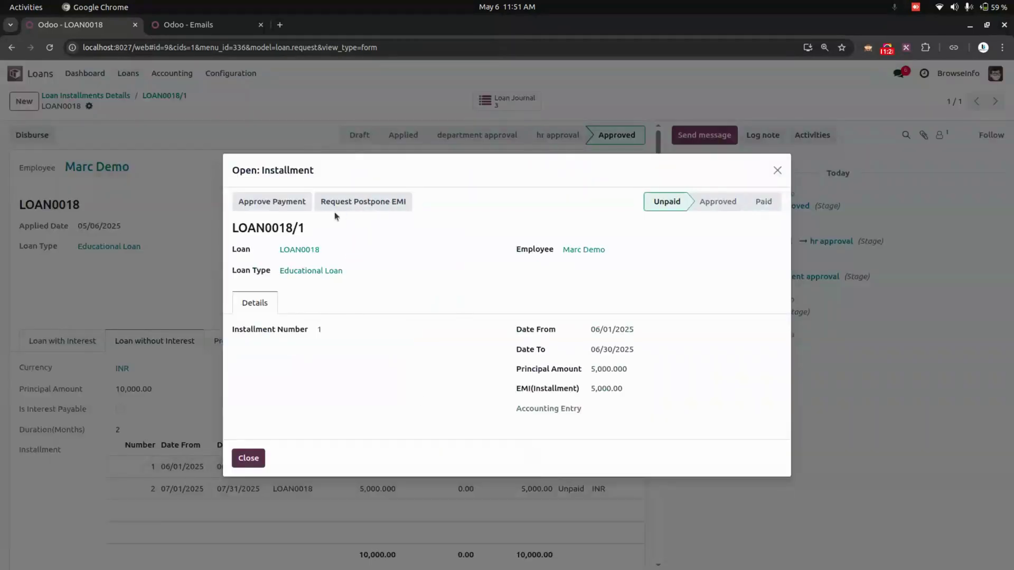
left_click(349, 203)
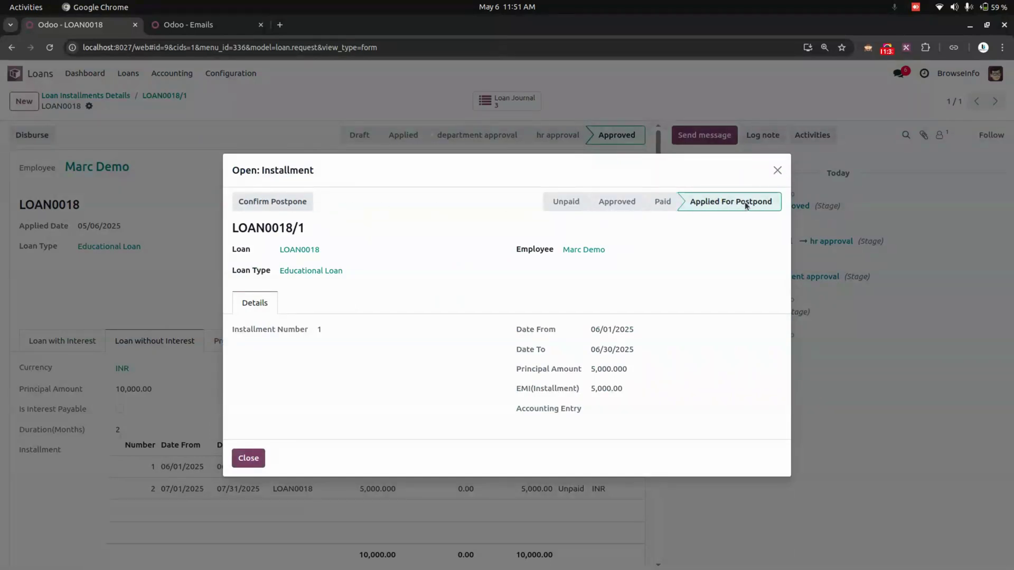
left_click(777, 170)
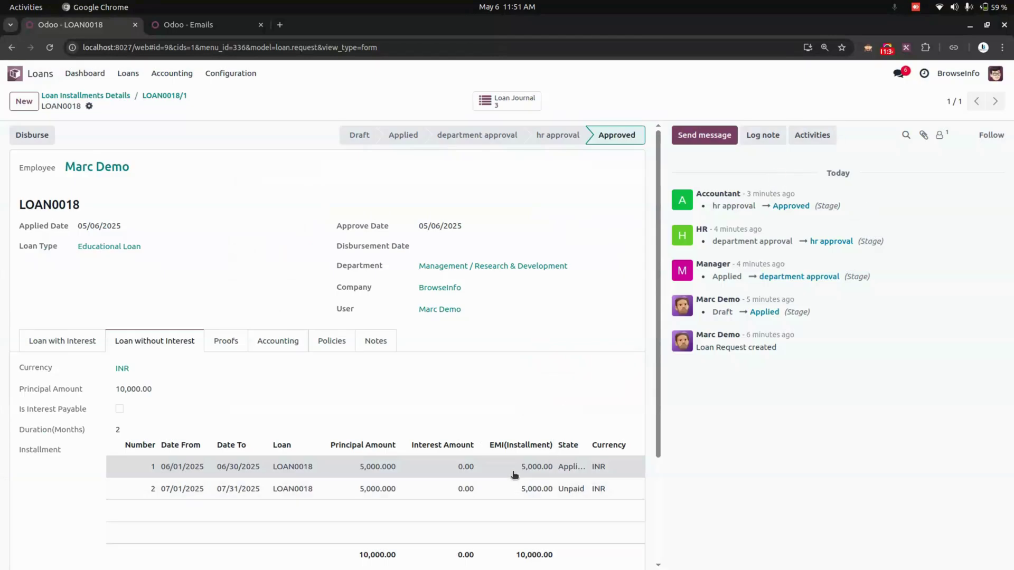
- Confirm the postponement of installment 1 and approve it at department and HR level
left_click(578, 468)
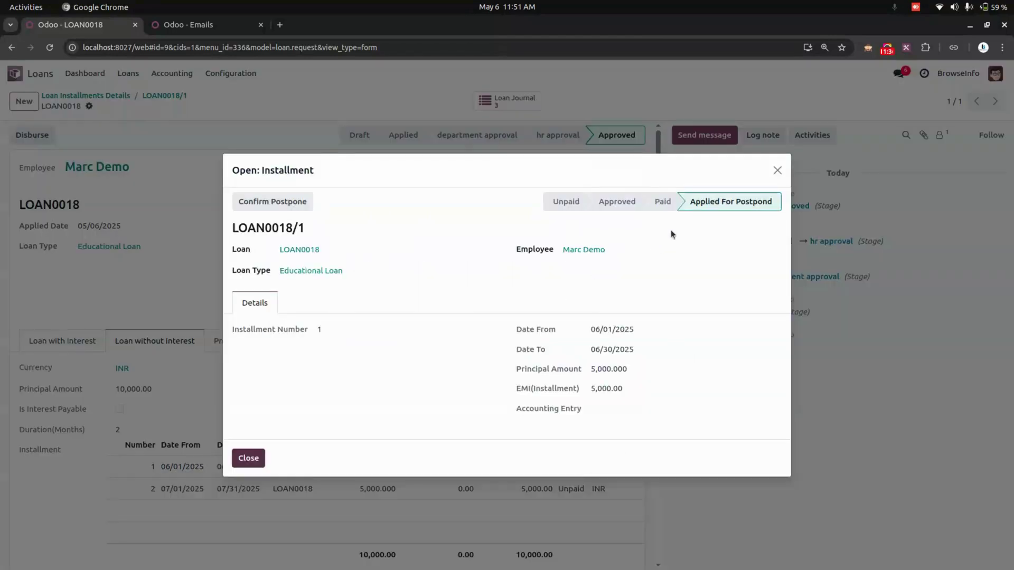
left_click(293, 200)
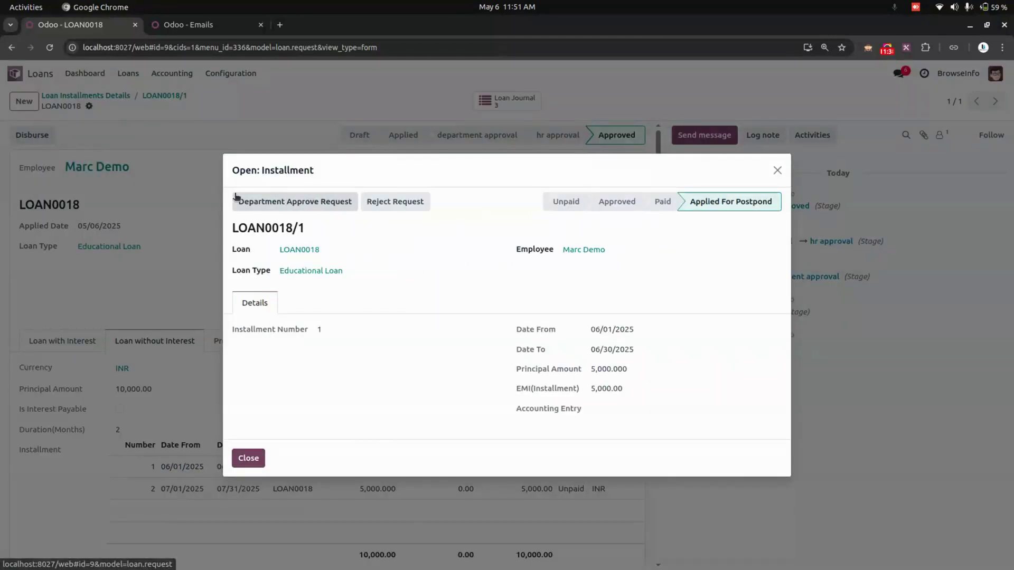
left_click(277, 207)
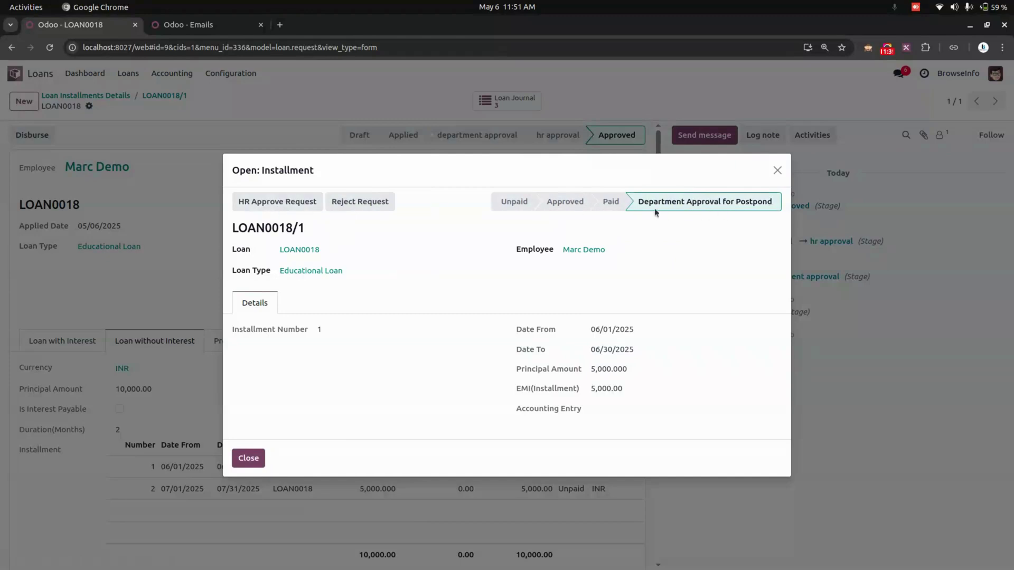
left_click(285, 205)
left_click(783, 173)
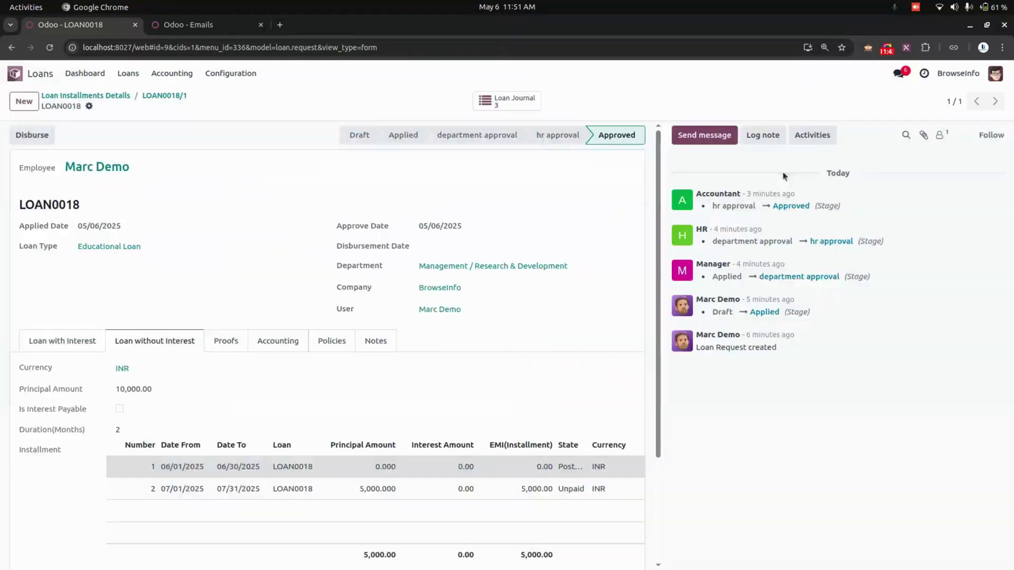
- Reject the approval request still offered on postponed installment 1 and pay the installment
left_click(572, 466)
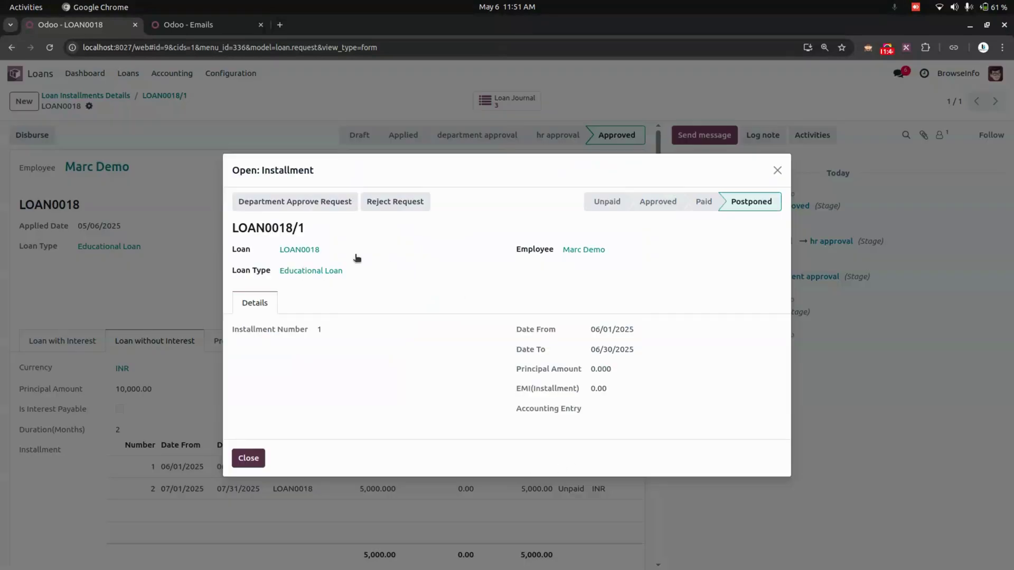
left_click(394, 203)
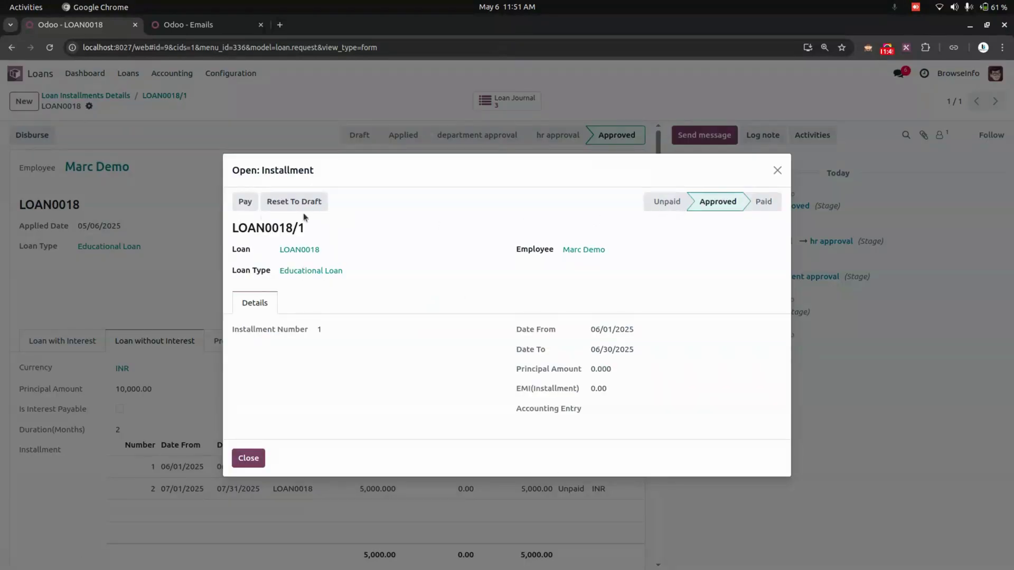
left_click(244, 203)
- Post the accounting entry of installment 1 and return to the Loan Installments Details list
left_click(632, 410)
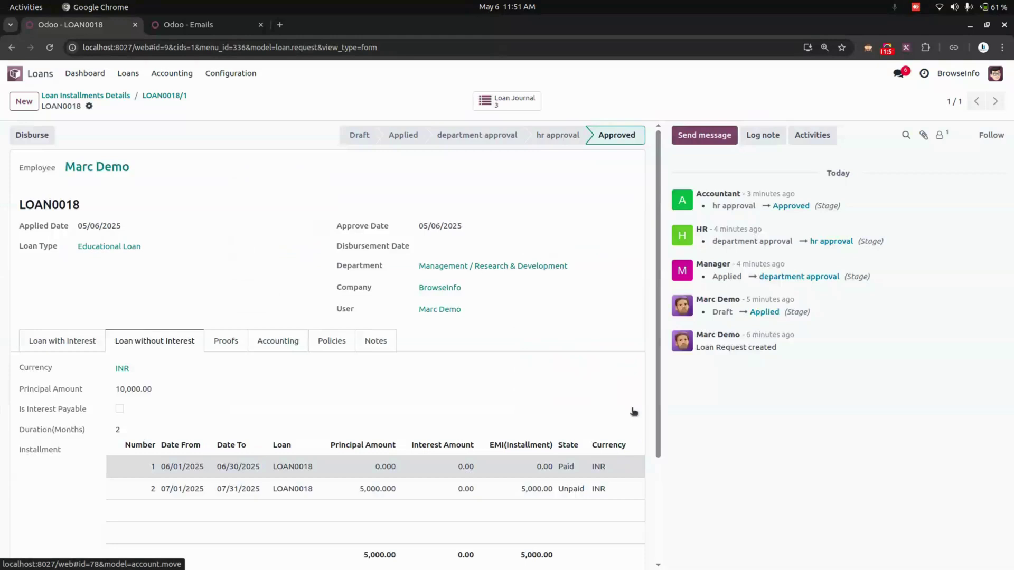
left_click(25, 139)
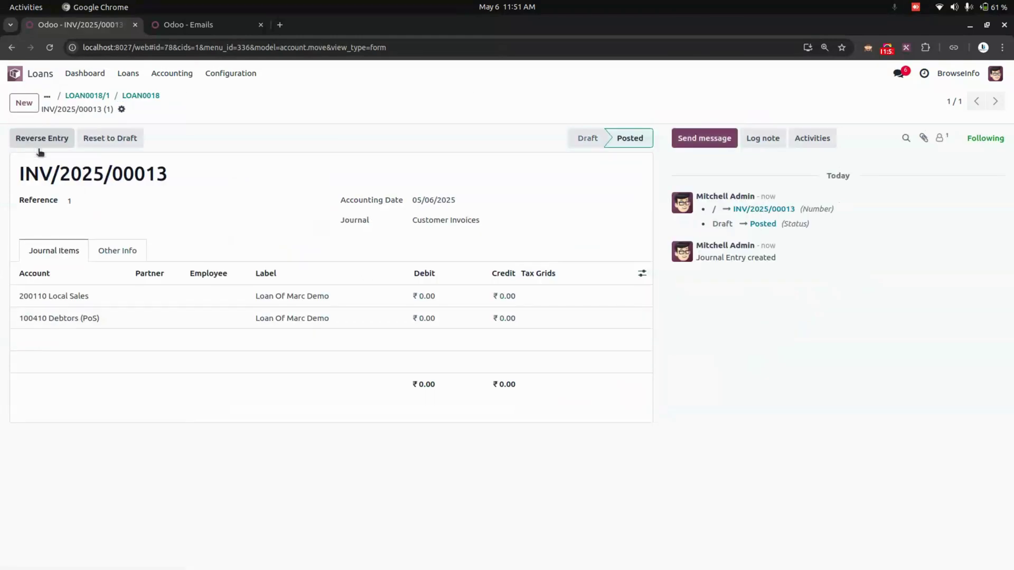
left_click(131, 98)
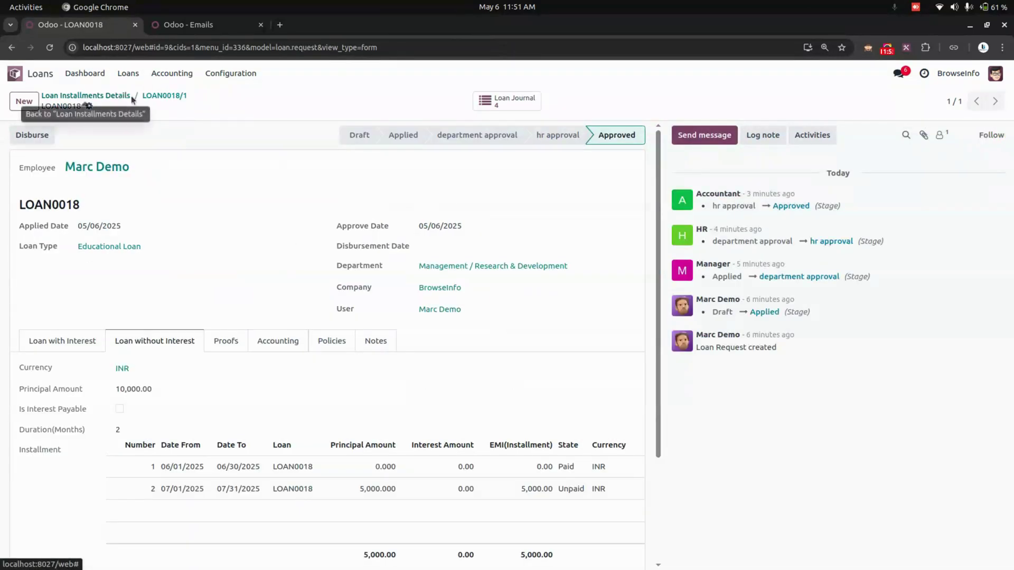
left_click(159, 95)
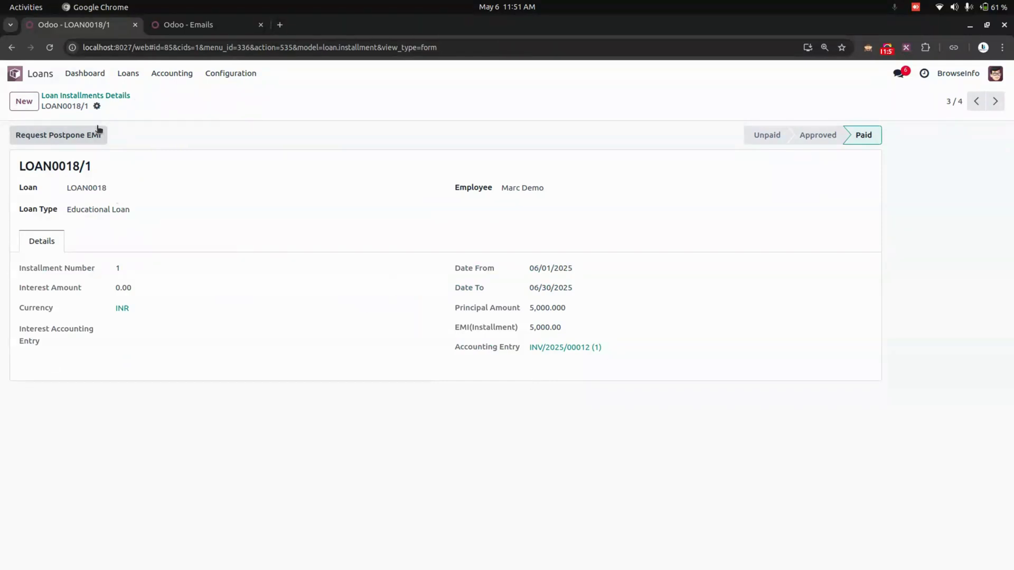
left_click(115, 100)
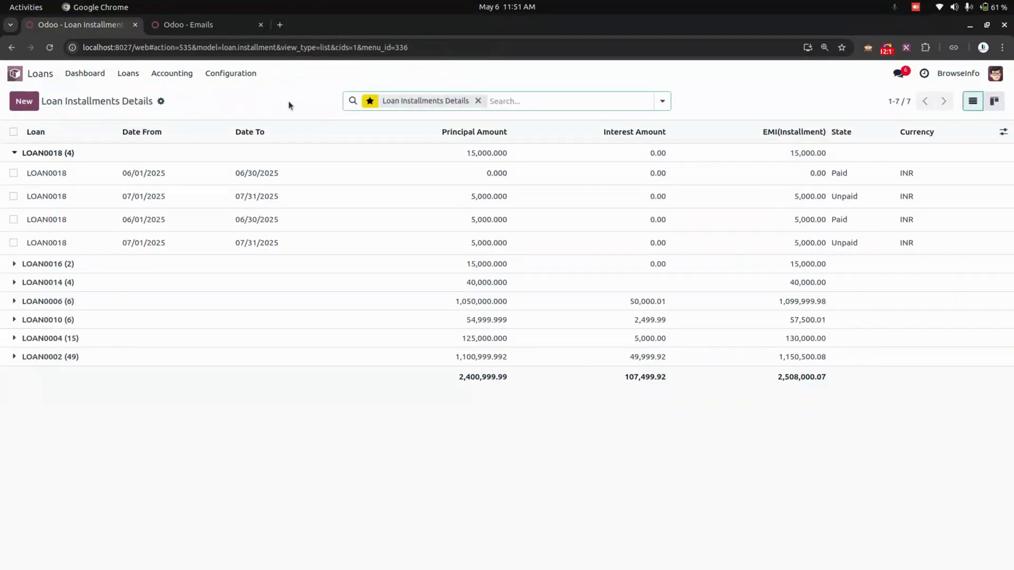
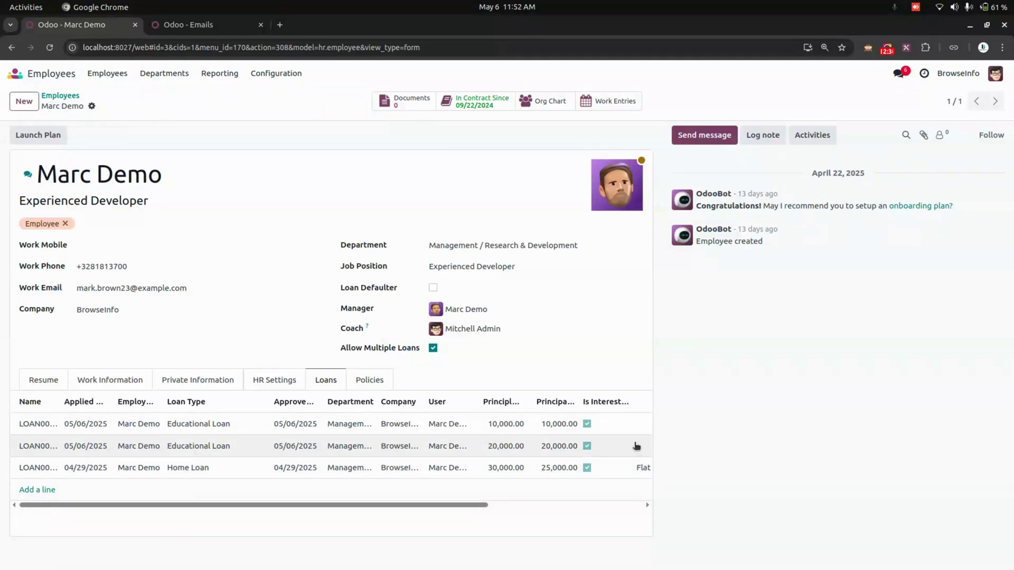
- Review the policies and loans listed on the employee's record
left_click(353, 387)
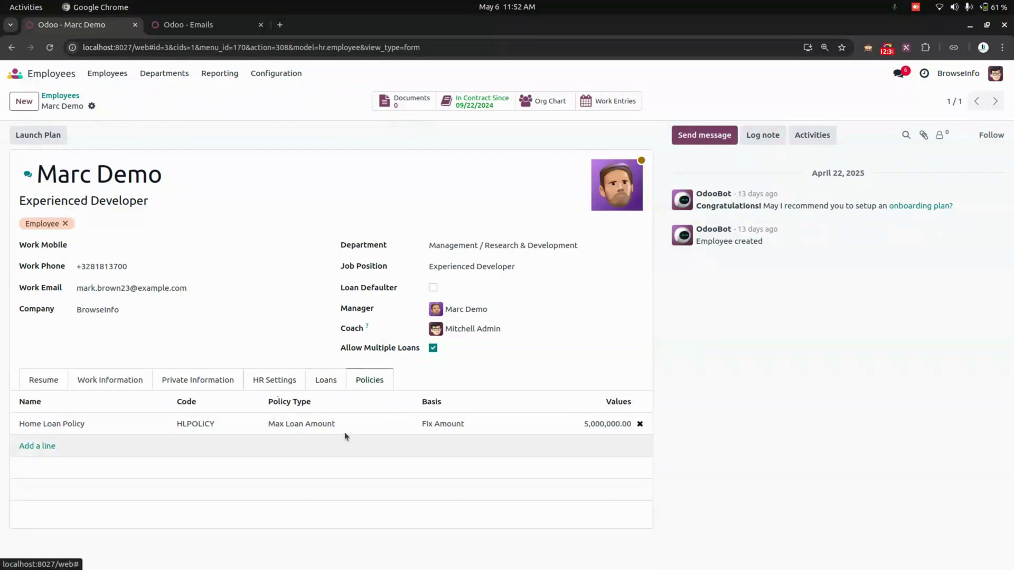
left_click(326, 384)
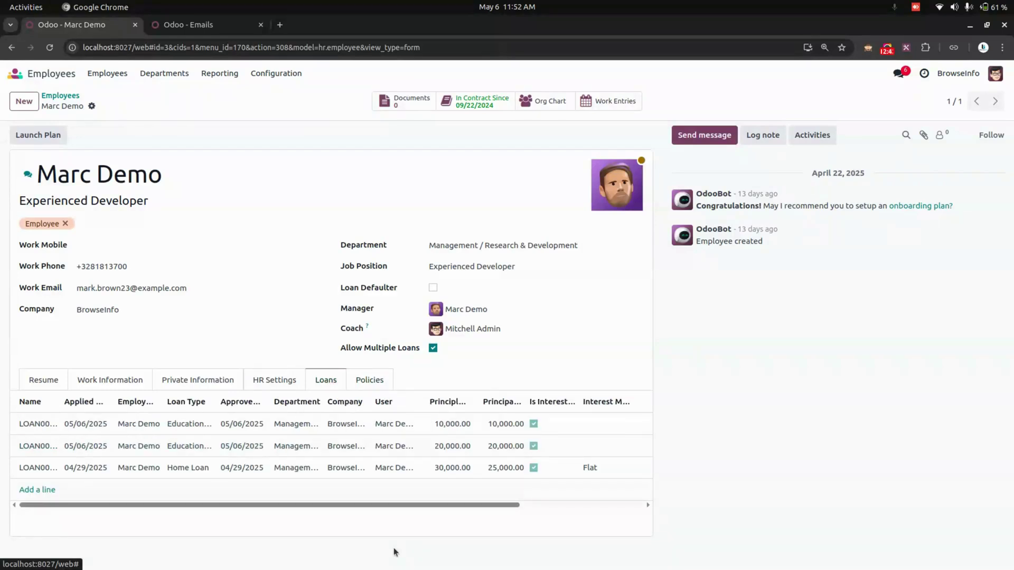
- Switch to Payroll and examine the Installment Loan salary rule in the Loan Pay structure
left_click(15, 73)
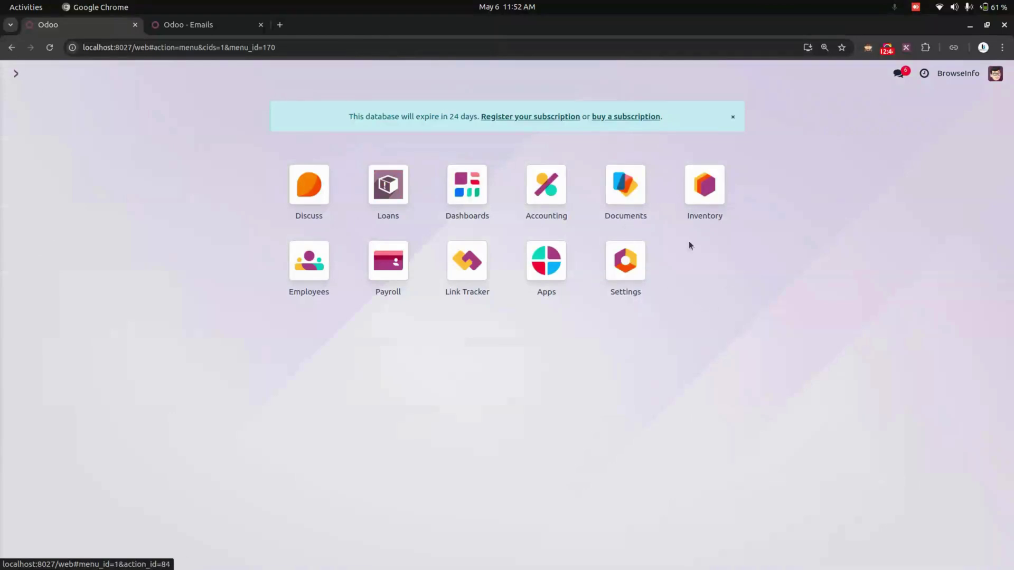
left_click(401, 267)
left_click(346, 74)
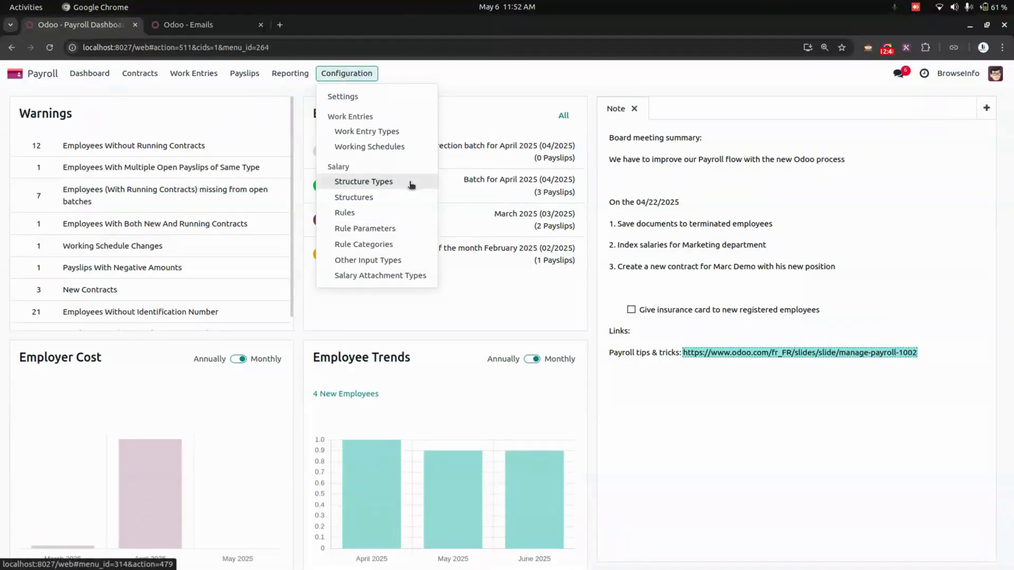
left_click(391, 214)
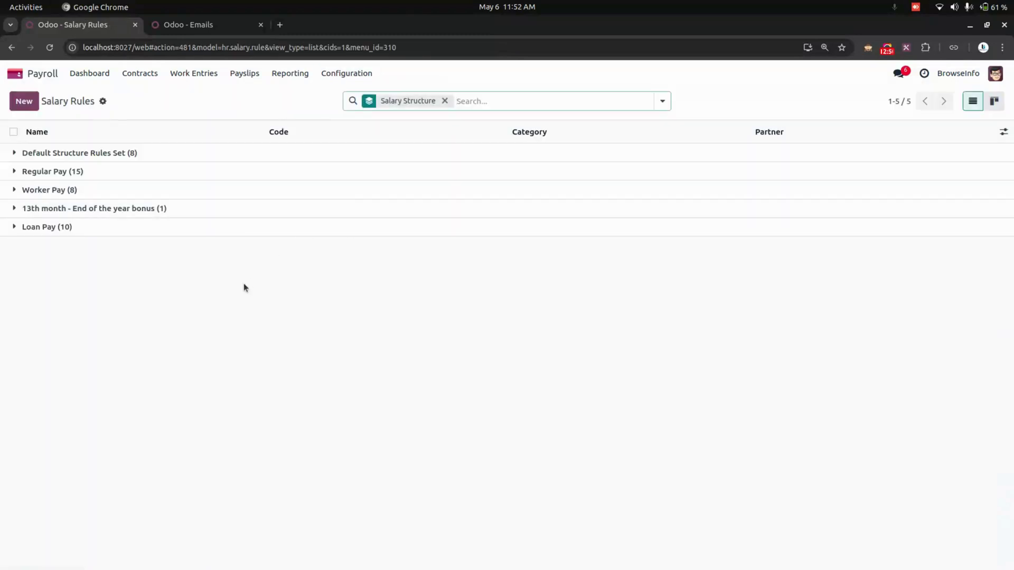
left_click(113, 227)
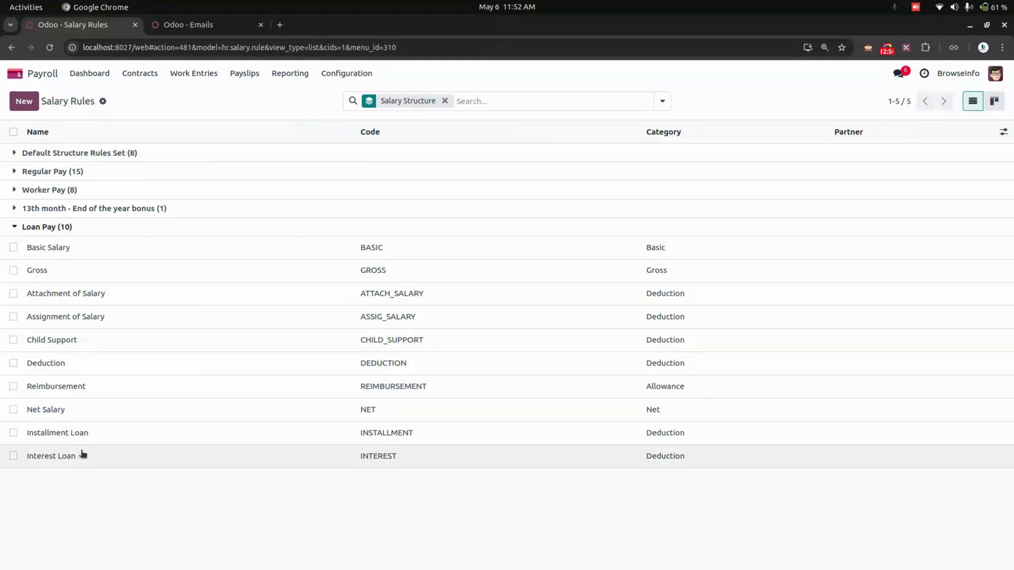
left_click(88, 435)
scroll(95, 477, "down", 2)
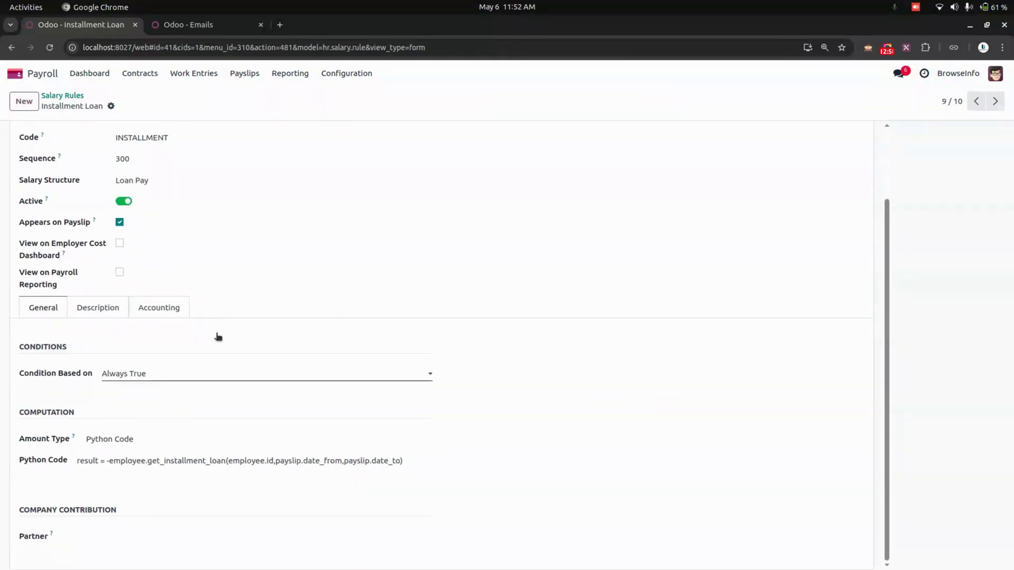
left_click(77, 96)
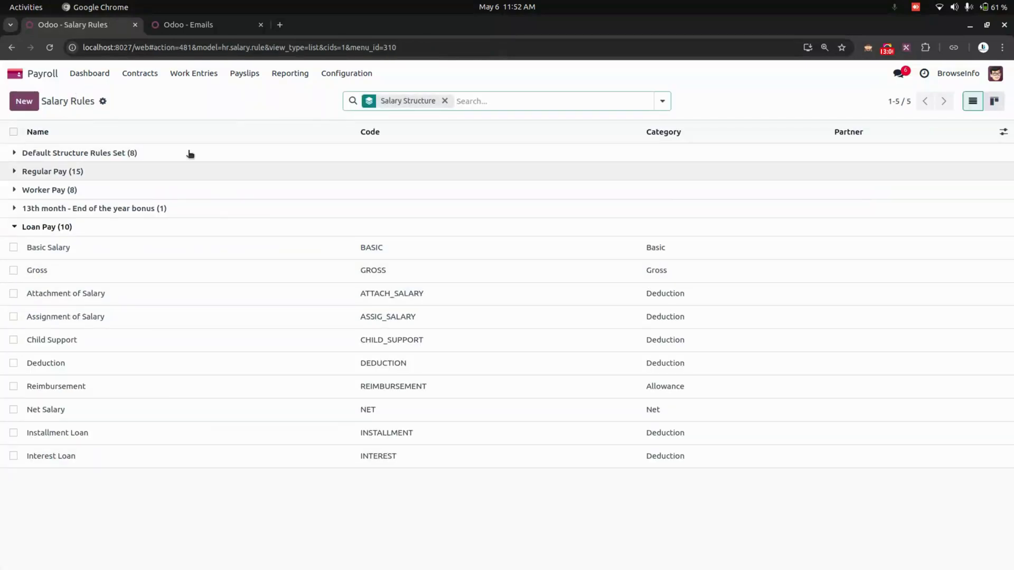
- Create a new employee payslip in Payroll for the employee who took the loan
left_click(342, 79)
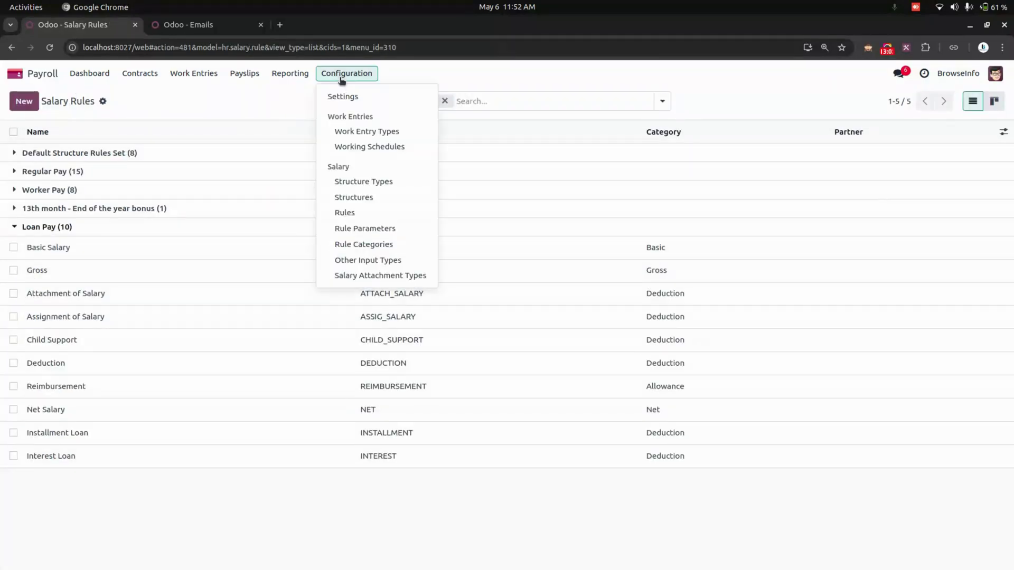
left_click(89, 73)
left_click(245, 74)
left_click(256, 112)
left_click(24, 102)
left_click(93, 172)
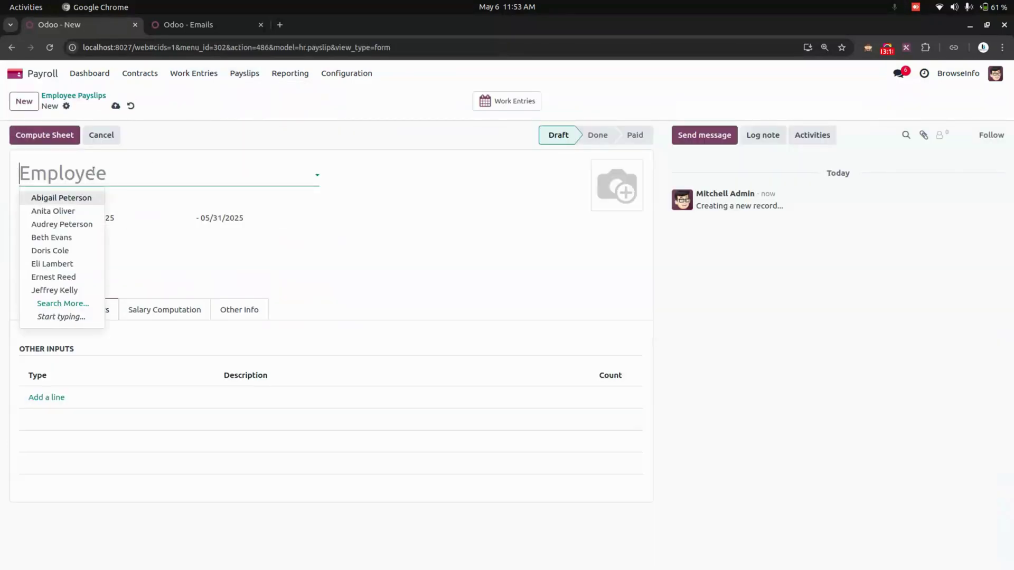
type("mar")
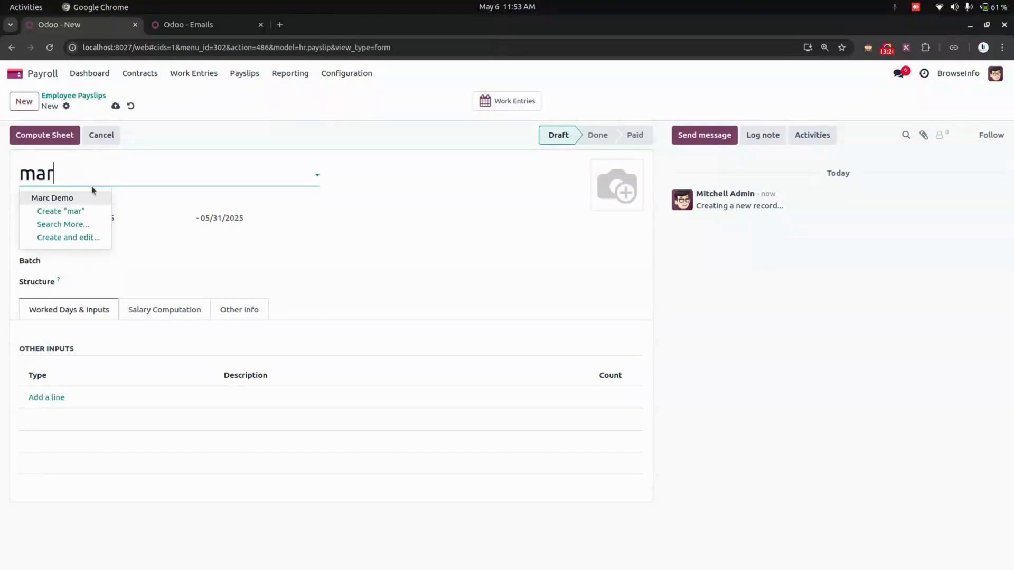
left_click(89, 198)
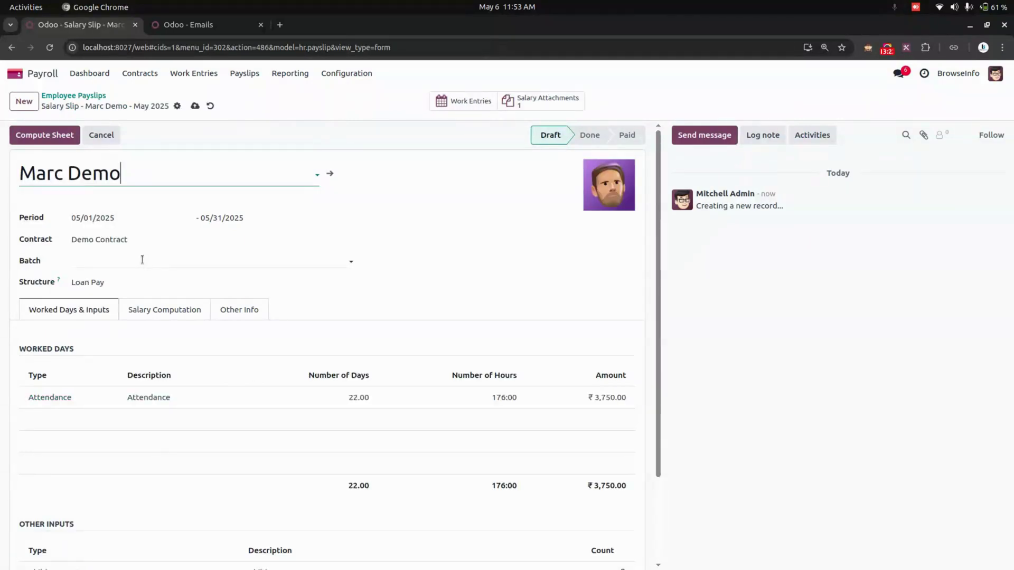
- Compute the payslip's sheet and check the loan lines in its salary computation
left_click(45, 135)
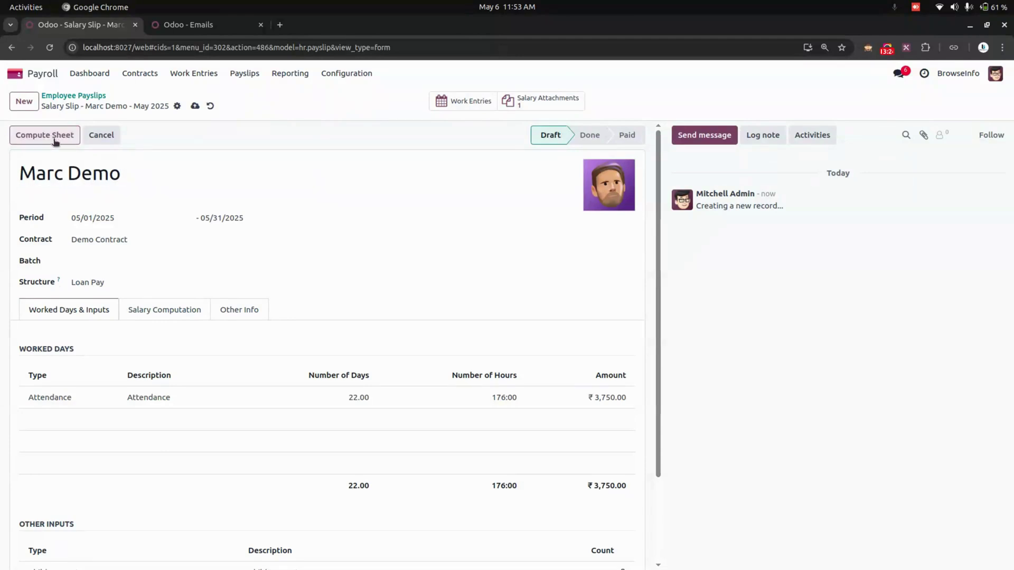
left_click(164, 317)
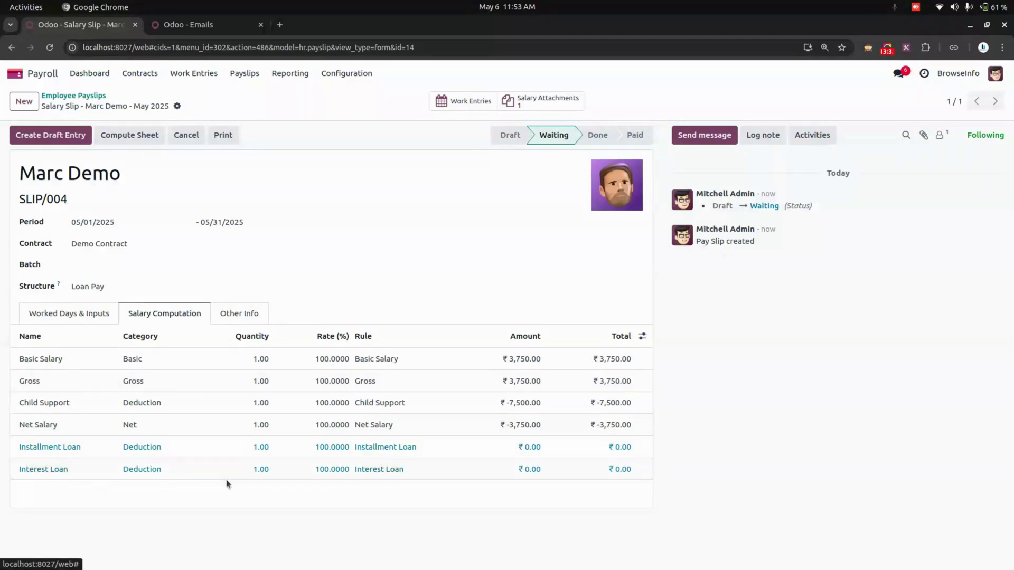
- Switch to Loans and review the Educational Loan request waiting for approval, LOAN0008
left_click(14, 73)
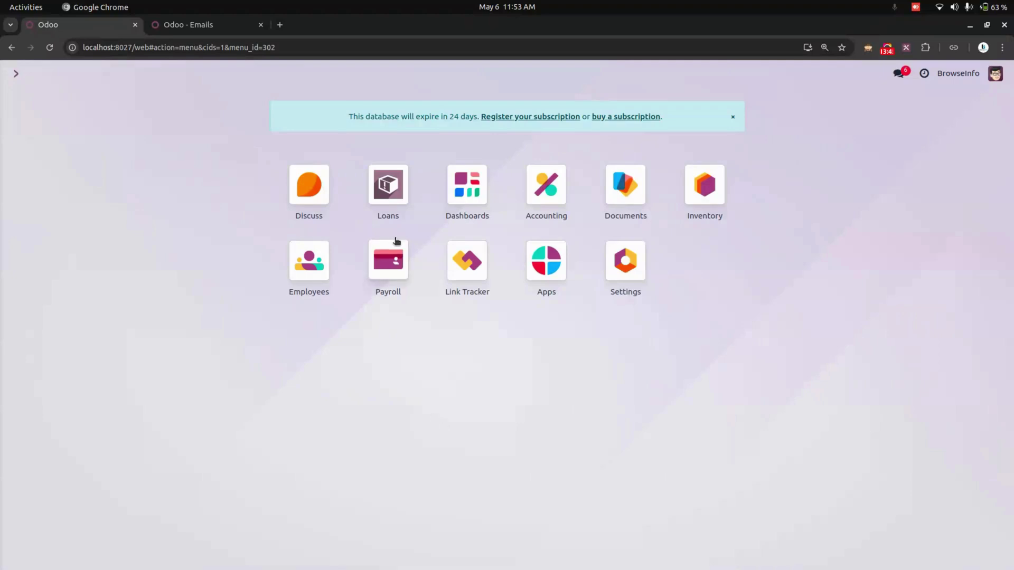
left_click(388, 185)
left_click(127, 73)
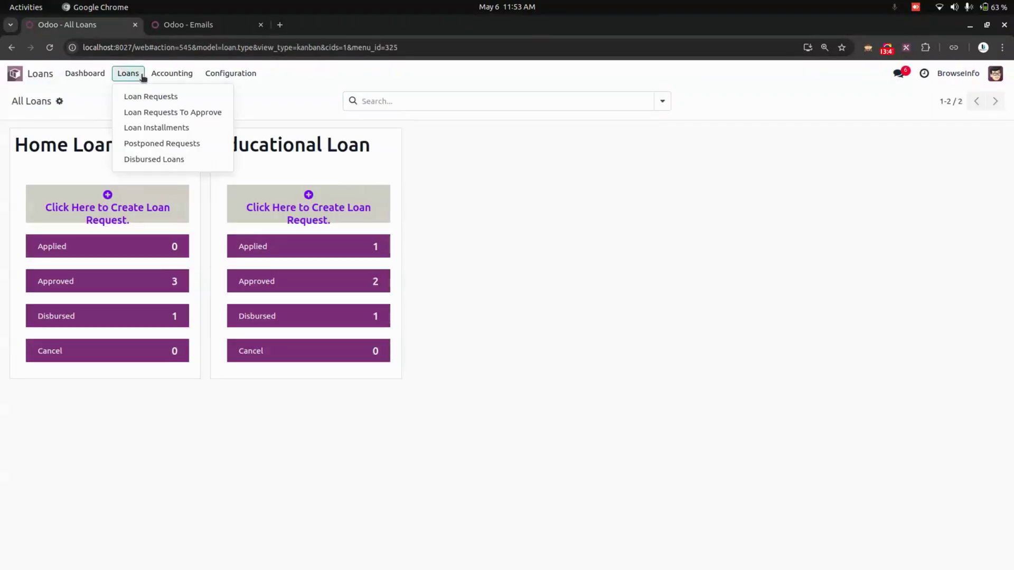
left_click(153, 111)
left_click(206, 154)
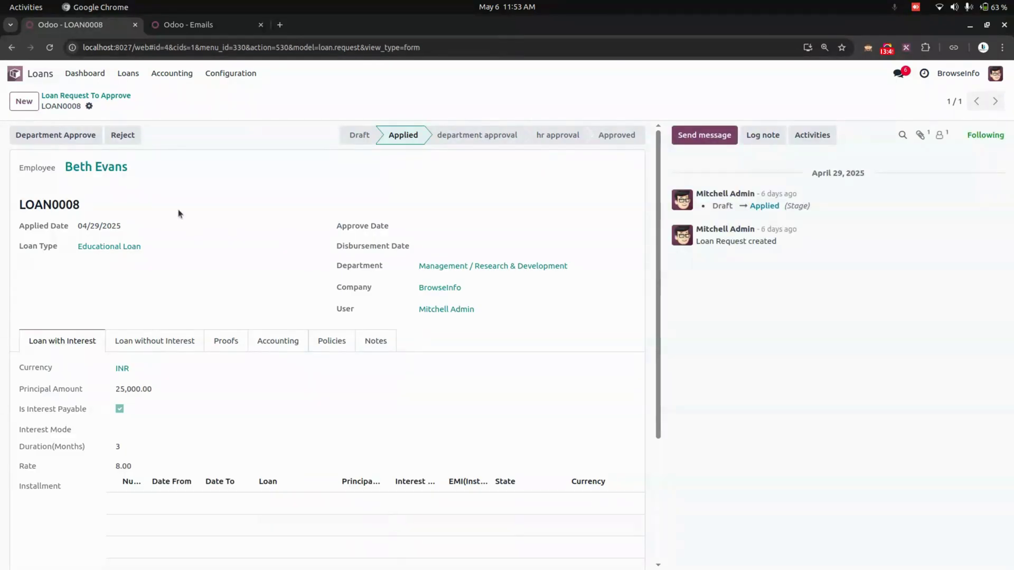
left_click(88, 96)
- Open the loan installments list and expand the installments of LOAN0018
left_click(128, 73)
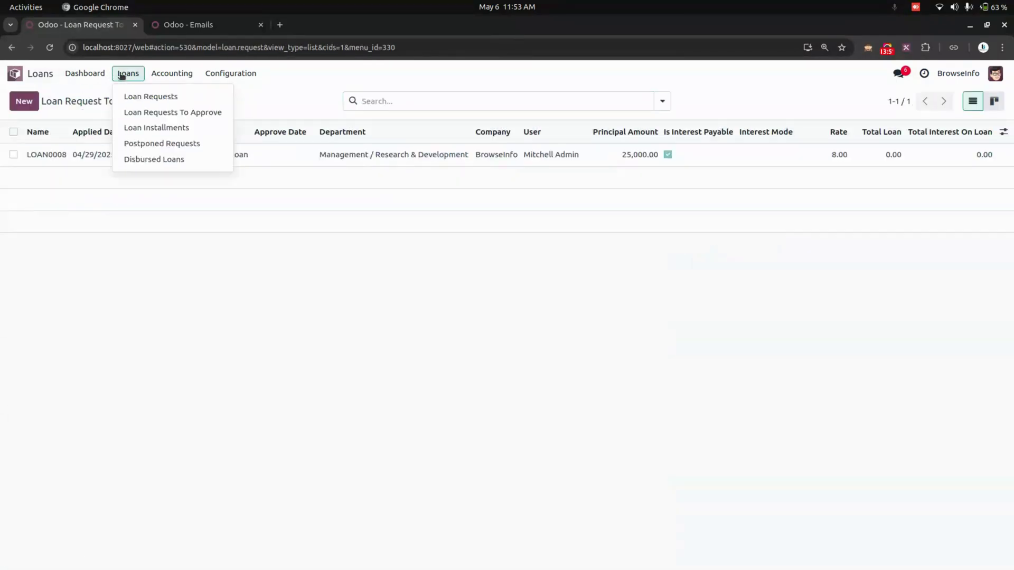
left_click(172, 128)
left_click(169, 160)
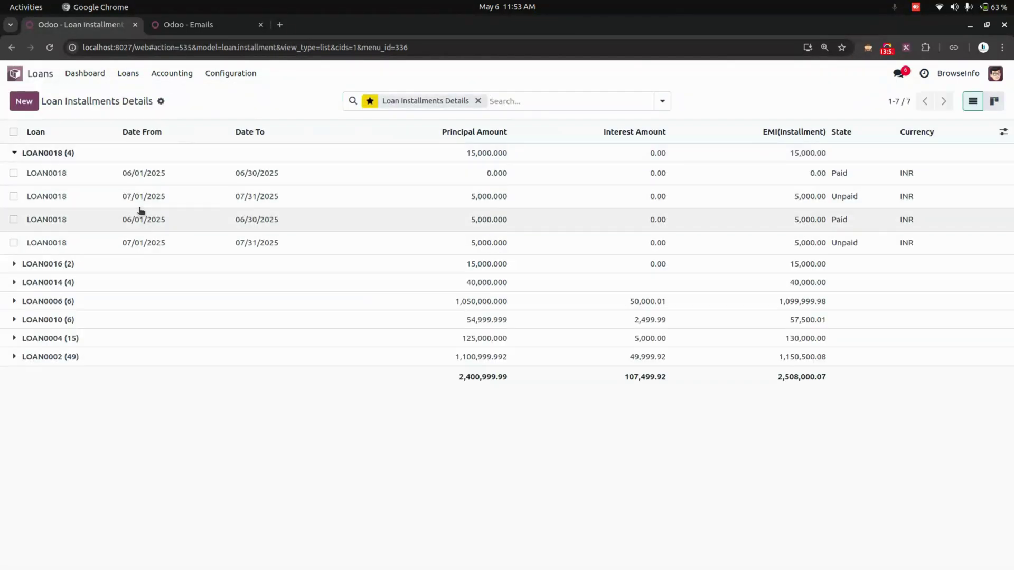
- Open the LOAN0018 request from its first installment and review the loan's journal entries
left_click(142, 173)
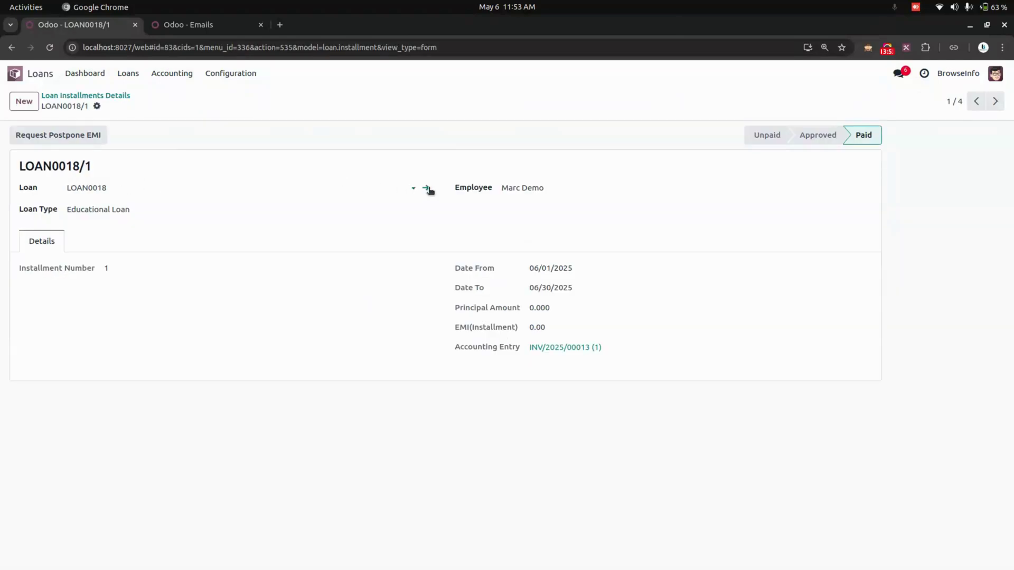
left_click(426, 188)
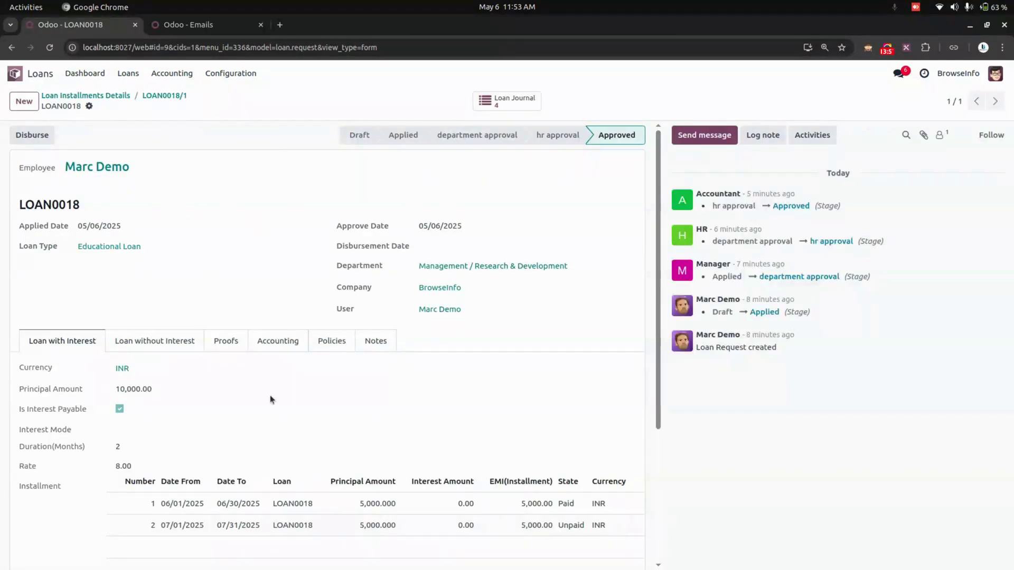
left_click(510, 103)
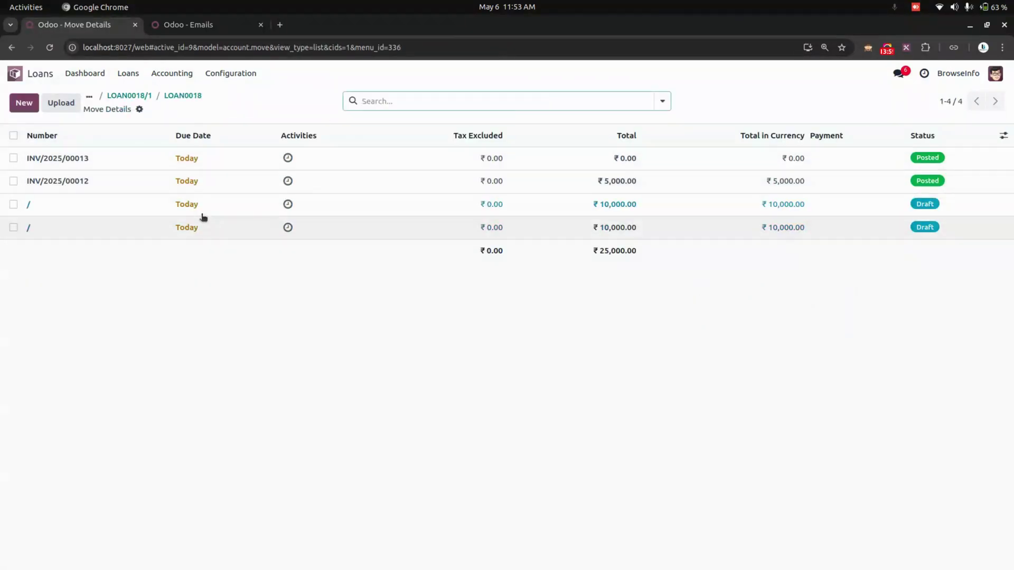
left_click(173, 97)
- Approve and pay installment 2 of LOAN0018 in the loan with interest schedule
scroll(264, 413, "down", 3)
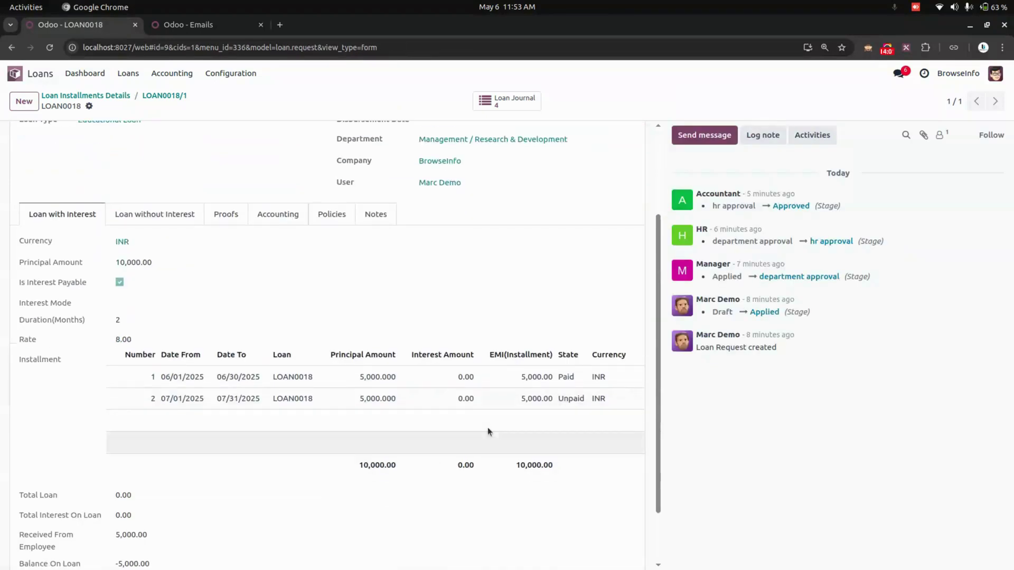
left_click(504, 394)
left_click(285, 202)
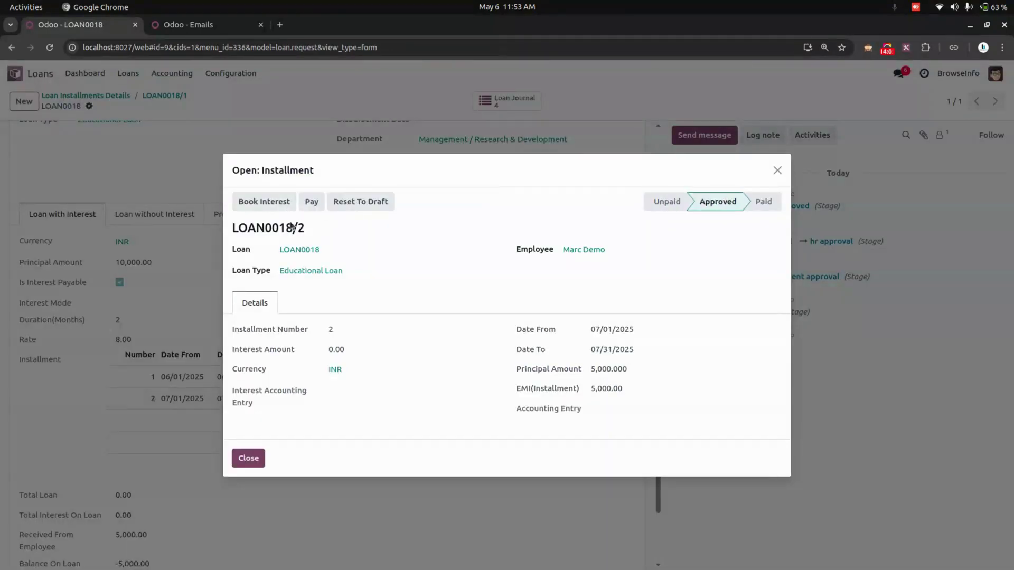
left_click(306, 204)
left_click(248, 458)
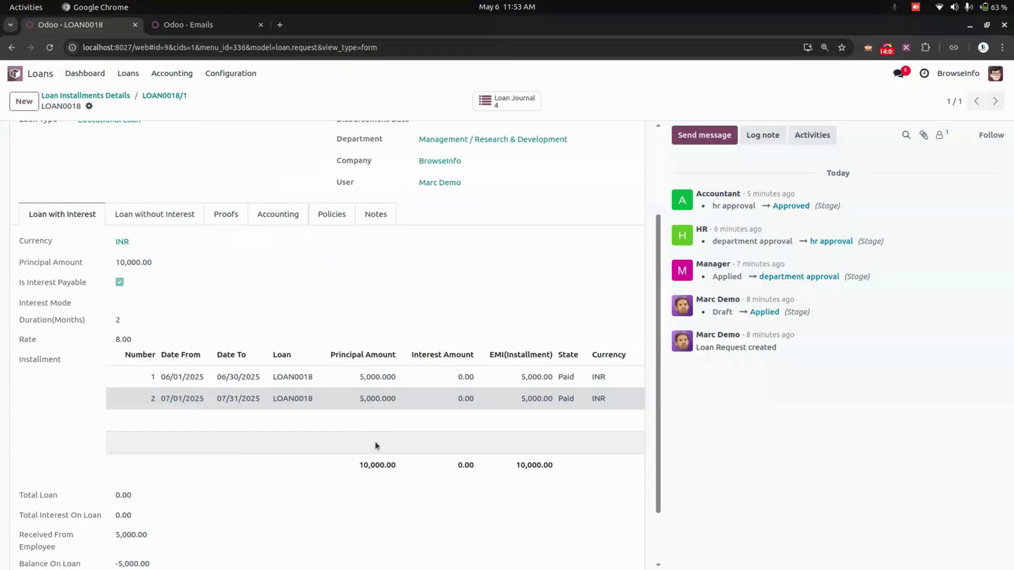
- Approve and pay installment 2 of LOAN0018 in the loan without interest schedule
left_click(198, 213)
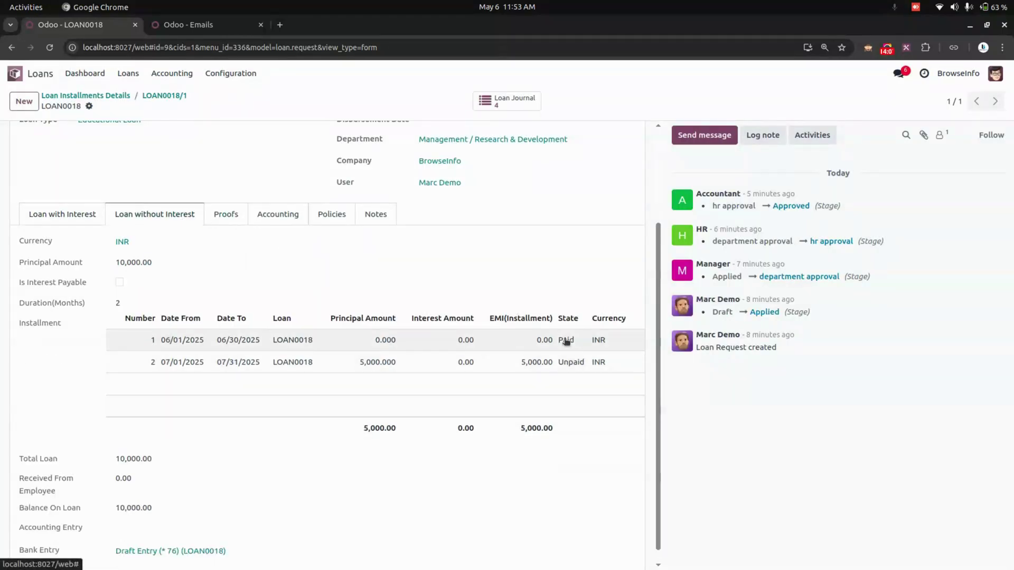
left_click(528, 362)
left_click(296, 205)
left_click(237, 204)
left_click(249, 458)
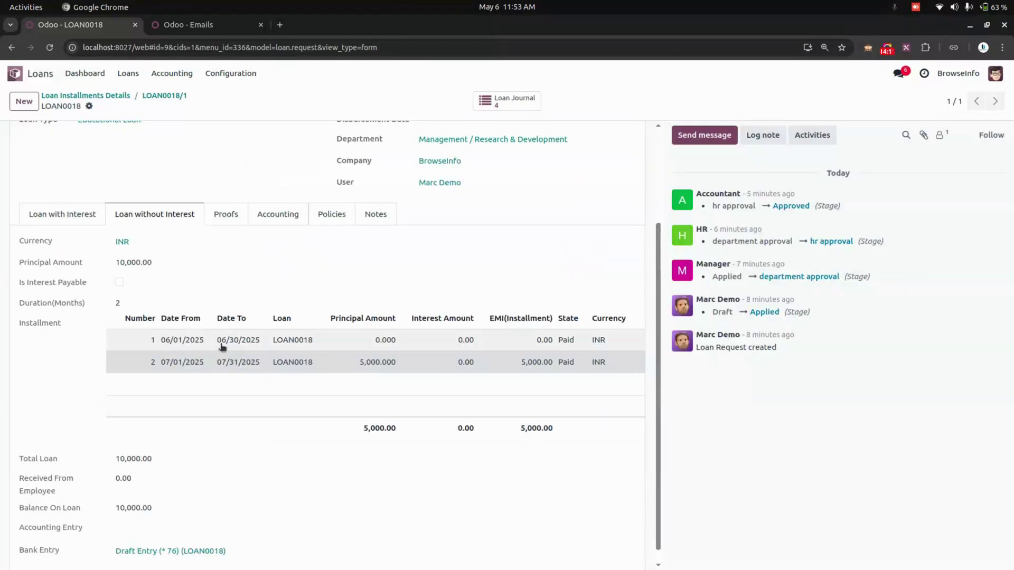
- Disburse LOAN0018 and check its loan journal entries, then return to the loan request
left_click(81, 349)
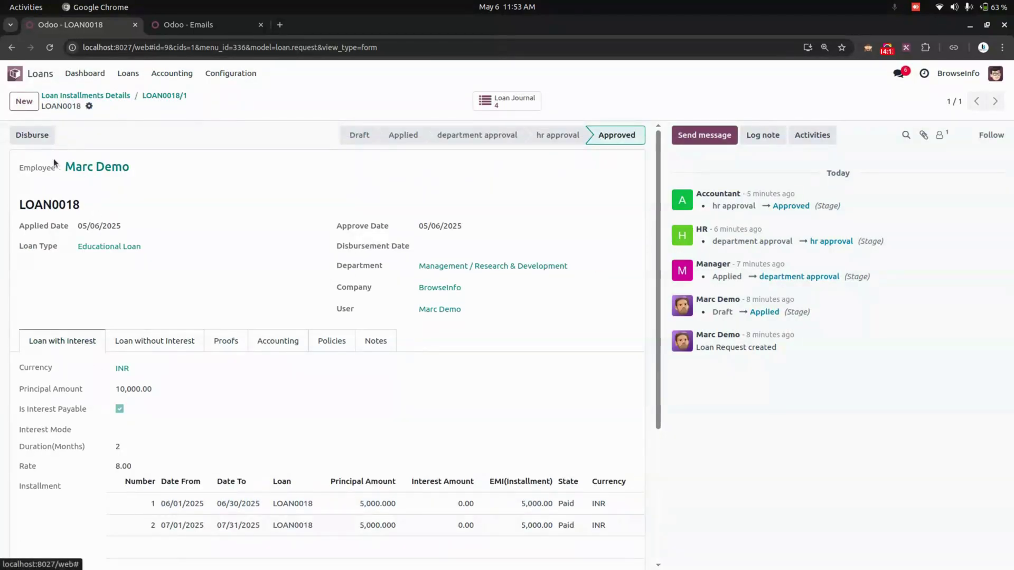
left_click(29, 136)
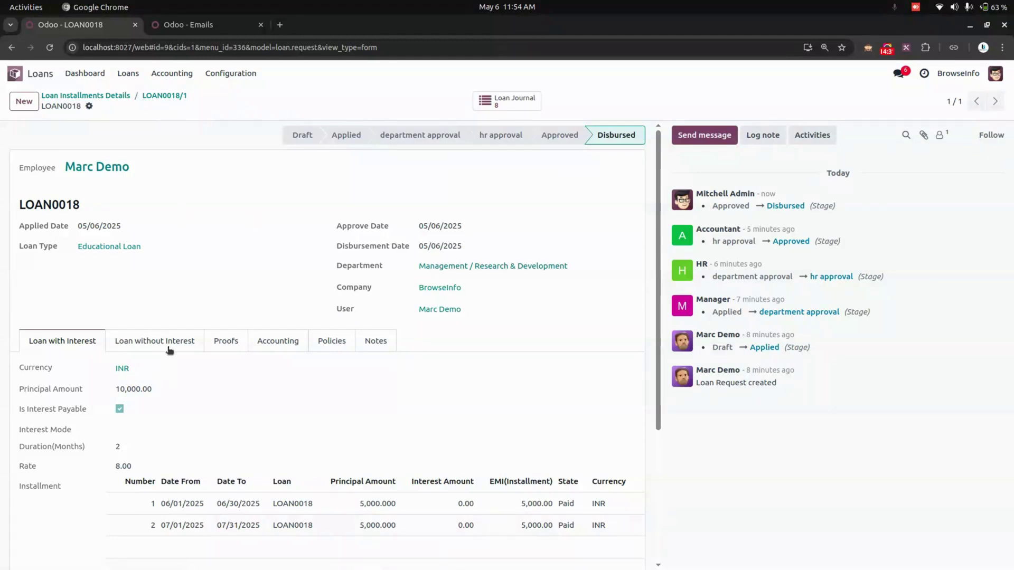
left_click(491, 100)
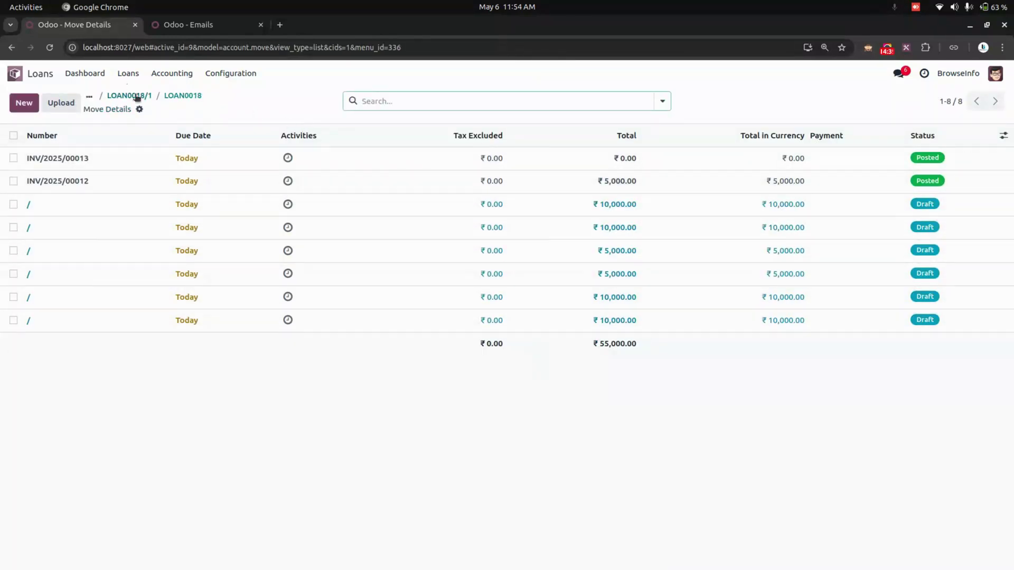
left_click(193, 102)
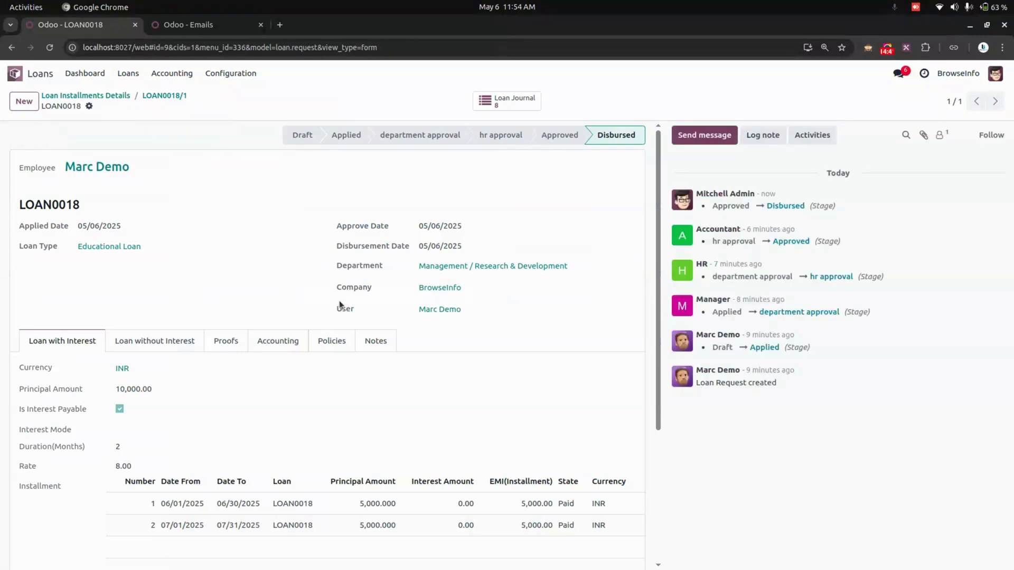
left_click(180, 97)
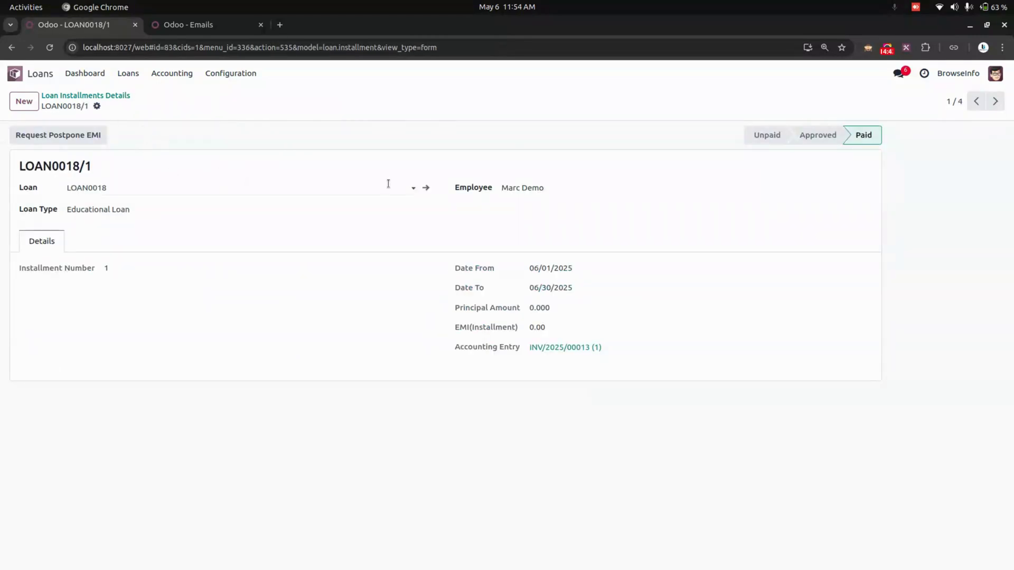
key("alt+Left")
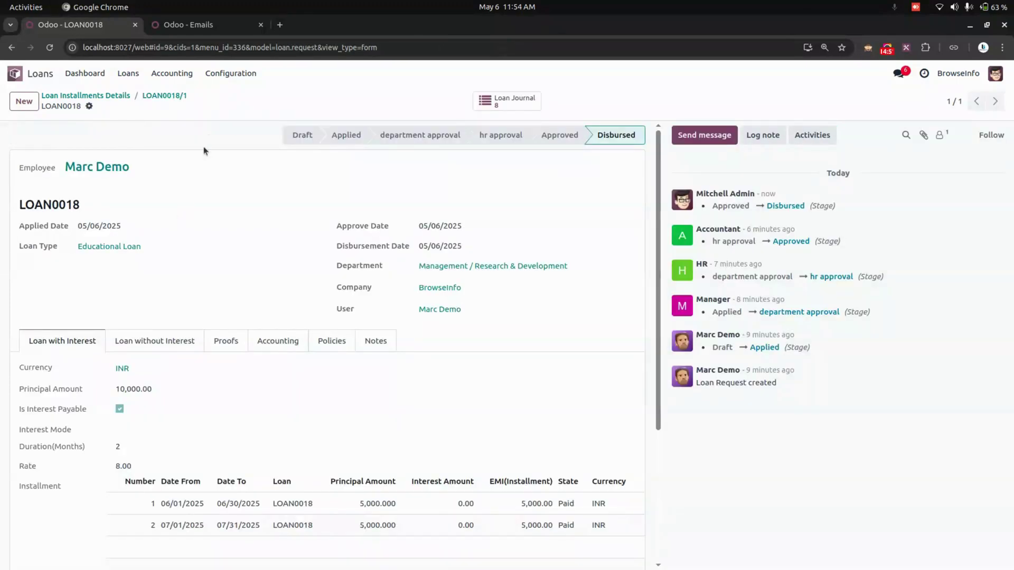
- Print the LOAN0018 loan report and look through the loan details and installment tables in Print Loan.pdf
left_click(88, 107)
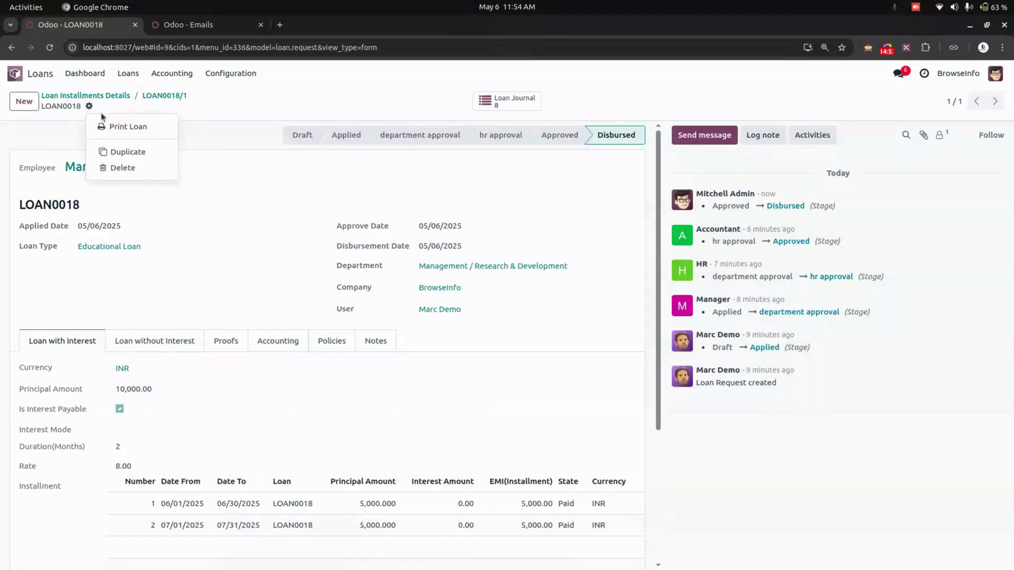
left_click(160, 125)
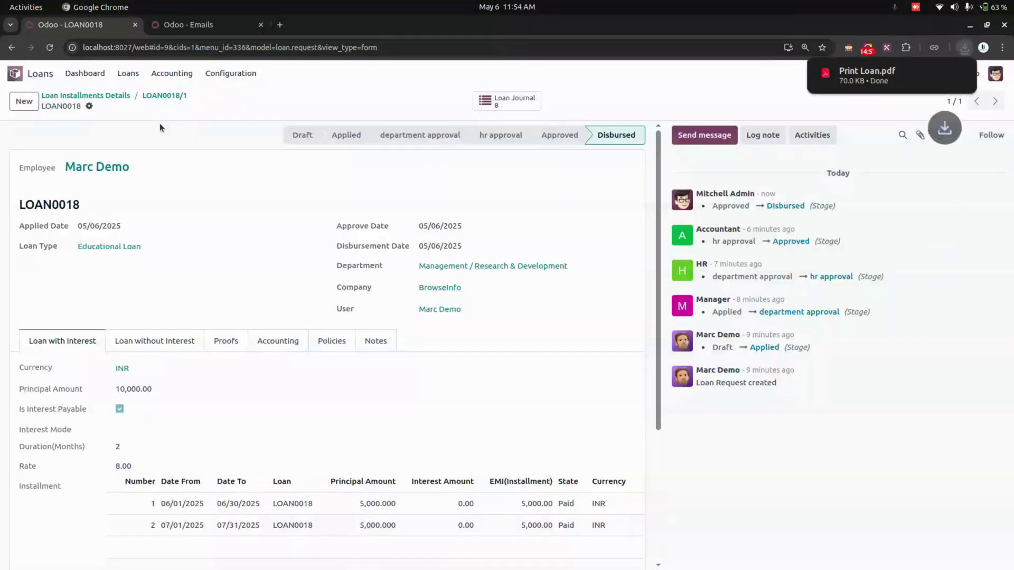
left_click(839, 80)
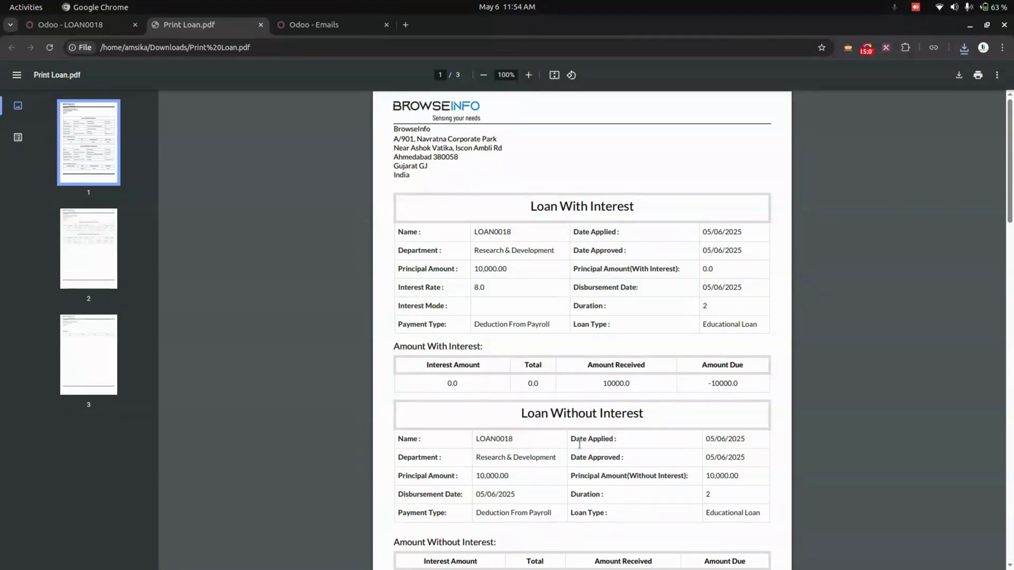
scroll(667, 434, "down", 10)
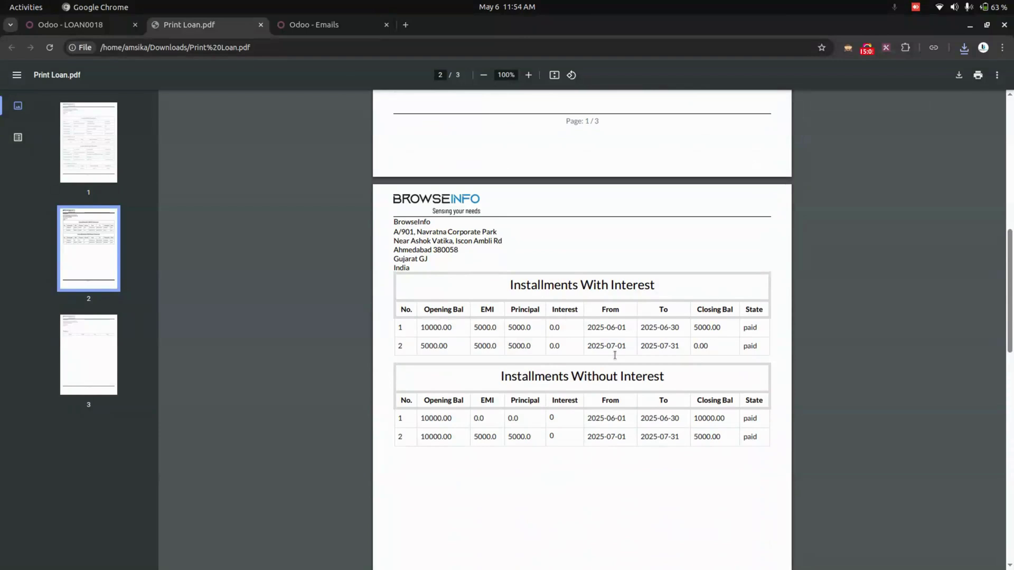
scroll(688, 386, "down", 3)
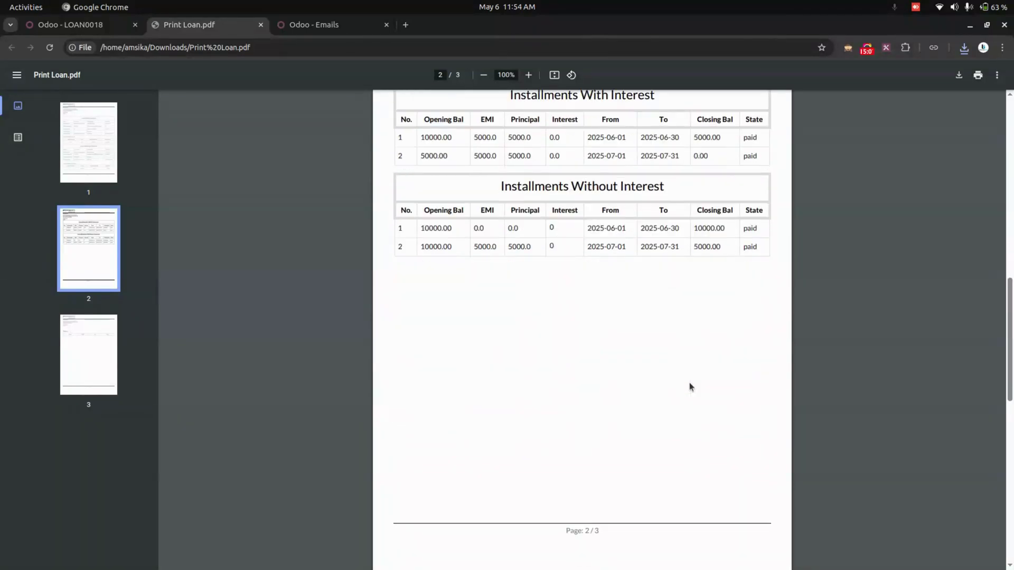
scroll(689, 382, "down", 5)
scroll(582, 358, "up", 5)
scroll(582, 359, "up", 7)
scroll(582, 359, "down", 12)
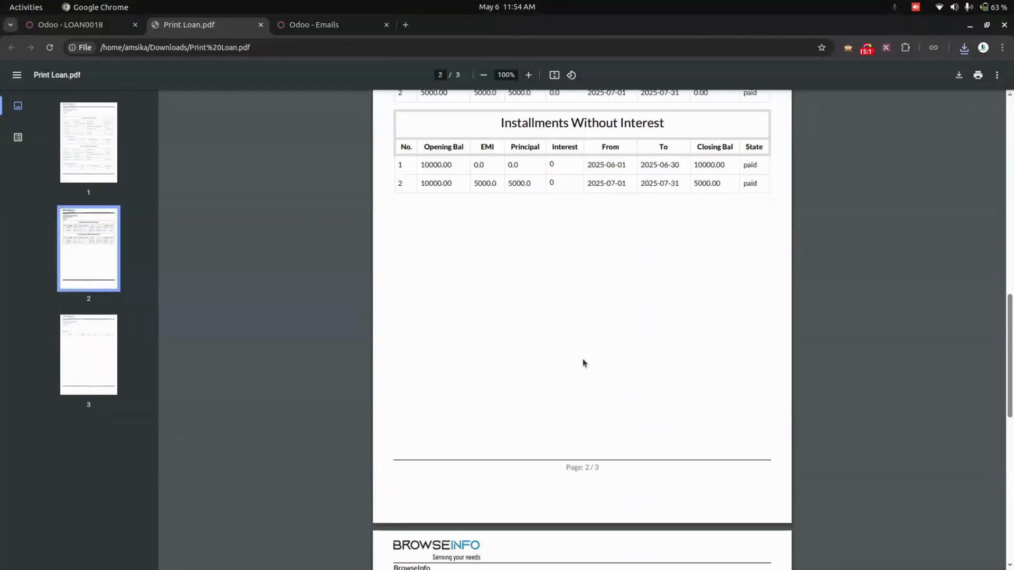
- Go back from the PDF to the loan record and open the overview of installed Odoo apps
left_click(76, 30)
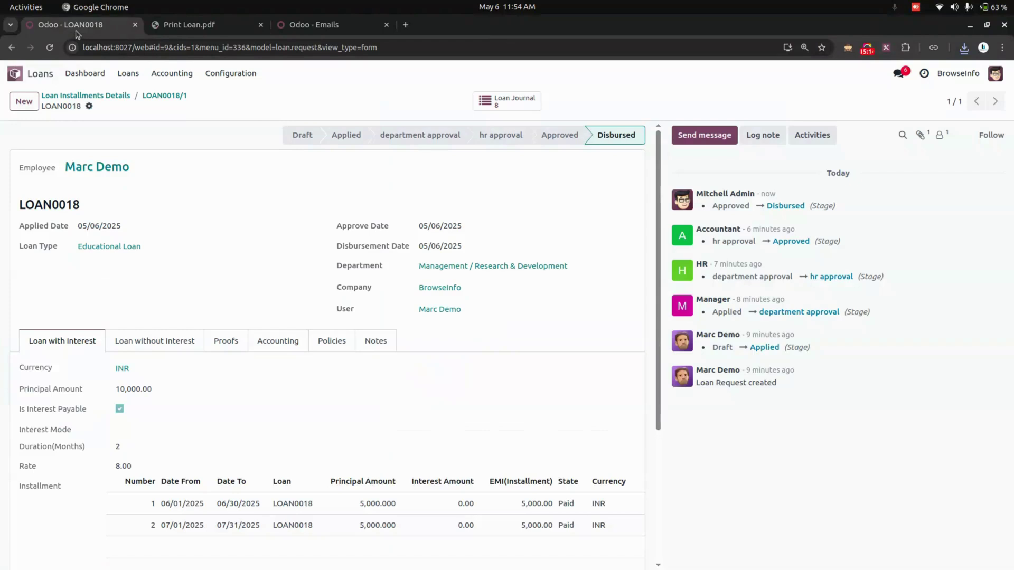
left_click(11, 70)
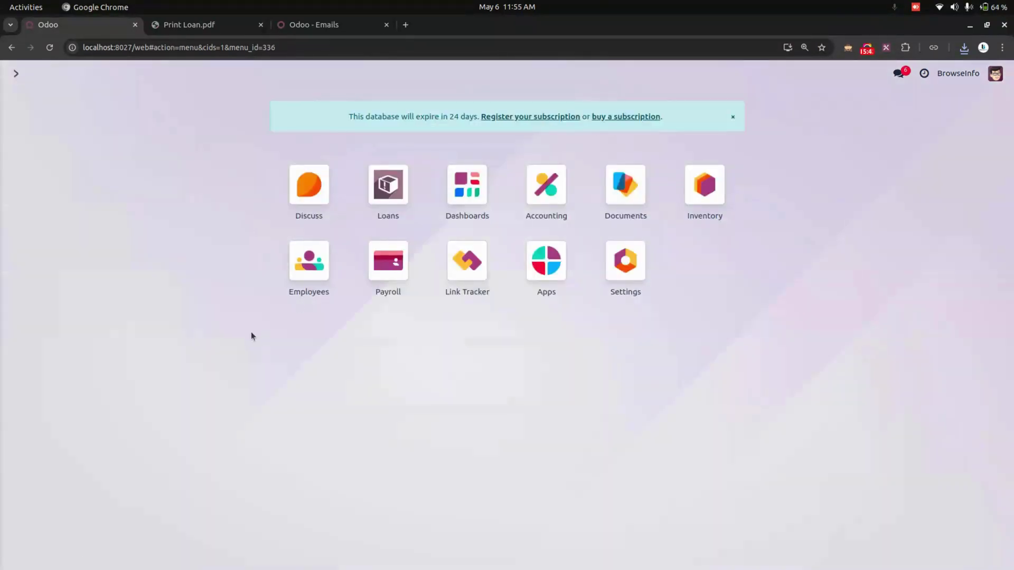